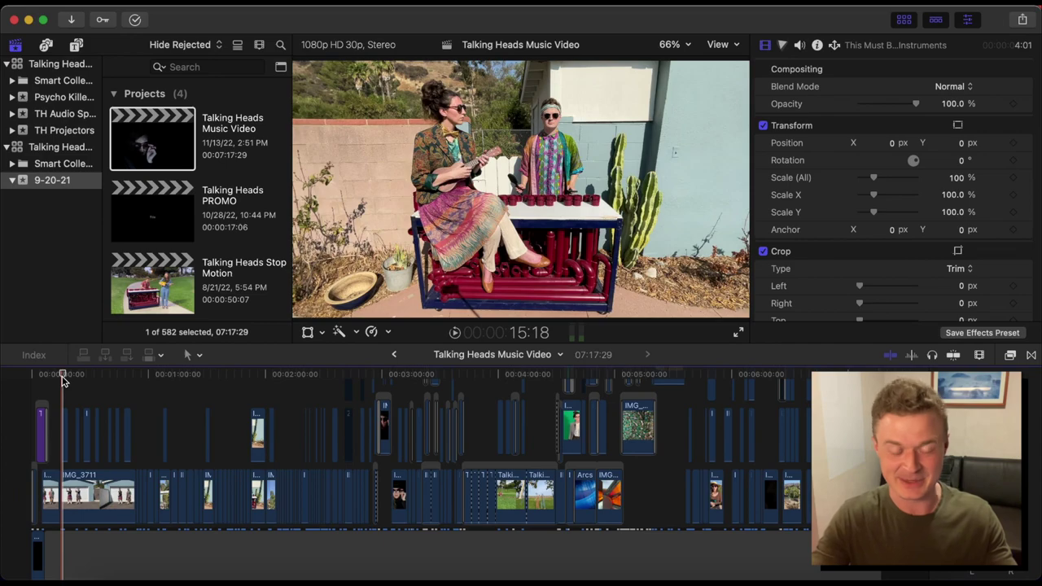
# - Switch to the GarageBand medley project and scrub playback through the opening bars to bar 65
pyautogui.click(385, 574)
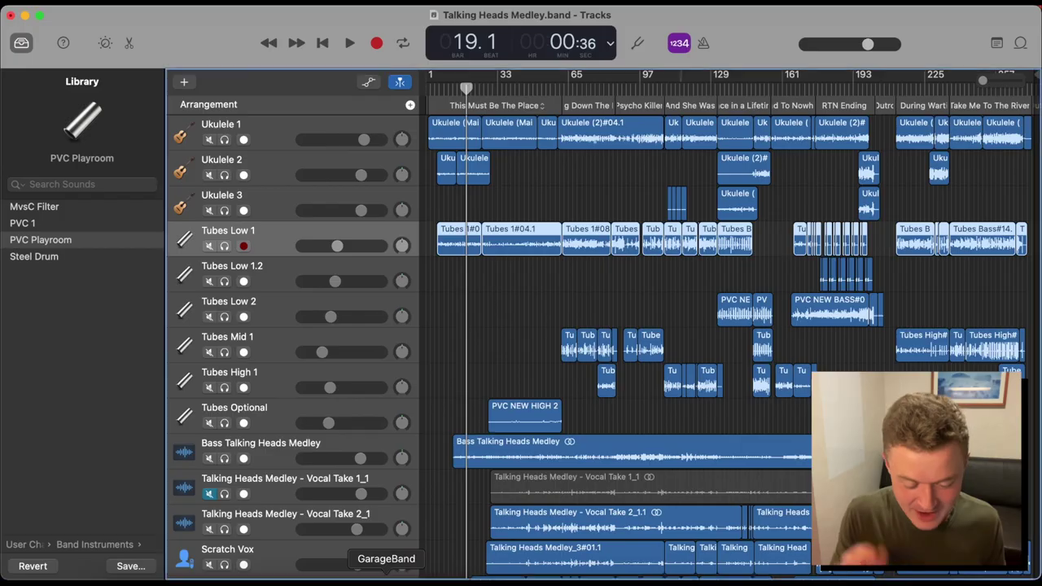
pyautogui.scroll(-2, 519, 392)
pyautogui.scroll(2, 519, 392)
pyautogui.scroll(-1, 520, 392)
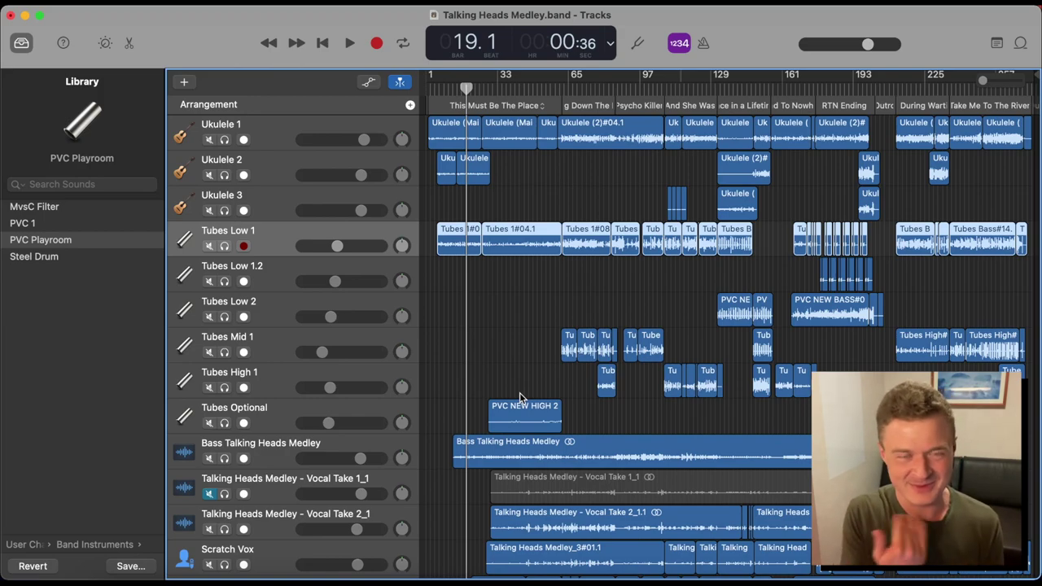
pyautogui.scroll(-5, 498, 206)
pyautogui.scroll(6, 498, 206)
pyautogui.moveTo(466, 88); pyautogui.dragTo(567, 87)
pyautogui.scroll(-8, 531, 283)
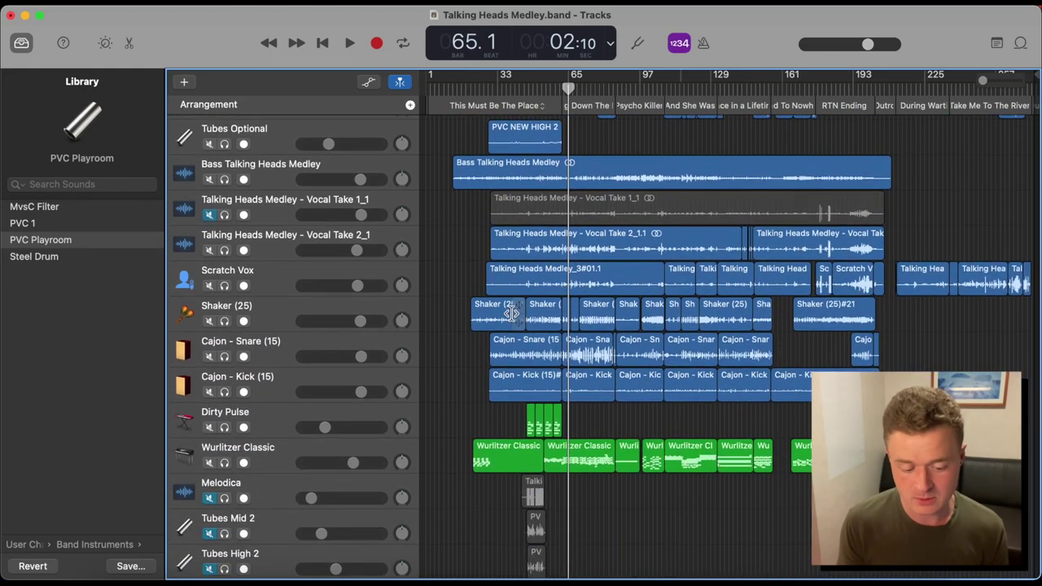
pyautogui.scroll(1, 476, 288)
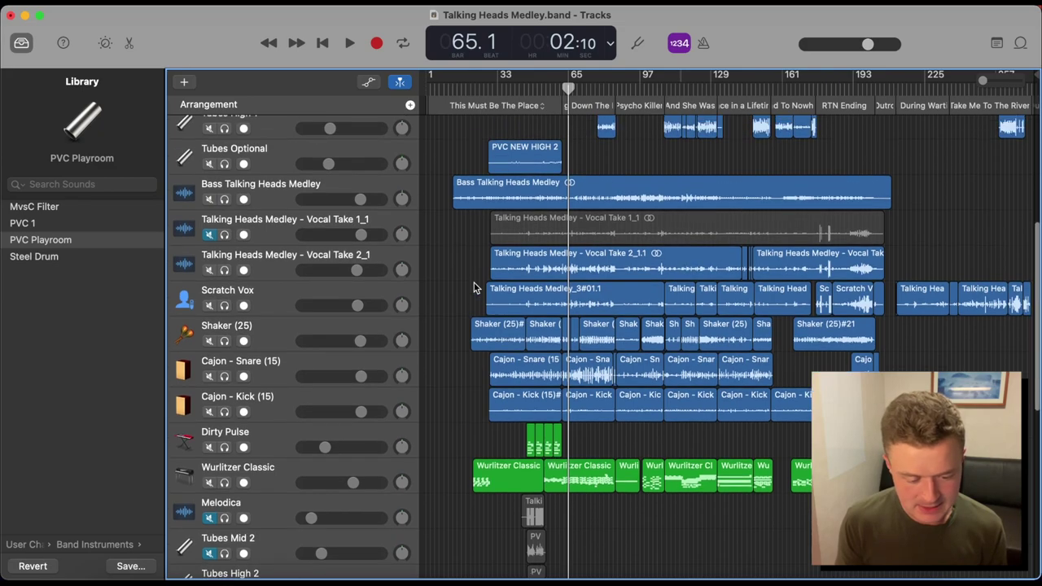
# - Select the Bass, Dirty Pulse, Wurlitzer Classic and Liverpool tracks to show their library patches
pyautogui.click(293, 199)
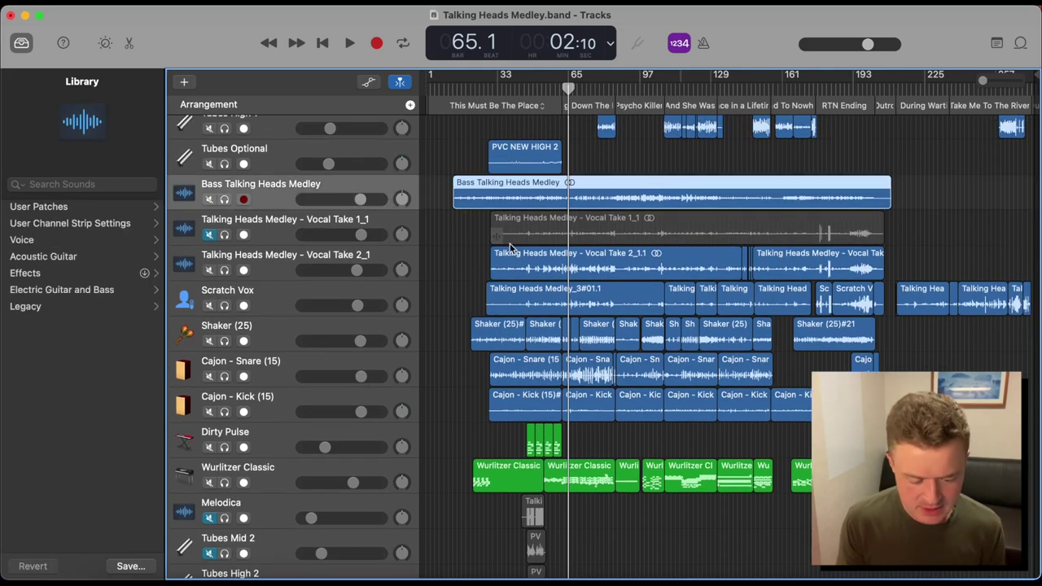
pyautogui.scroll(-3, 510, 247)
pyautogui.click(266, 371)
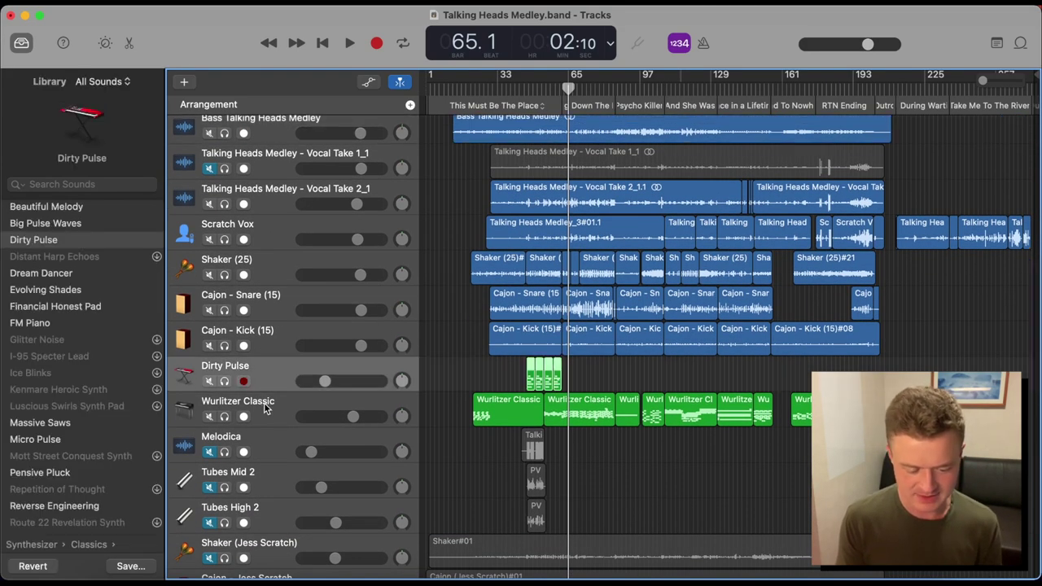
pyautogui.click(268, 406)
pyautogui.scroll(-2, 453, 407)
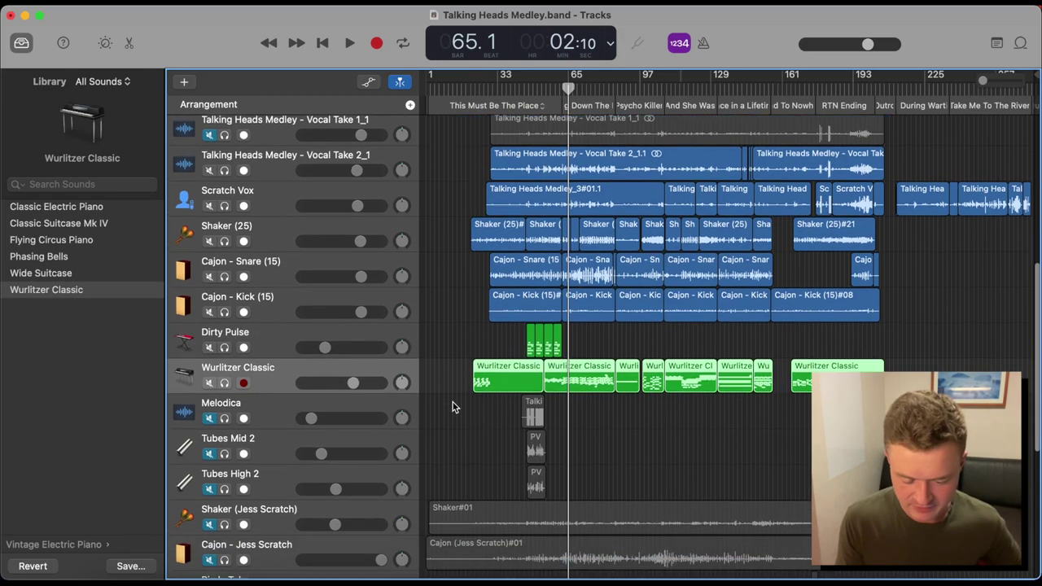
pyautogui.scroll(-10, 453, 402)
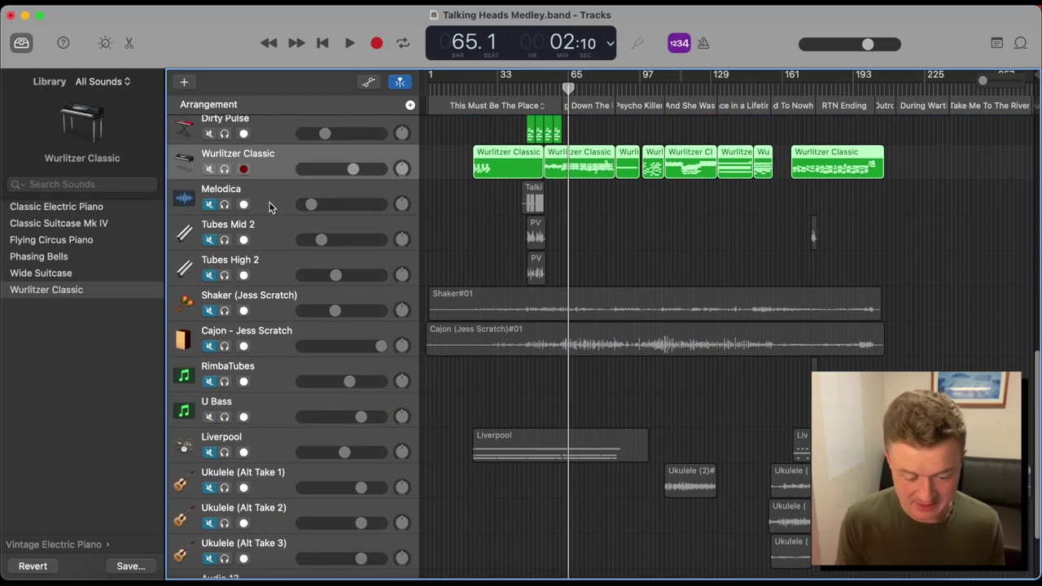
pyautogui.scroll(-4, 488, 443)
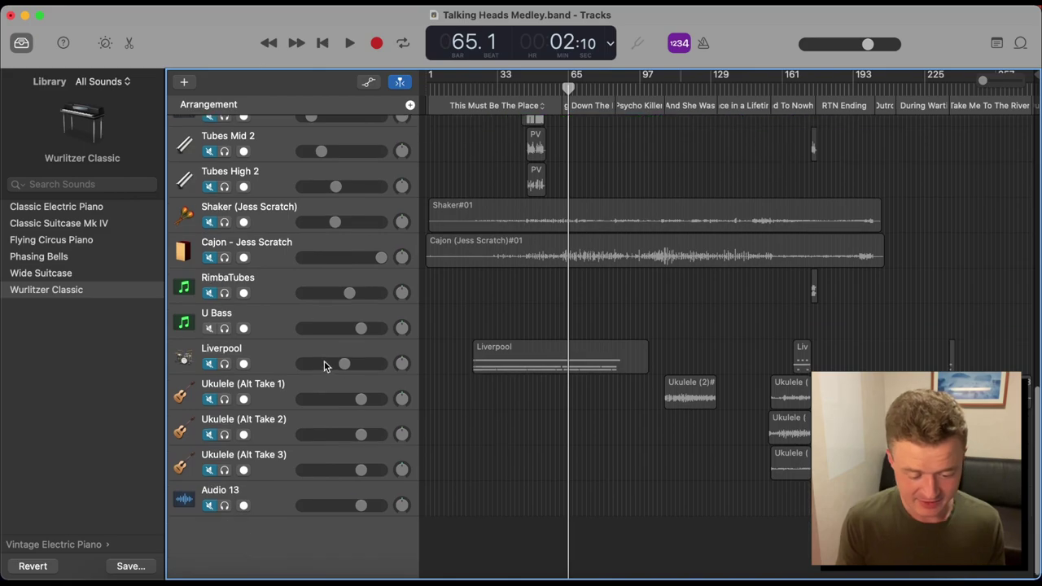
pyautogui.click(269, 364)
pyautogui.scroll(15, 518, 397)
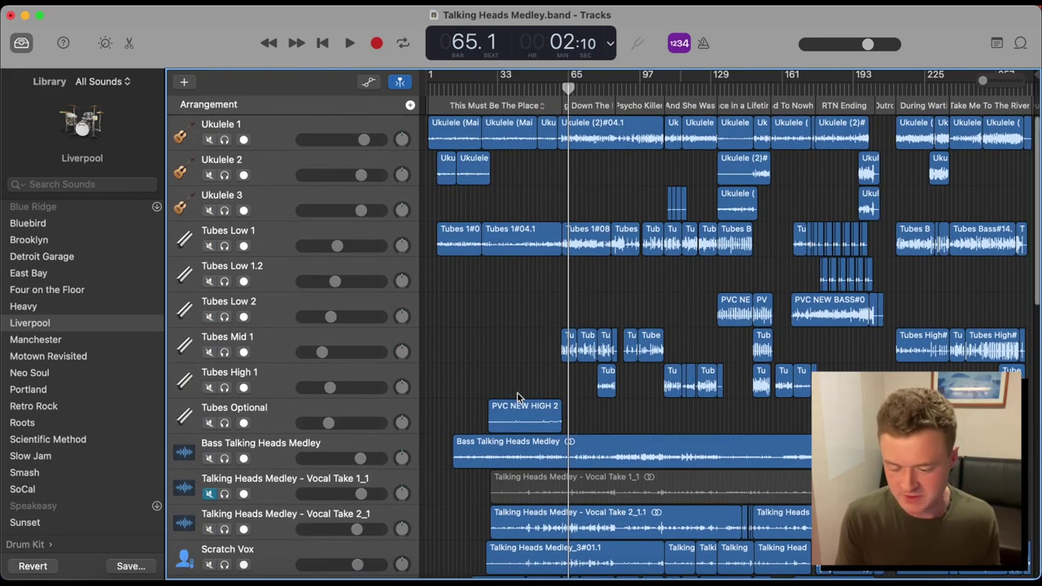
# - Move playback to bar 86 and zoom the timeline out to show the whole song
pyautogui.moveTo(582, 79); pyautogui.dragTo(623, 81)
pyautogui.press('super+Right')
pyautogui.press('super+Right')
pyautogui.press('super+Left')
pyautogui.press('super+Left')
pyautogui.press('super+Left')
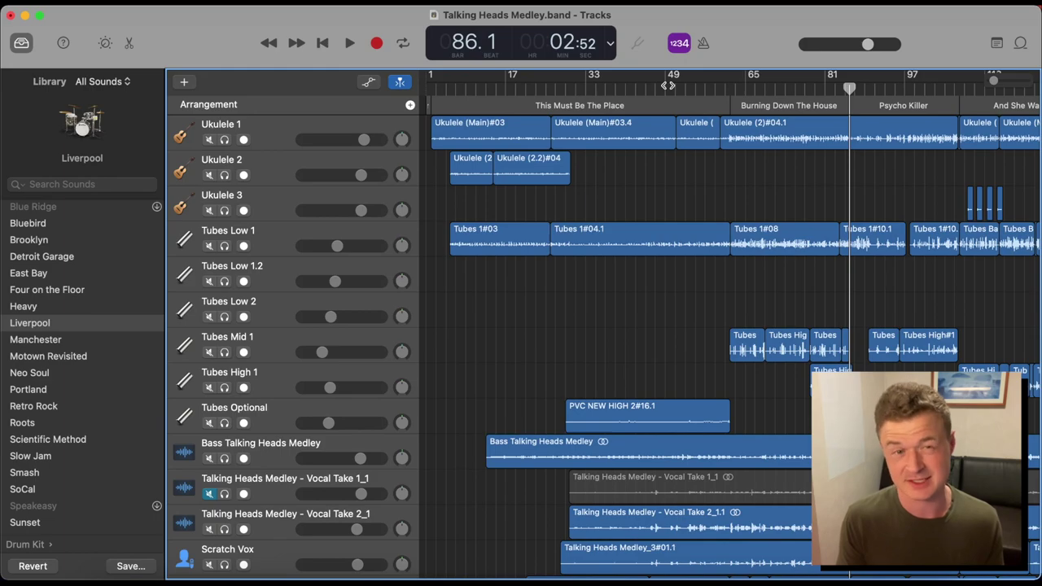
pyautogui.press('super+Left')
# - Jump to bar 164, bring playback back to bar 71, and drag a section boundary earlier
pyautogui.click(788, 86)
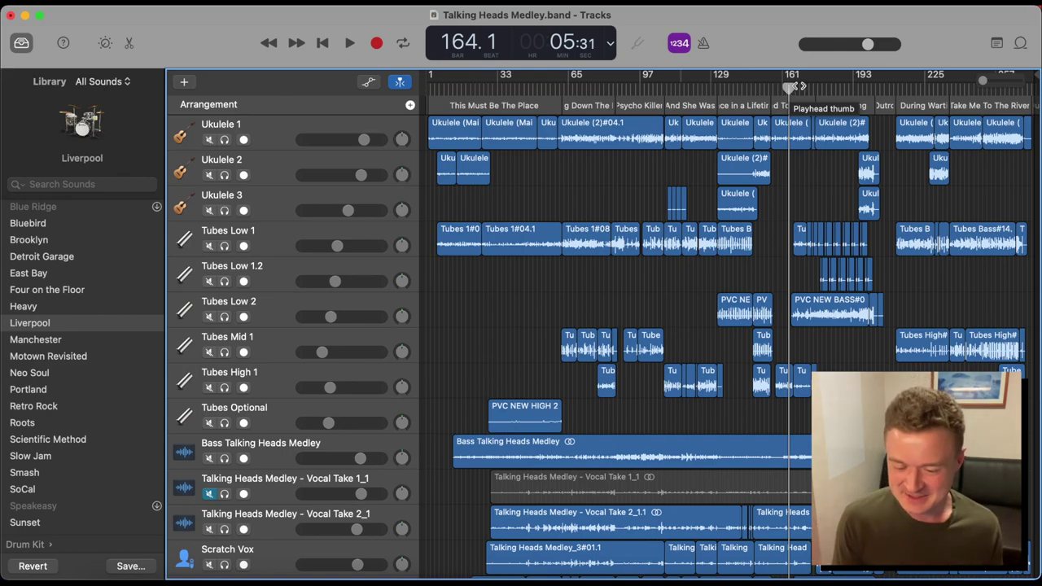
pyautogui.moveTo(788, 88); pyautogui.dragTo(581, 91)
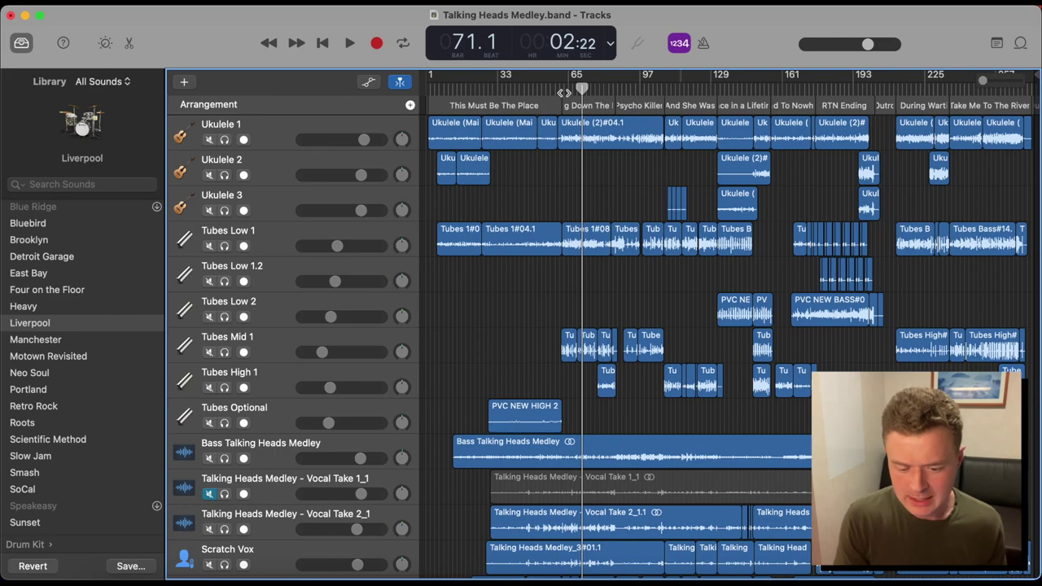
pyautogui.moveTo(592, 96); pyautogui.dragTo(551, 103)
pyautogui.press('super+z')
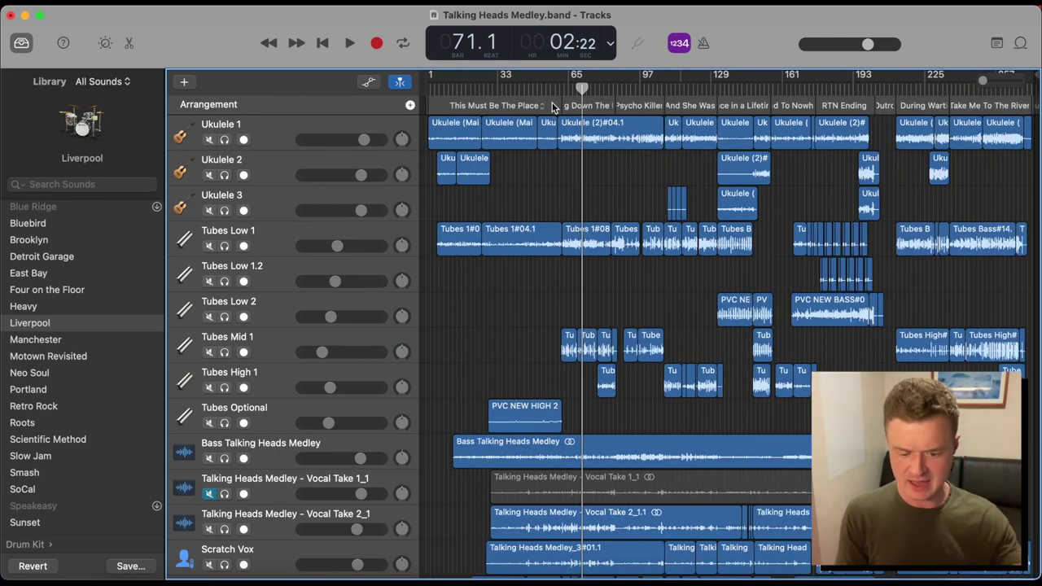
pyautogui.click(560, 107)
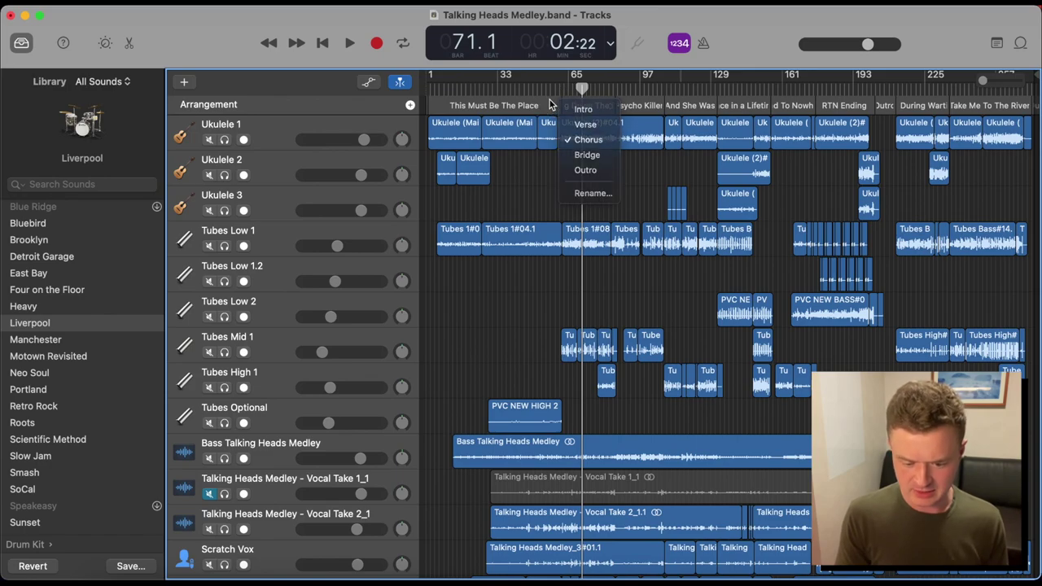
pyautogui.click(555, 107)
pyautogui.click(547, 106)
pyautogui.click(547, 107)
pyautogui.click(427, 101)
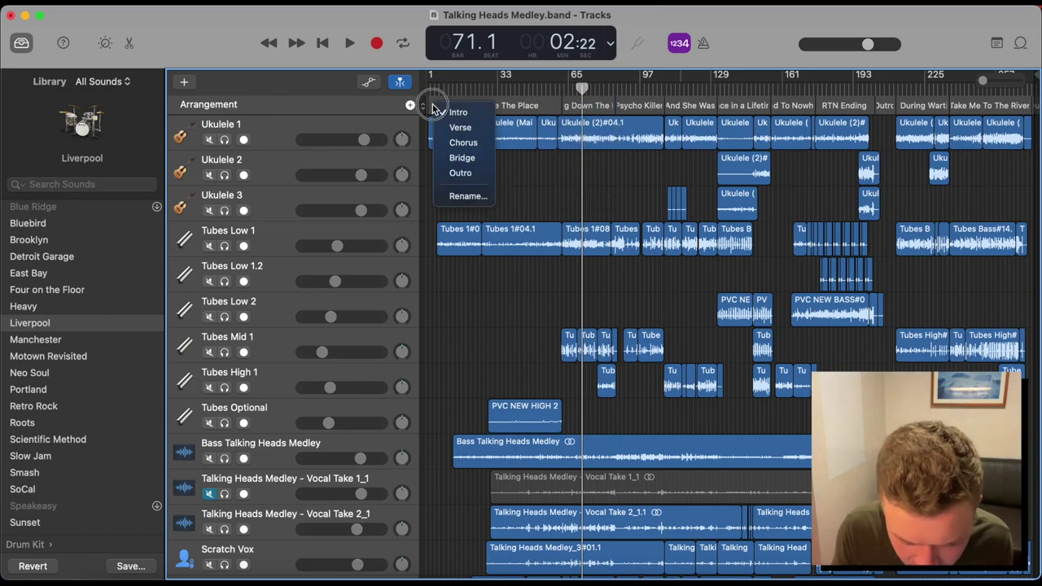
pyautogui.click(532, 96)
pyautogui.press('super+Right')
pyautogui.click(528, 105)
pyautogui.moveTo(529, 105)
pyautogui.mouseDown()
pyautogui.moveTo(439, 114)
pyautogui.moveTo(551, 114)
pyautogui.moveTo(549, 155)
pyautogui.mouseUp()
pyautogui.hscroll(-5, 548, 161)
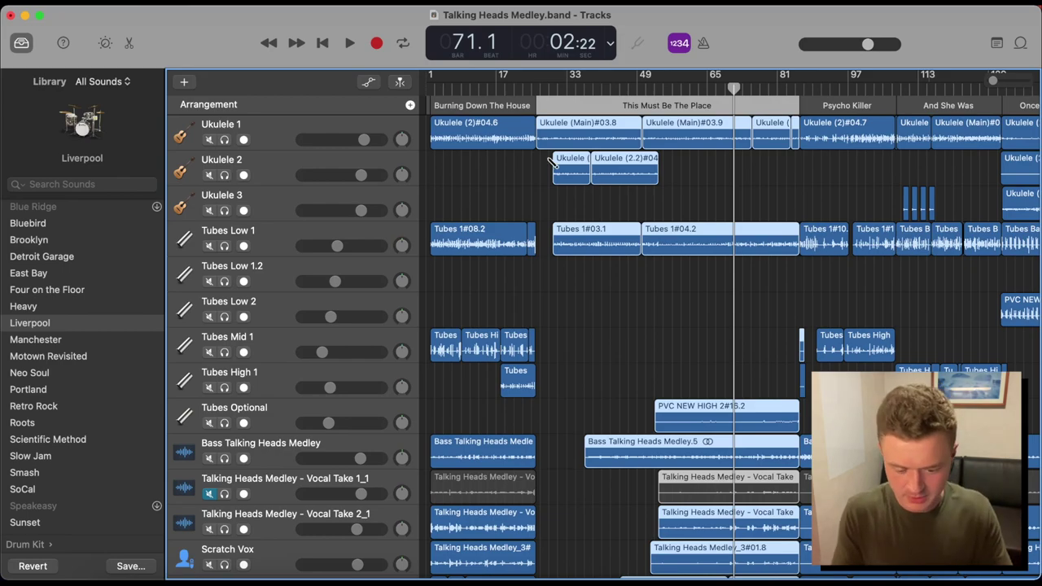
pyautogui.press('super+z')
pyautogui.press('super+Left')
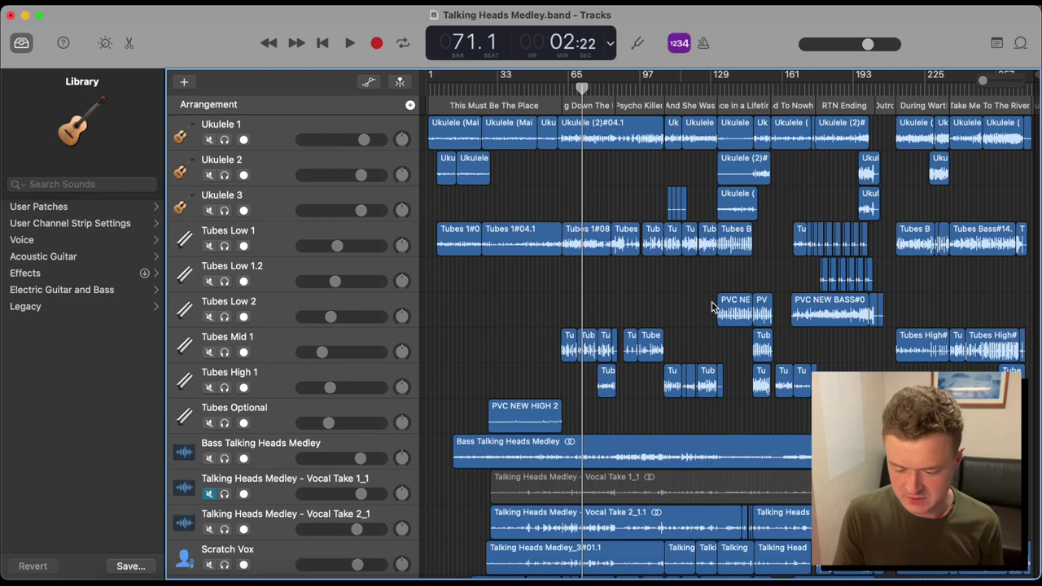
# - Park playback at bar 212 near the medley's end, zoomed in around that spot
pyautogui.click(898, 90)
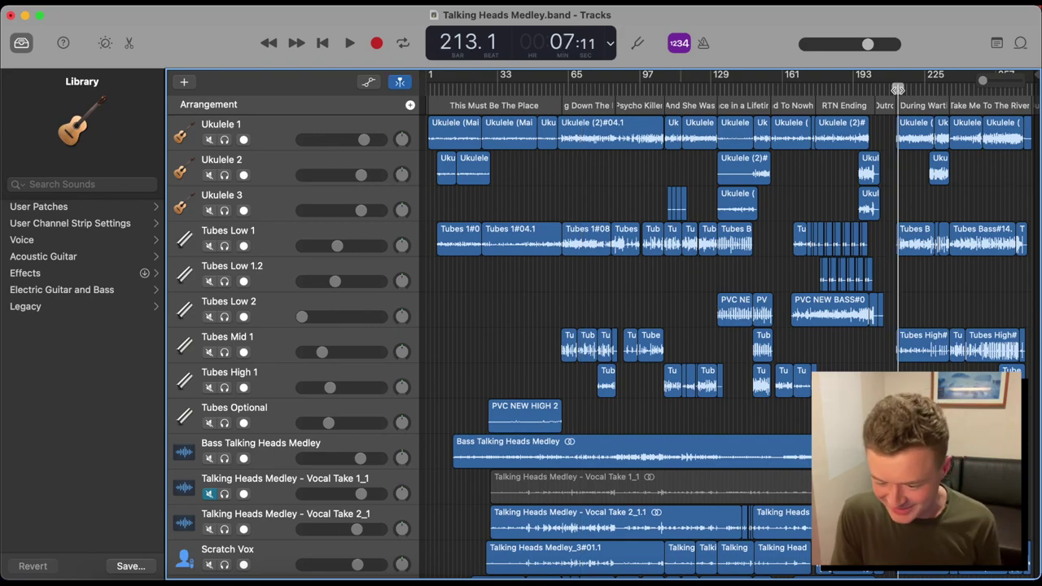
pyautogui.press('super+f')
pyautogui.press('super+Right')
pyautogui.press('super+Right')
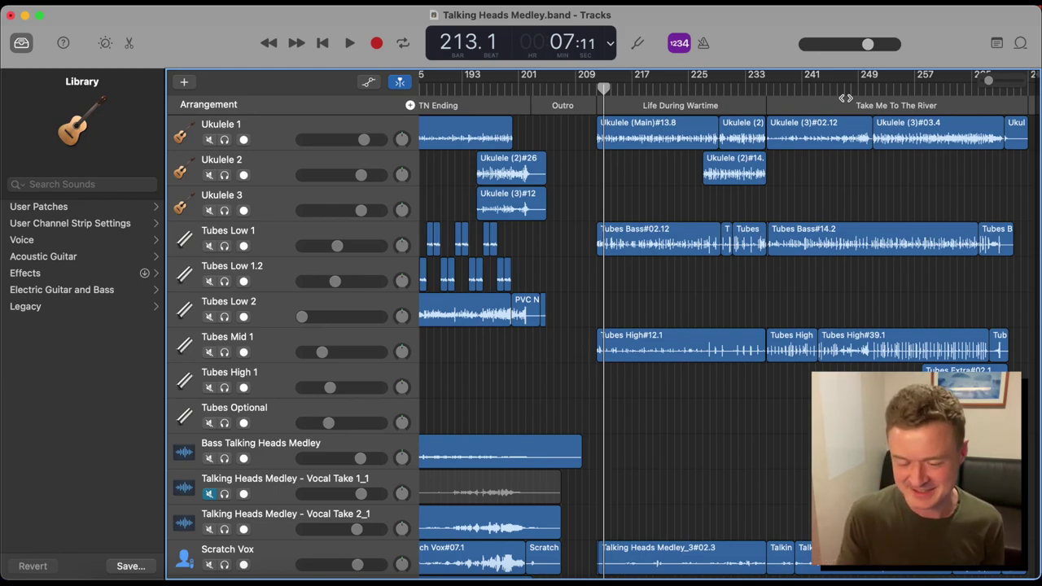
pyautogui.moveTo(603, 87); pyautogui.dragTo(596, 87)
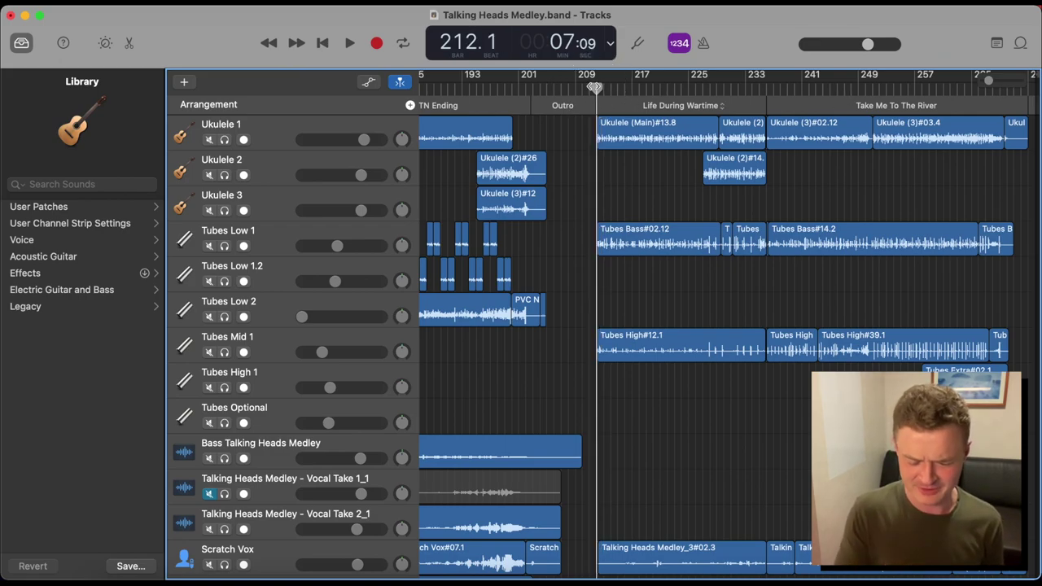
# - Play the Take Me To The River ending, skipping to bar 261 and stopping at bar 263
pyautogui.press('space')
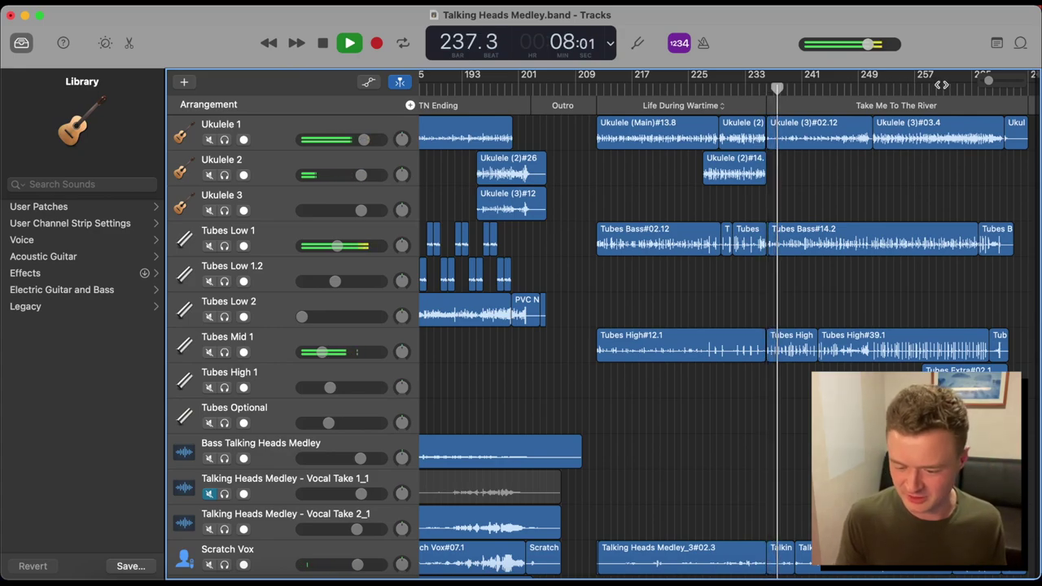
pyautogui.click(944, 86)
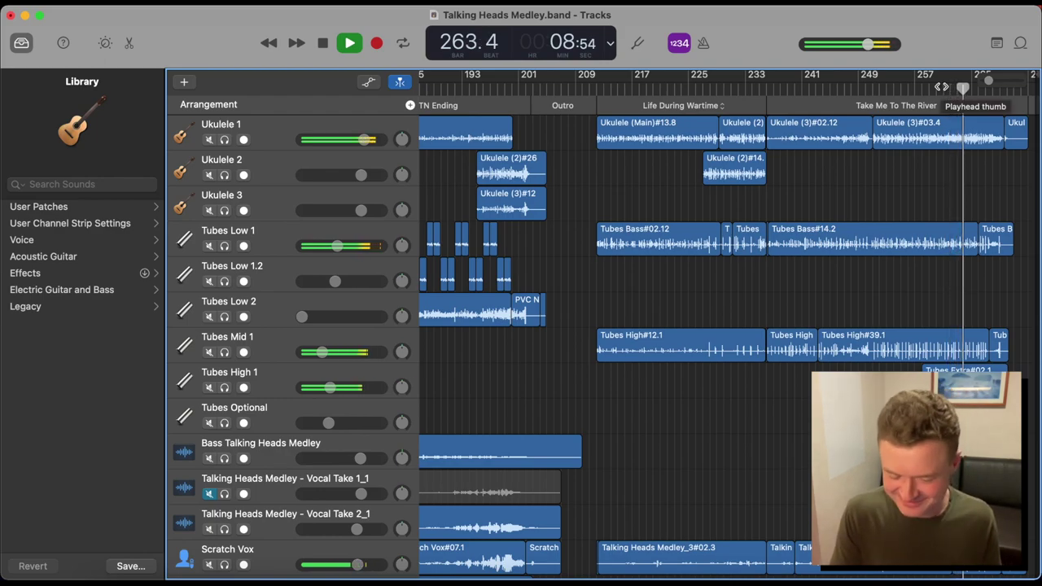
pyautogui.press('space')
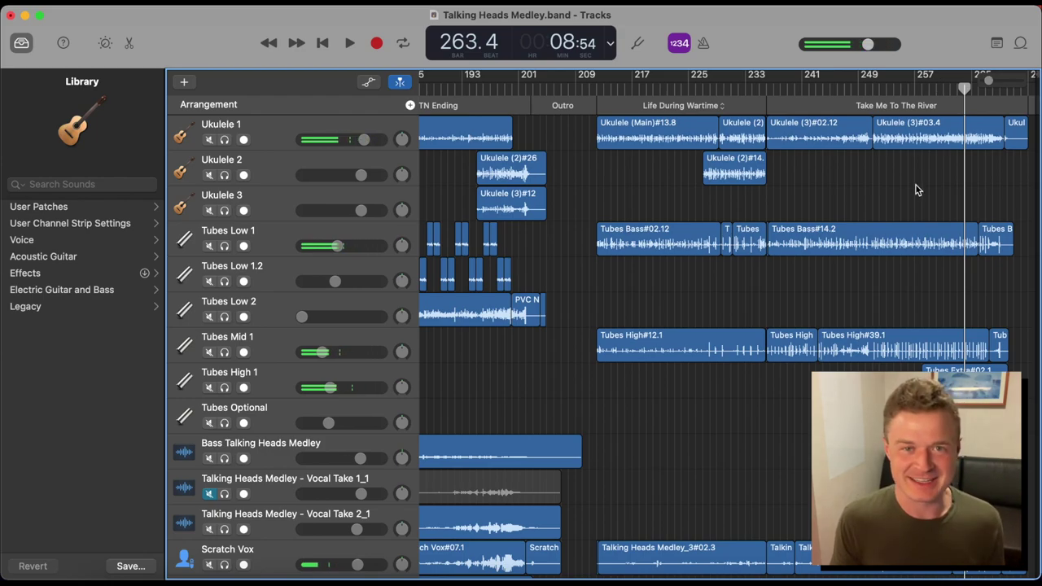
# - Zoom out to the whole song and select the Wurlitzer Classic track
pyautogui.press('super+Left')
pyautogui.press('super+Left')
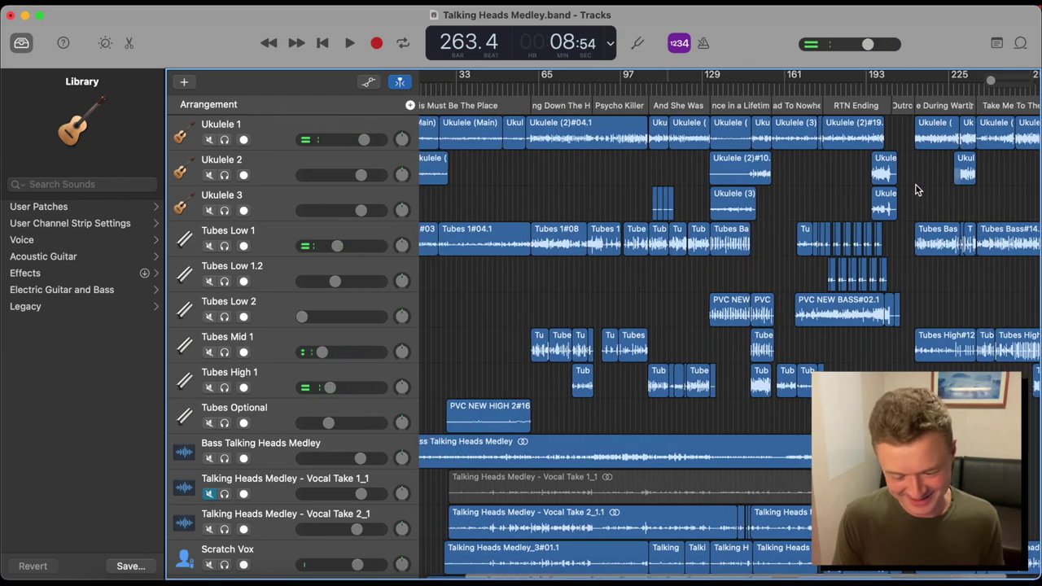
pyautogui.hscroll(-3, 915, 190)
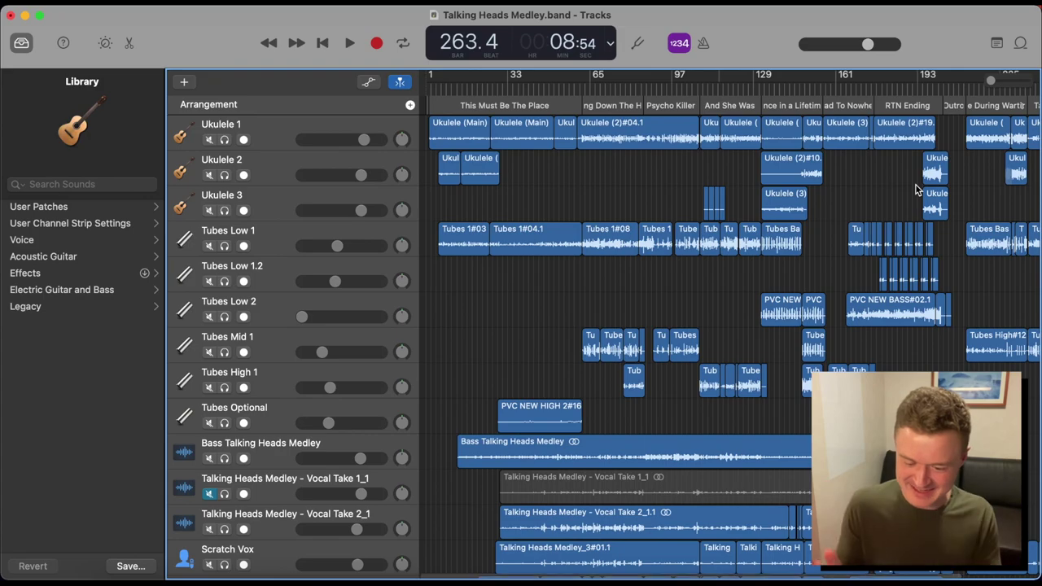
pyautogui.press('super+Left')
pyautogui.press('super+Left')
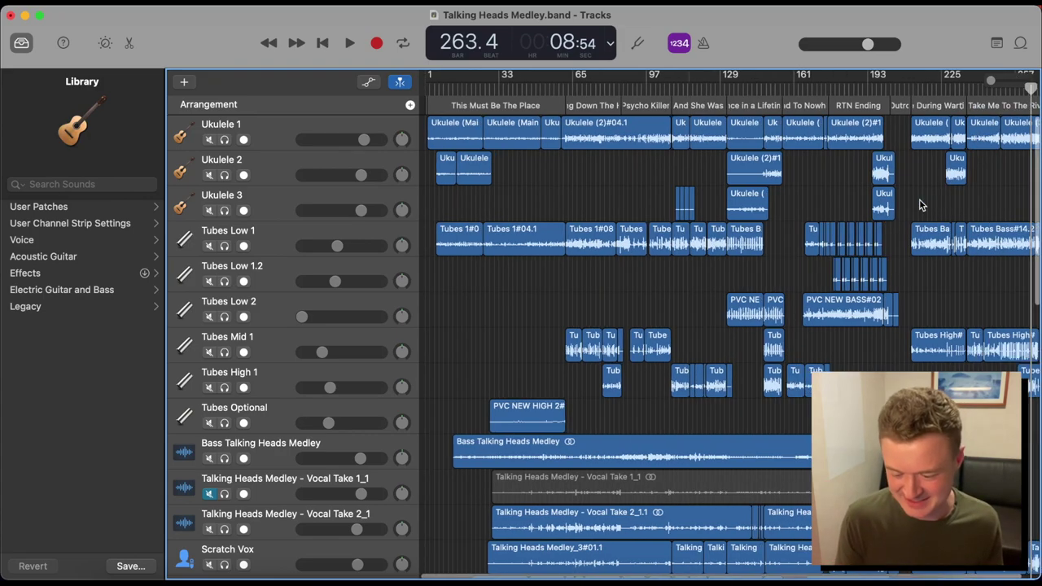
pyautogui.scroll(-4, 920, 203)
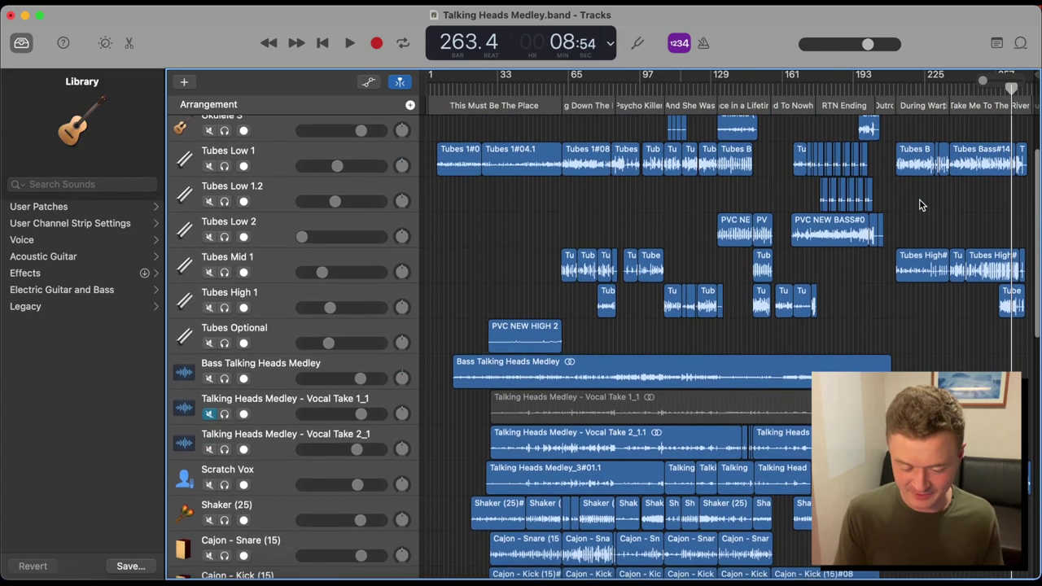
pyautogui.scroll(-7, 919, 205)
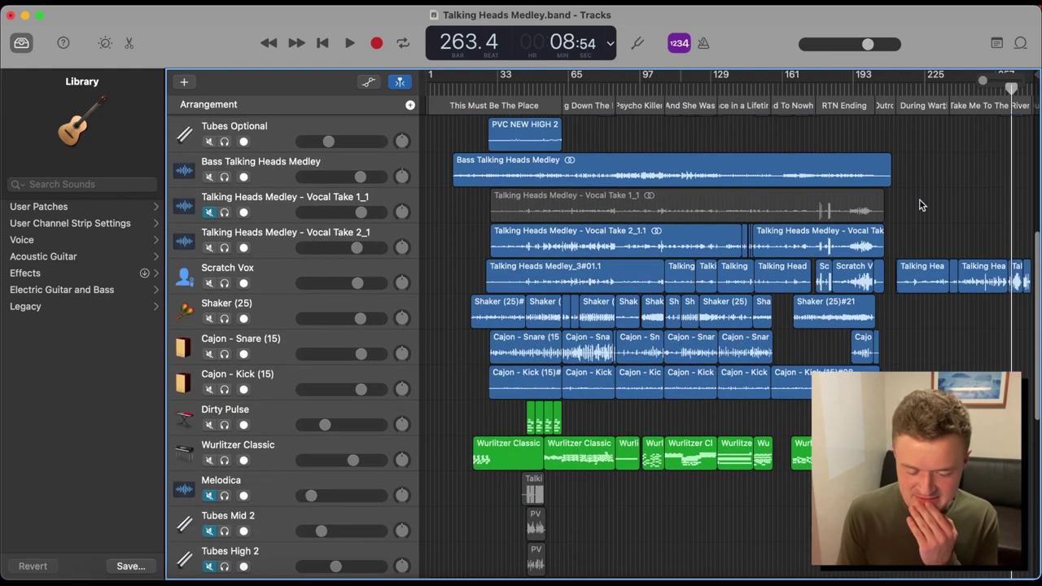
pyautogui.click(269, 462)
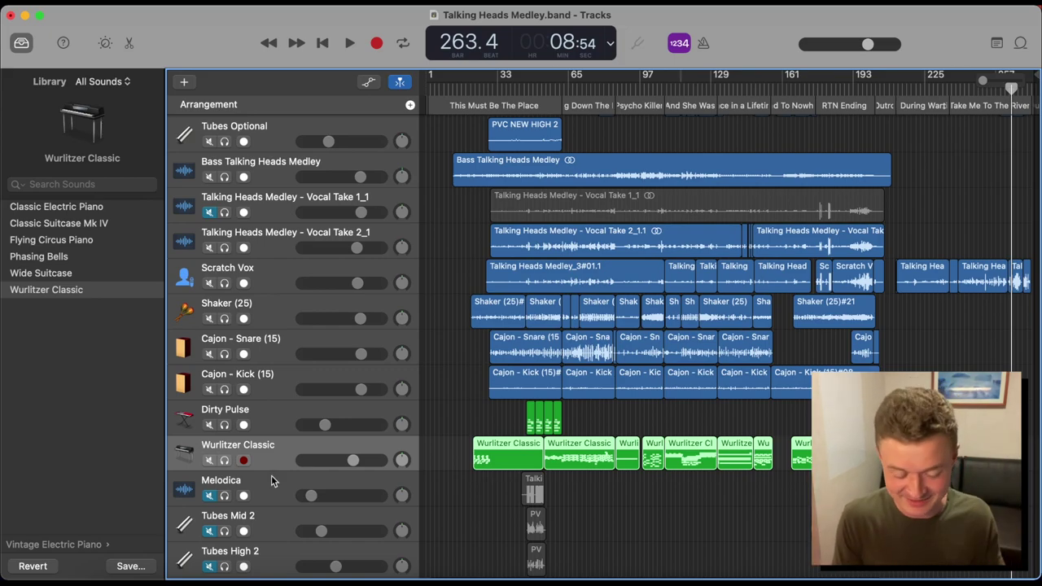
# - Bring Final Cut Pro's Talking Heads Music Video timeline back to the front
pyautogui.click(340, 573)
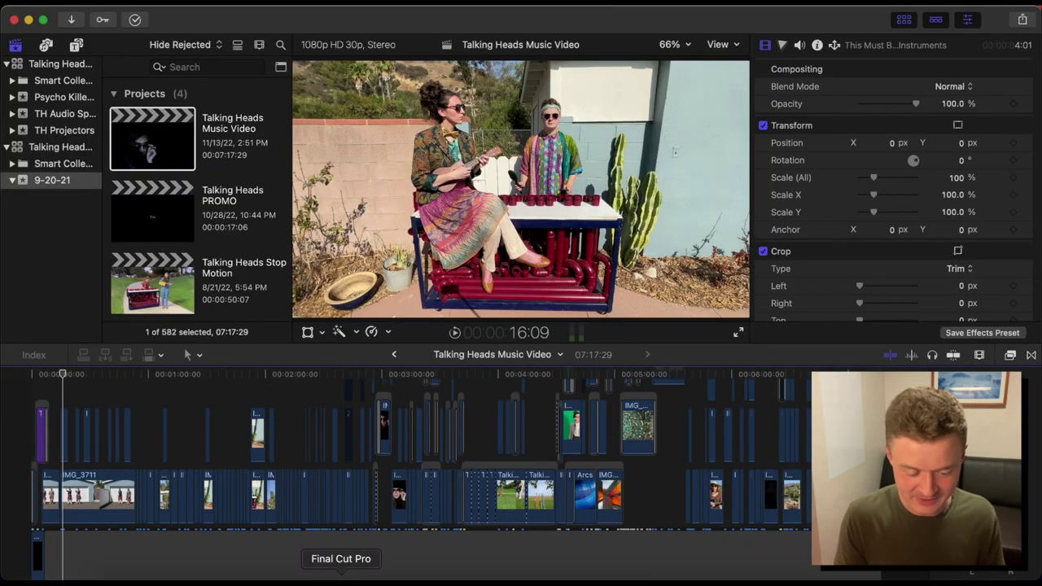
pyautogui.scroll(5, 110, 453)
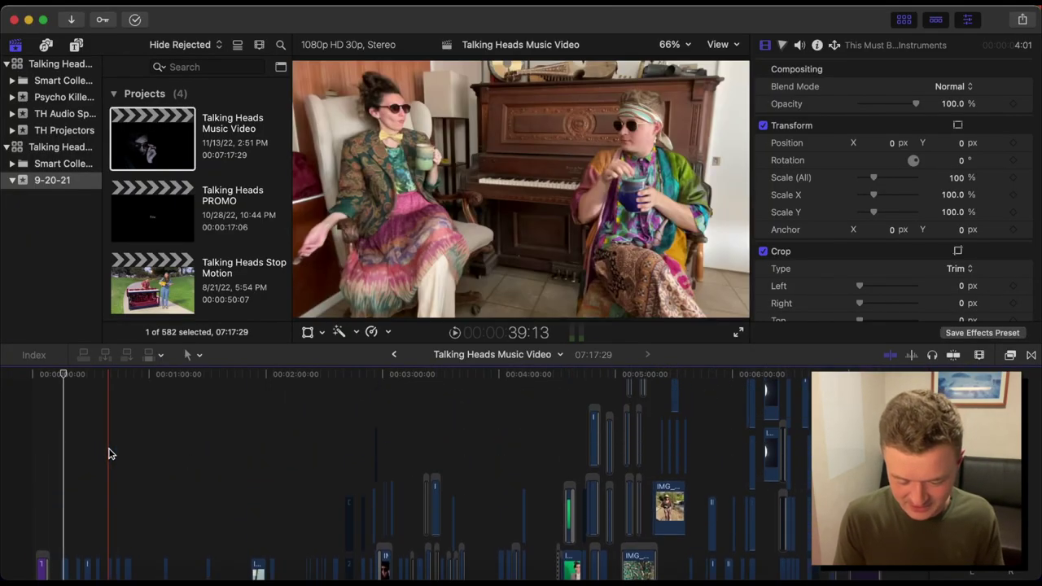
pyautogui.scroll(3, 110, 453)
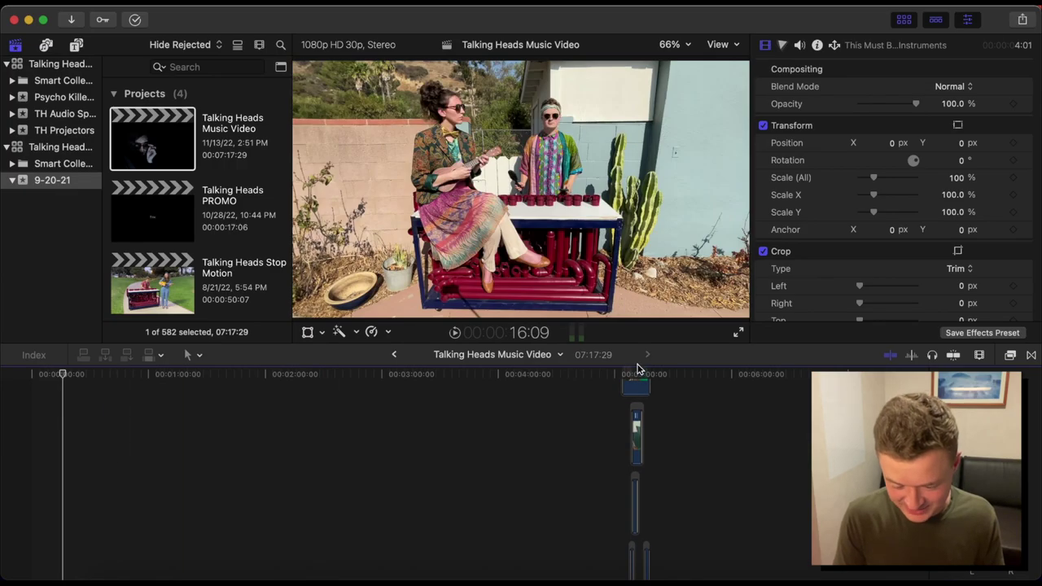
pyautogui.scroll(5, 637, 383)
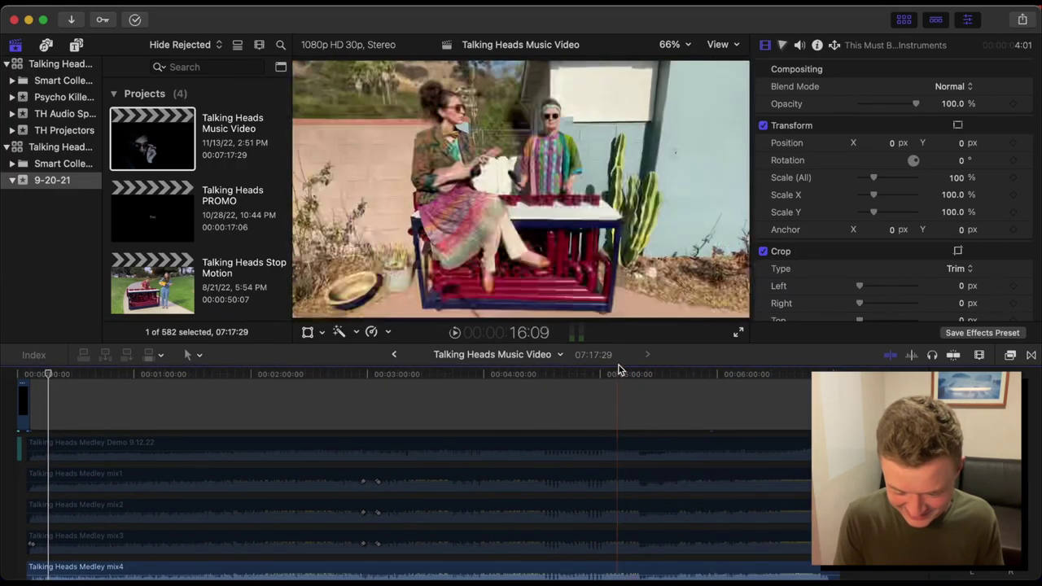
pyautogui.scroll(5, 617, 368)
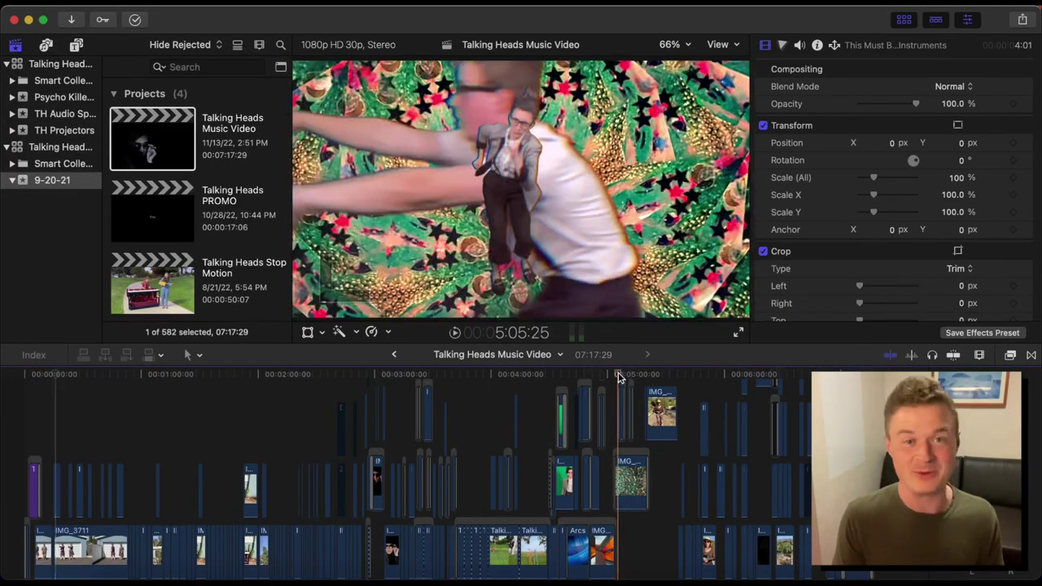
# - Park at 4:54:18 on green-screen clip IMG_5123, zoom in to check it, then zoom back out
pyautogui.click(618, 376)
pyautogui.press('super+equal')
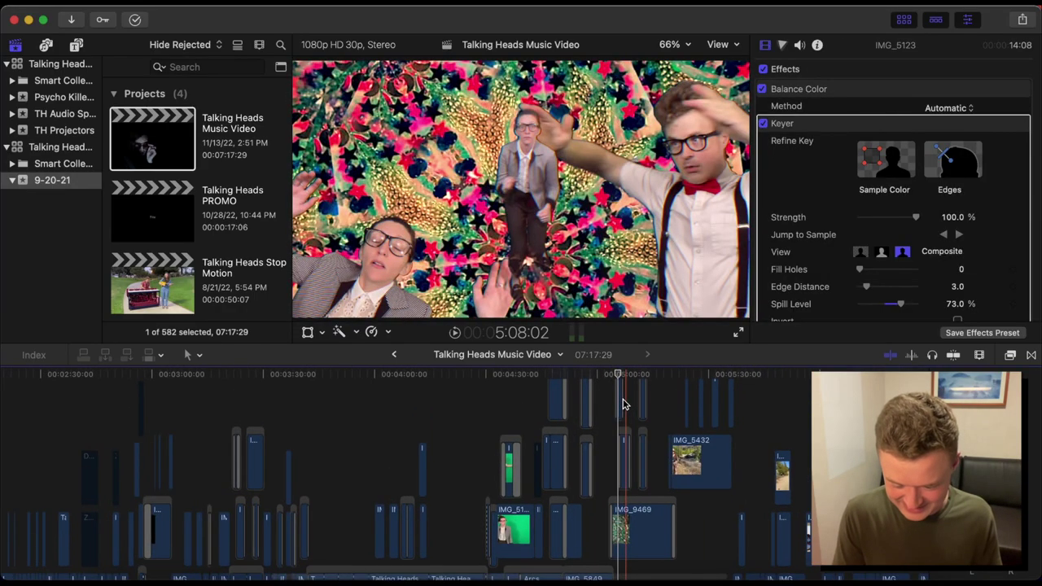
pyautogui.scroll(5, 623, 404)
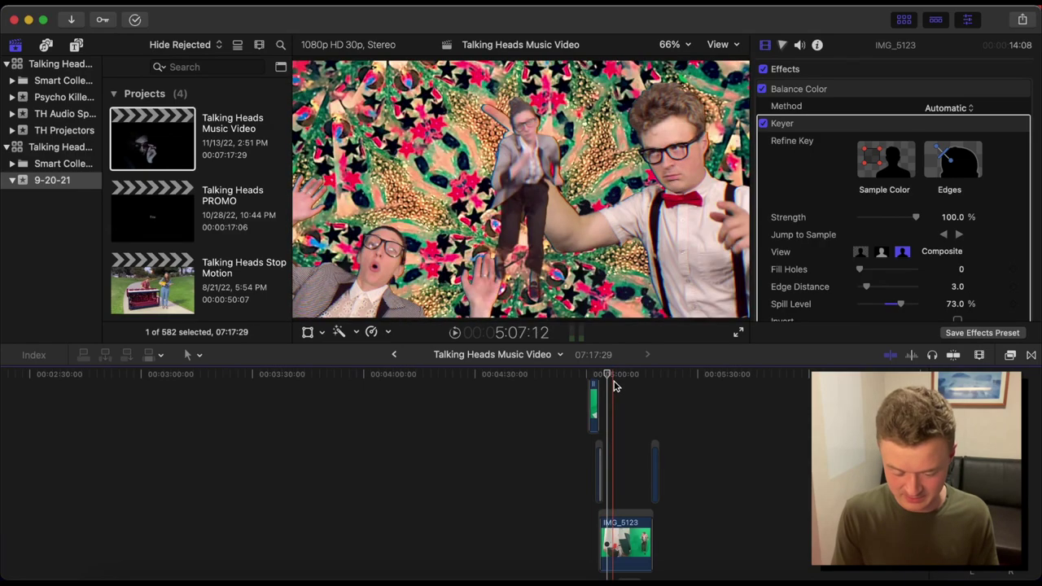
pyautogui.scroll(-10, 615, 385)
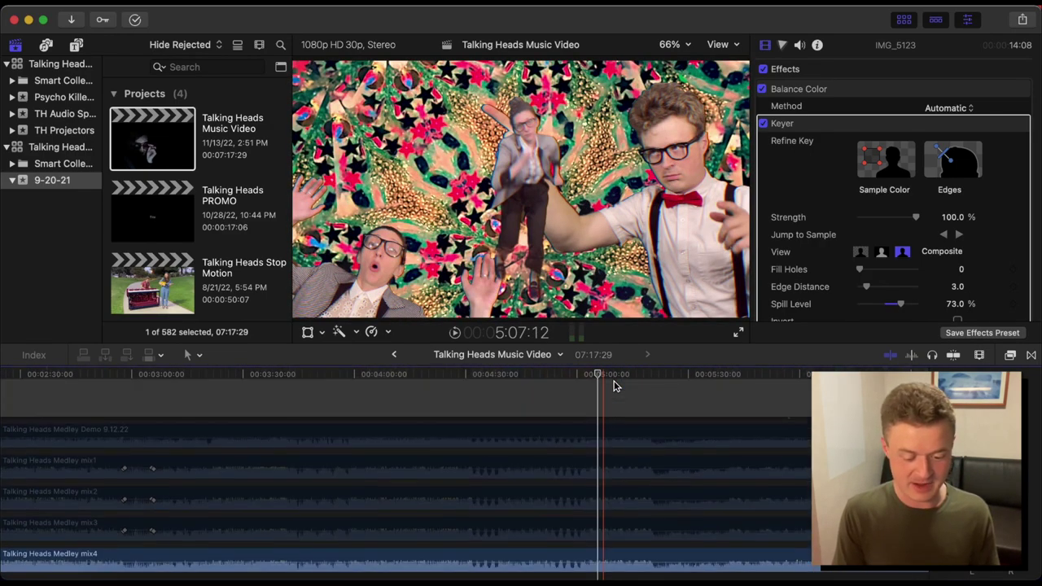
pyautogui.scroll(10, 614, 386)
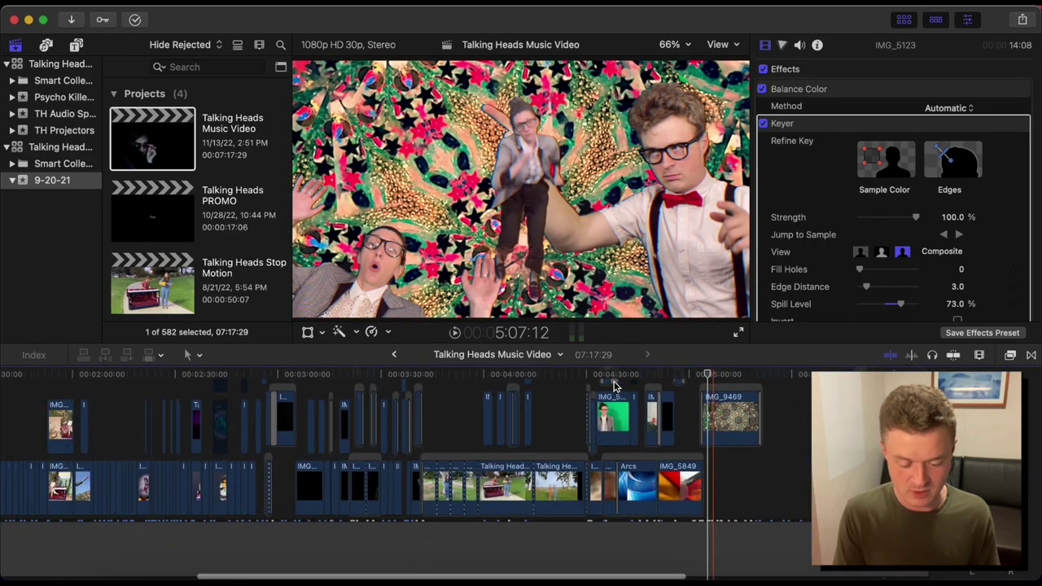
pyautogui.press('super+minus')
pyautogui.press('super+minus')
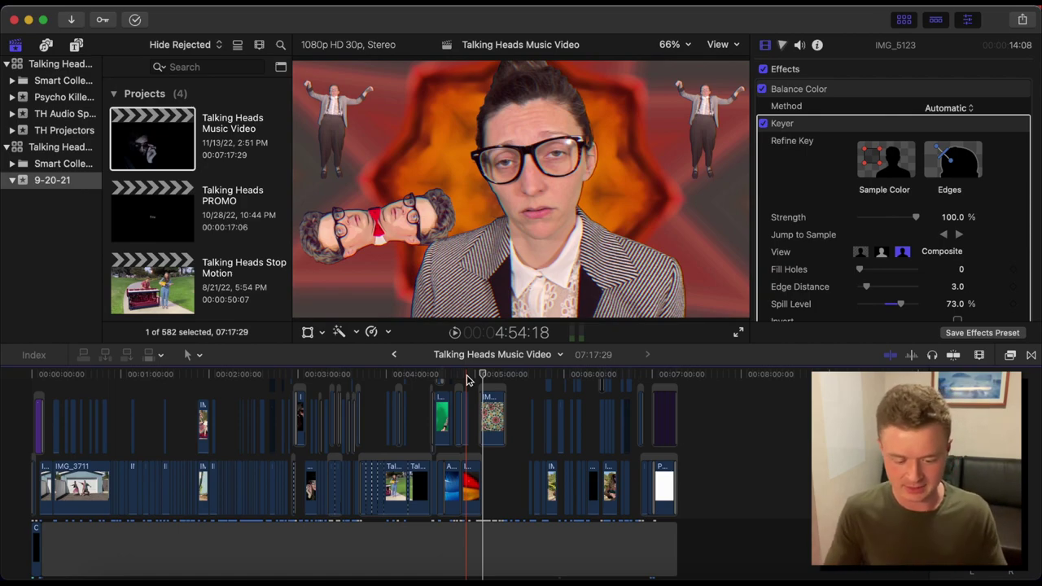
pyautogui.scroll(2, 468, 380)
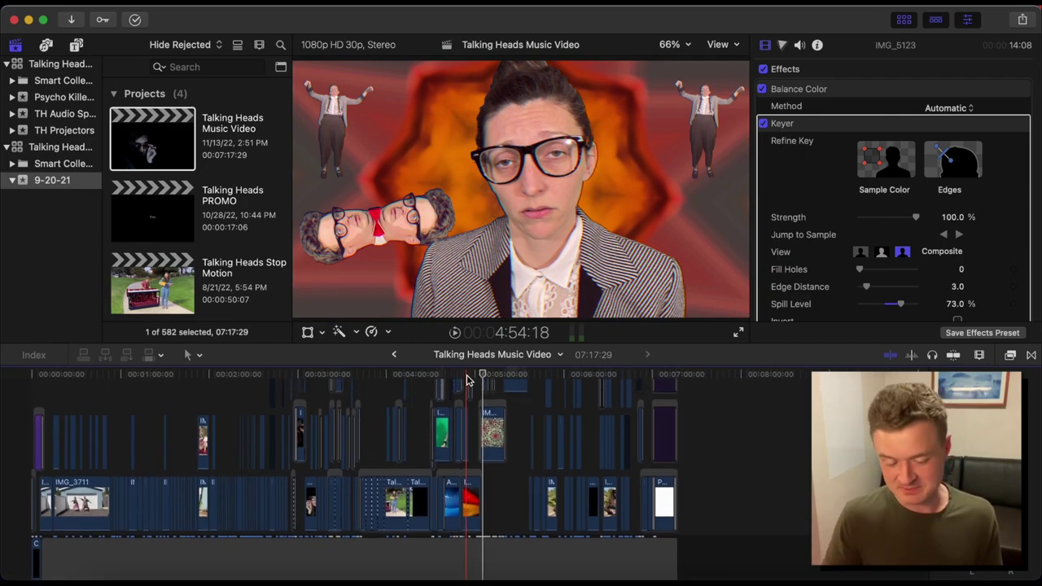
# - Play from 00:00 and stop on the 'Talking Heads Medley – Stop Uke-ing Tubes' title card
pyautogui.press('super+equal')
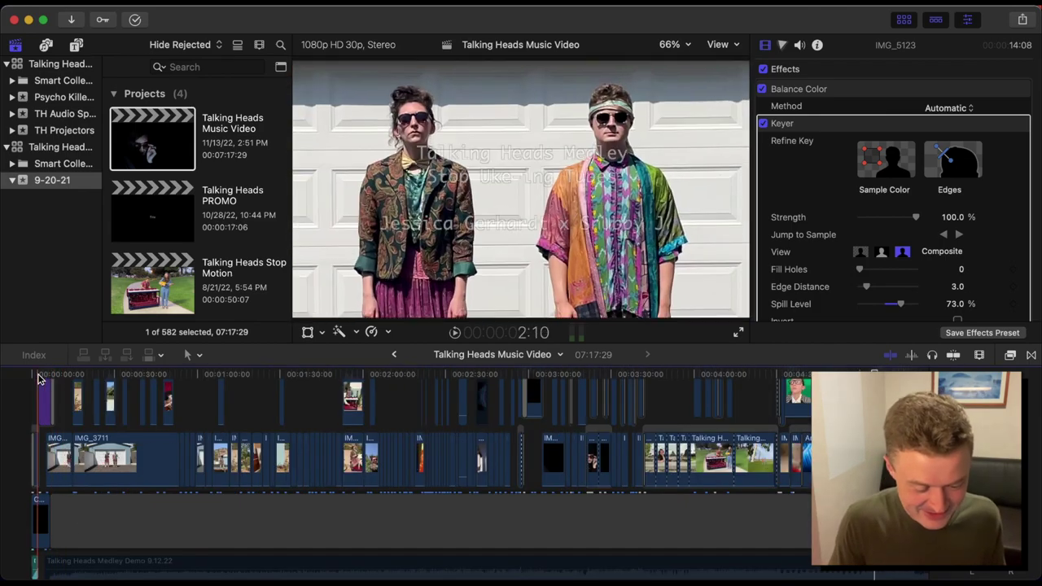
pyautogui.press('space')
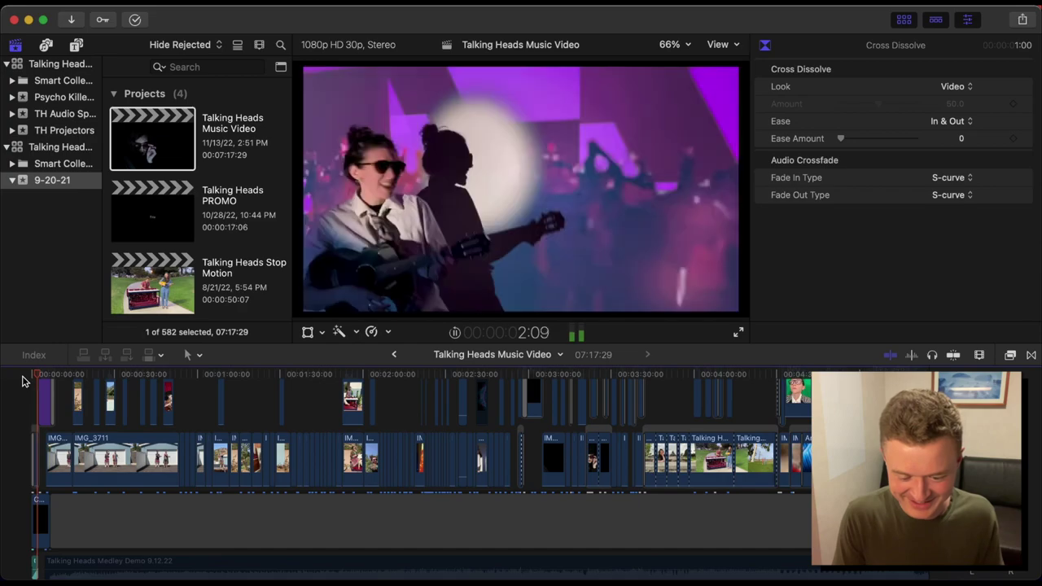
pyautogui.press('space')
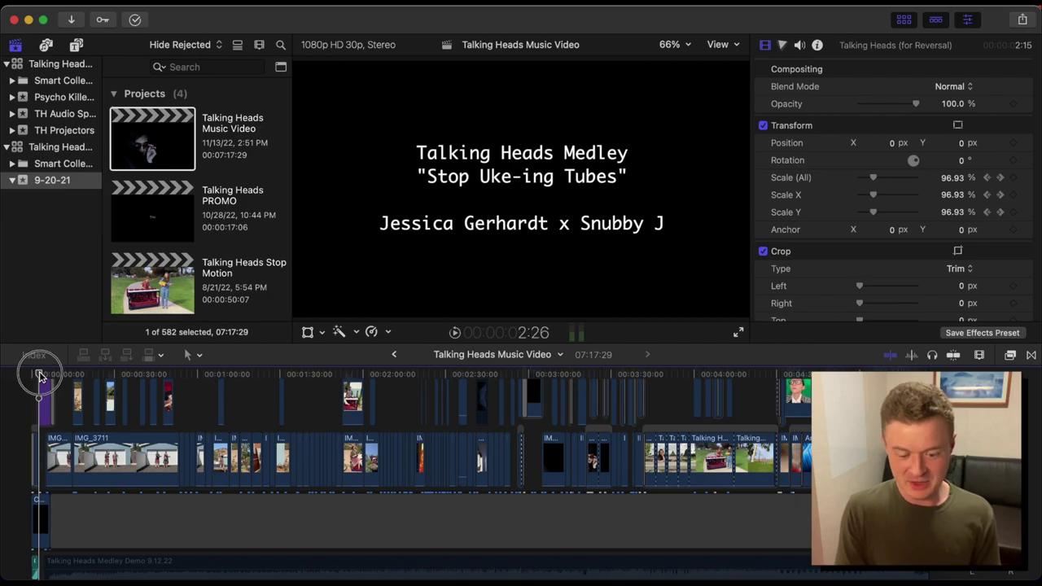
# - Inspect the opening title clip, play the intro briefly, and return to the video's start
pyautogui.click(39, 376)
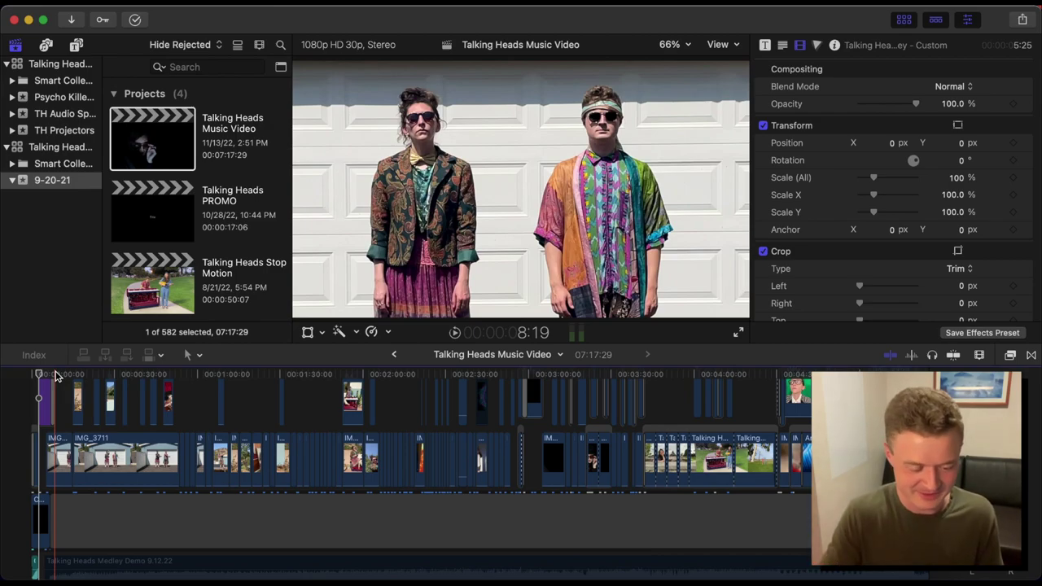
pyautogui.click(34, 376)
pyautogui.press('space')
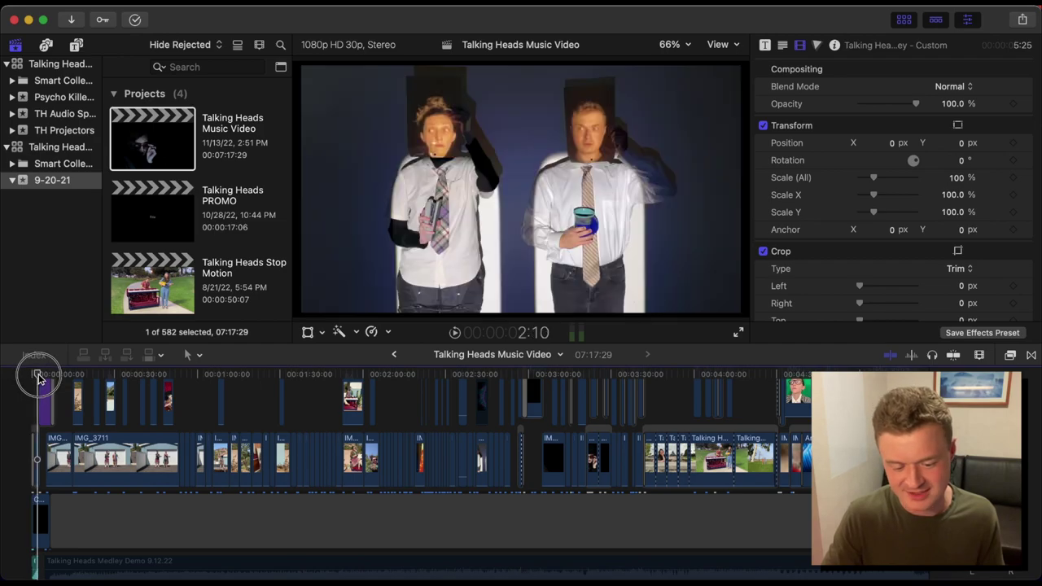
pyautogui.click(33, 376)
pyautogui.click(31, 376)
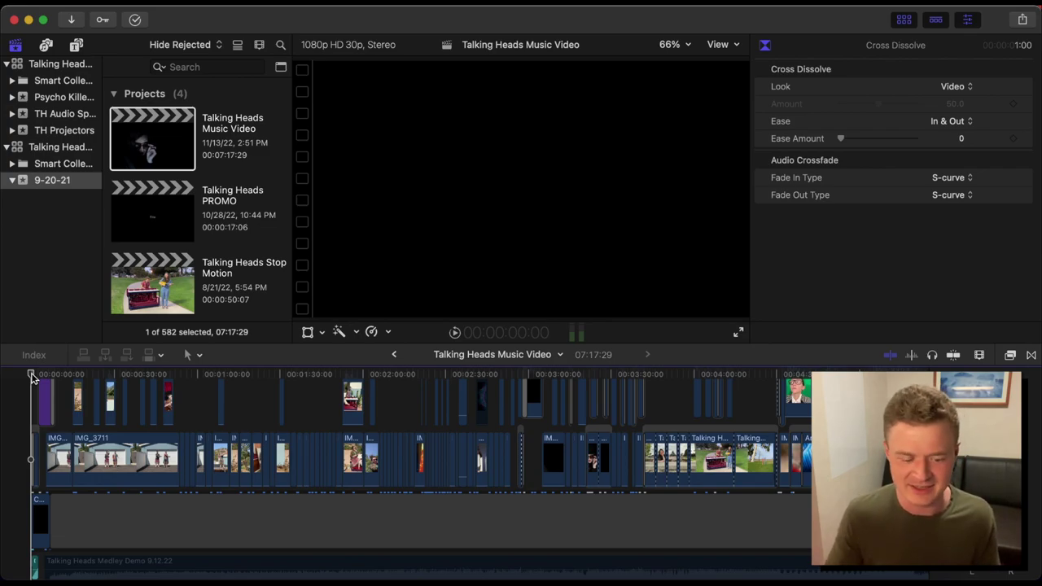
# - Zoom in on the opening clips and play from the title card to the garage-door performers
pyautogui.click(39, 376)
pyautogui.press('super+equal')
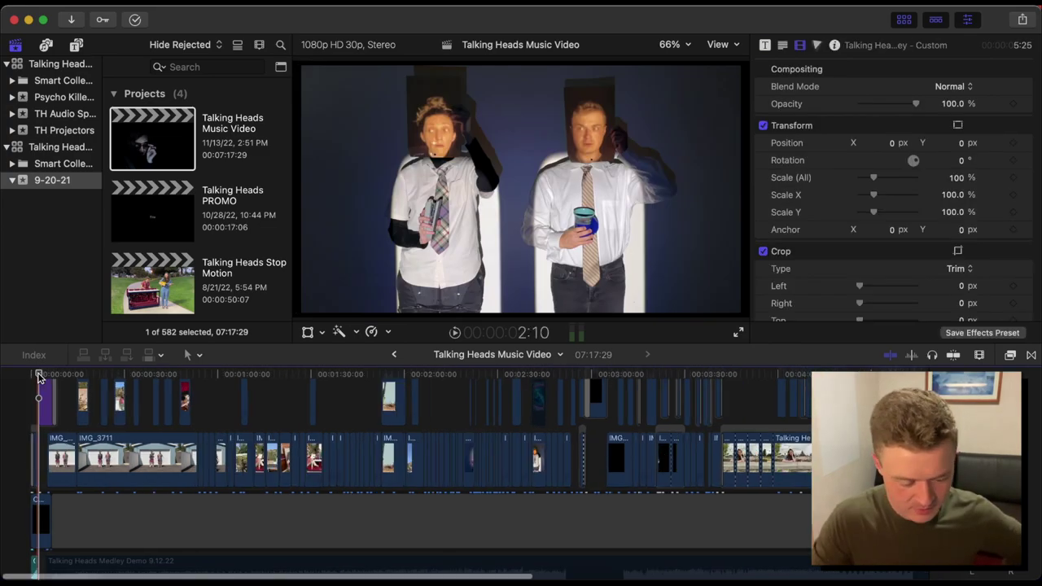
pyautogui.click(42, 376)
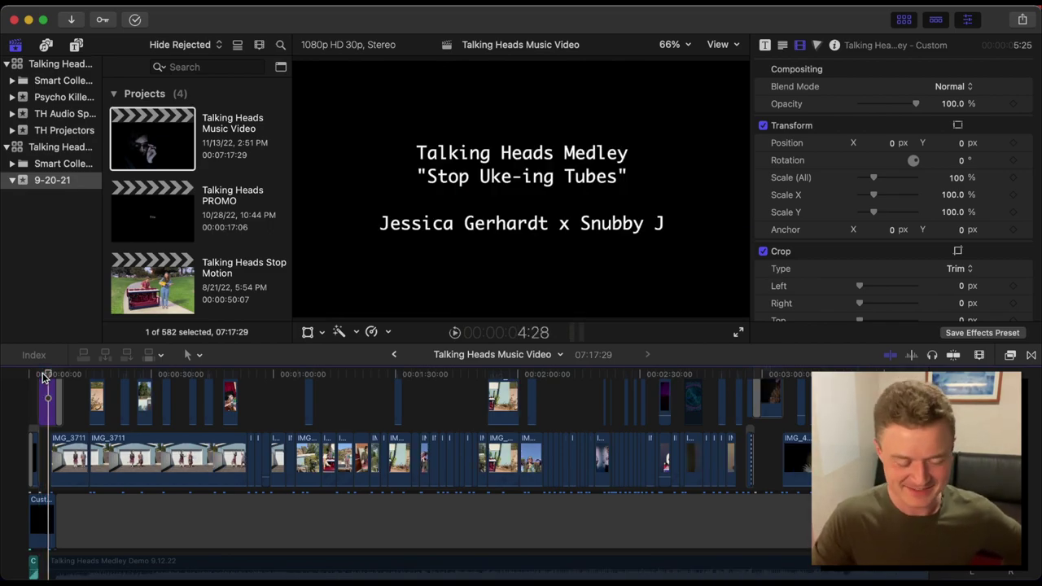
pyautogui.press('space')
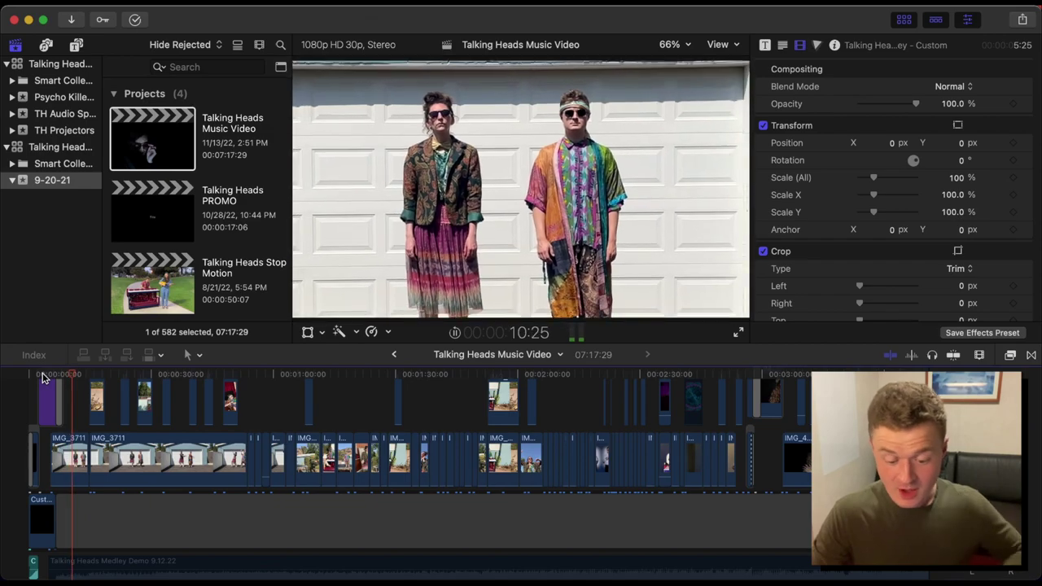
# - Stop at 12:03 on IMG_3711 to view its two-mask Color Board and 158.53% scale
pyautogui.press('space')
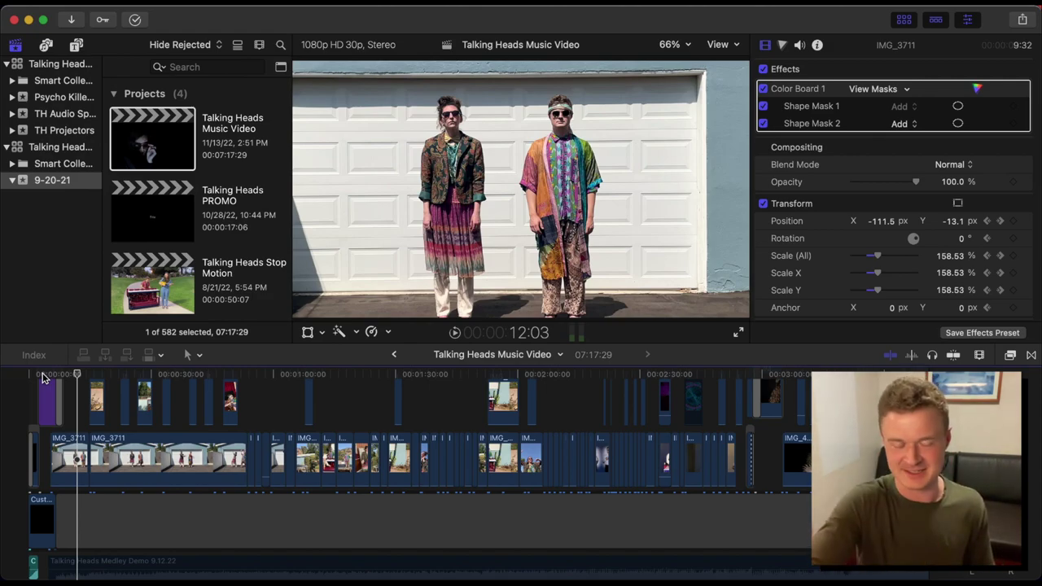
# - Play from about 13 seconds through the ukulele and garage dance shots to the piano room at 49:26
pyautogui.click(81, 375)
pyautogui.press('space')
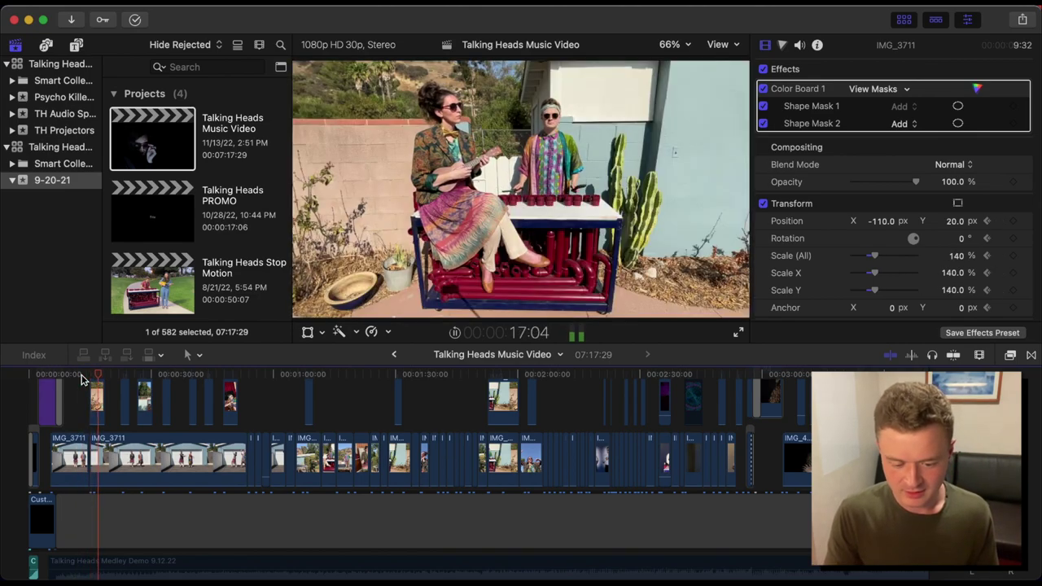
pyautogui.press('space')
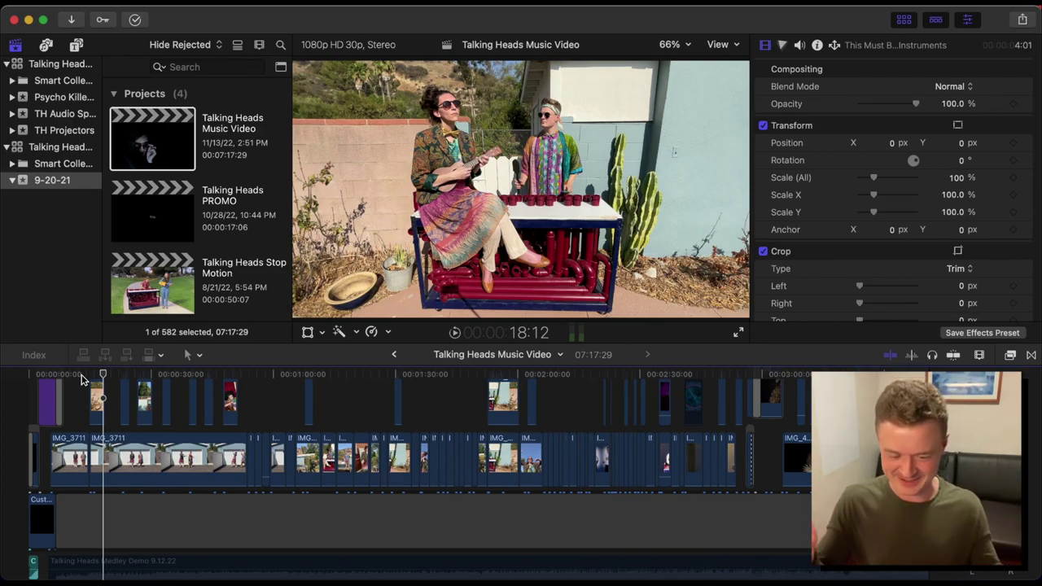
pyautogui.press('space')
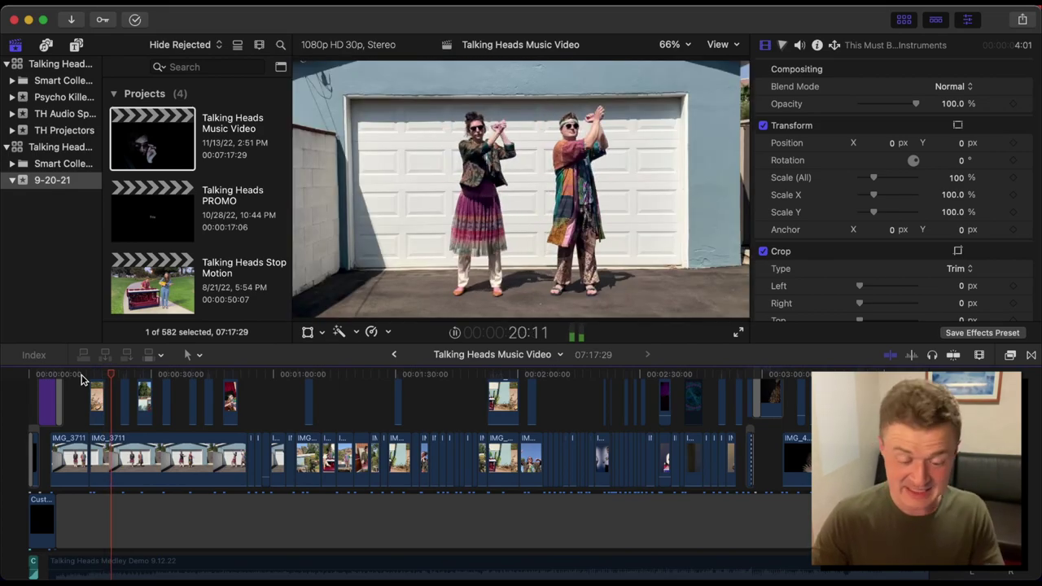
pyautogui.press('space')
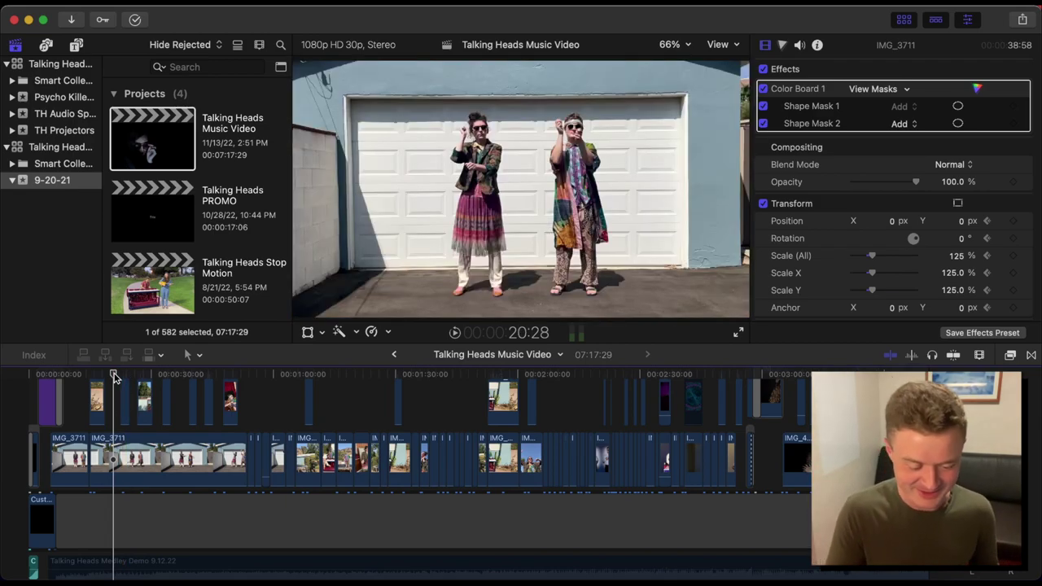
pyautogui.press('space')
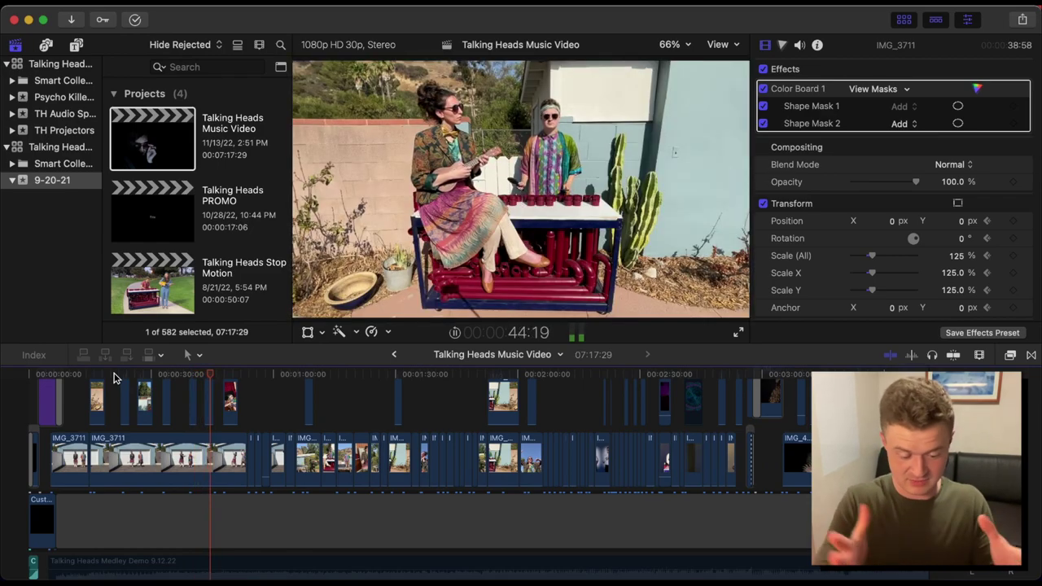
pyautogui.press('space')
pyautogui.scroll(2, 106, 407)
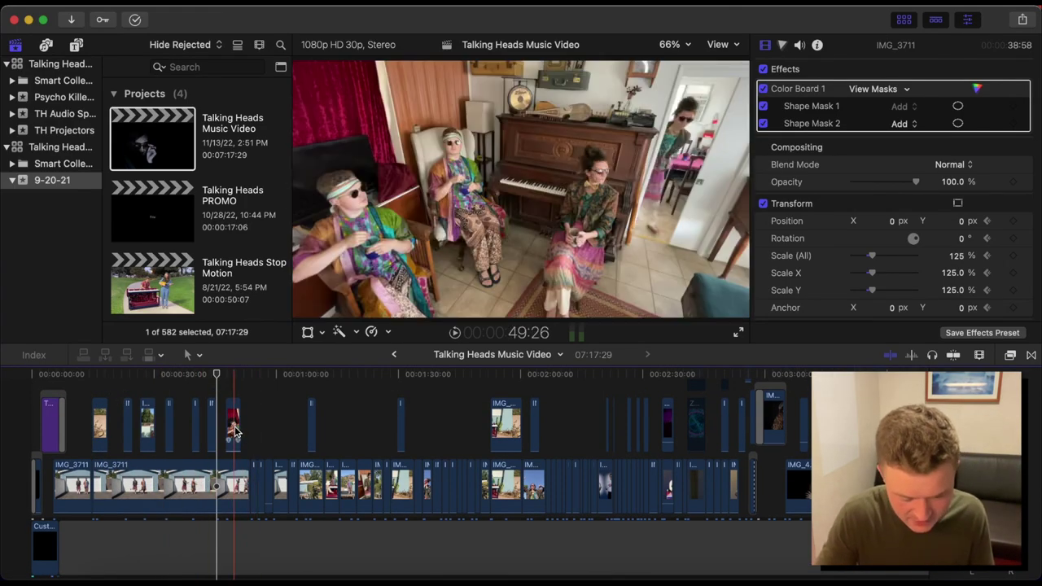
# - Marquee-select the seven connected clips above the garage-door opening and move the playhead into them
pyautogui.moveTo(244, 439); pyautogui.dragTo(78, 428)
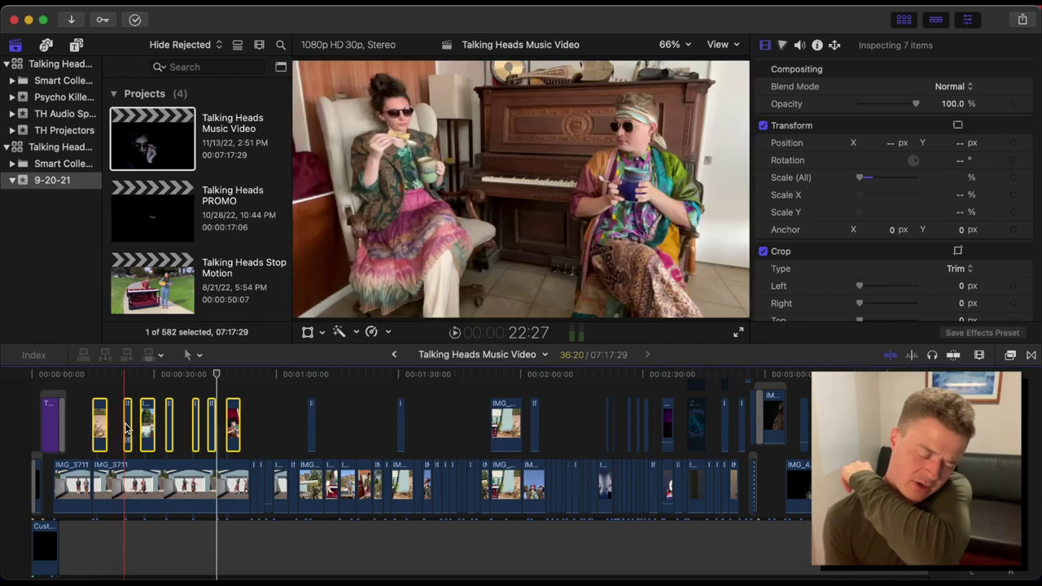
pyautogui.click(177, 376)
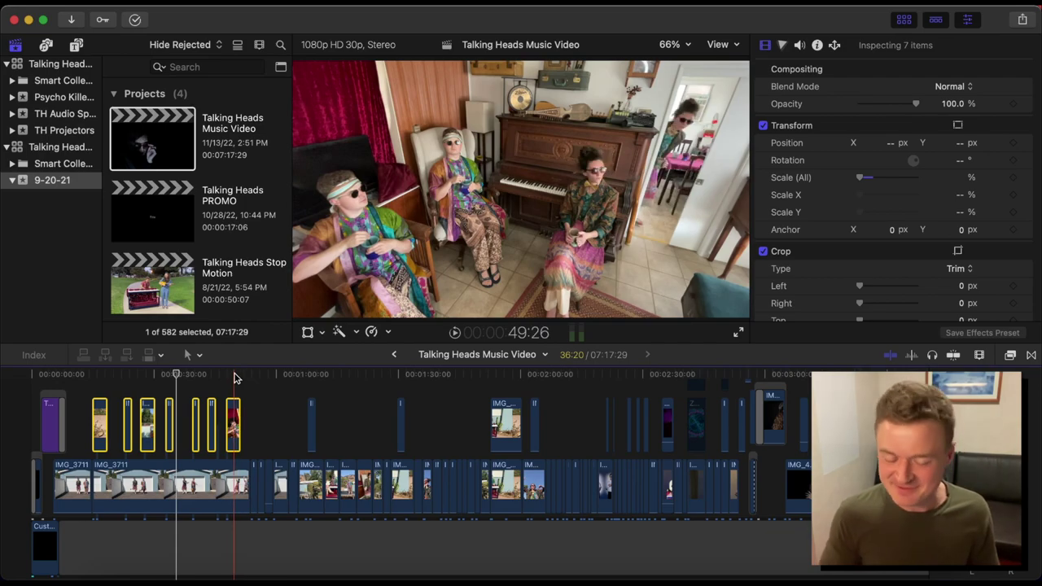
# - Inspect the upper IMG_3715 clip's mask inside TH Clones 2, then return to the Talking Heads Music Video timeline
pyautogui.doubleClick(233, 419)
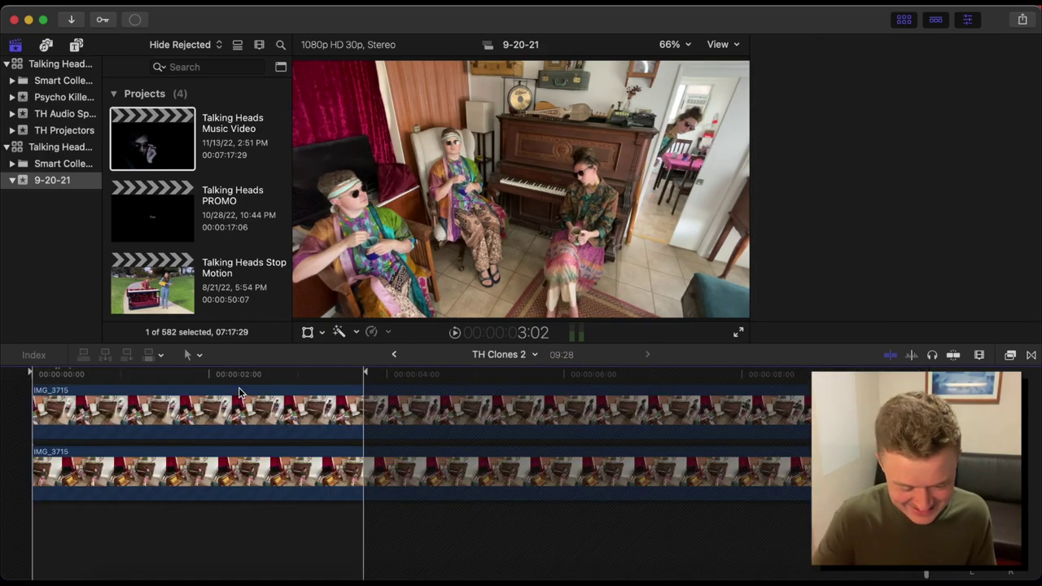
pyautogui.click(171, 488)
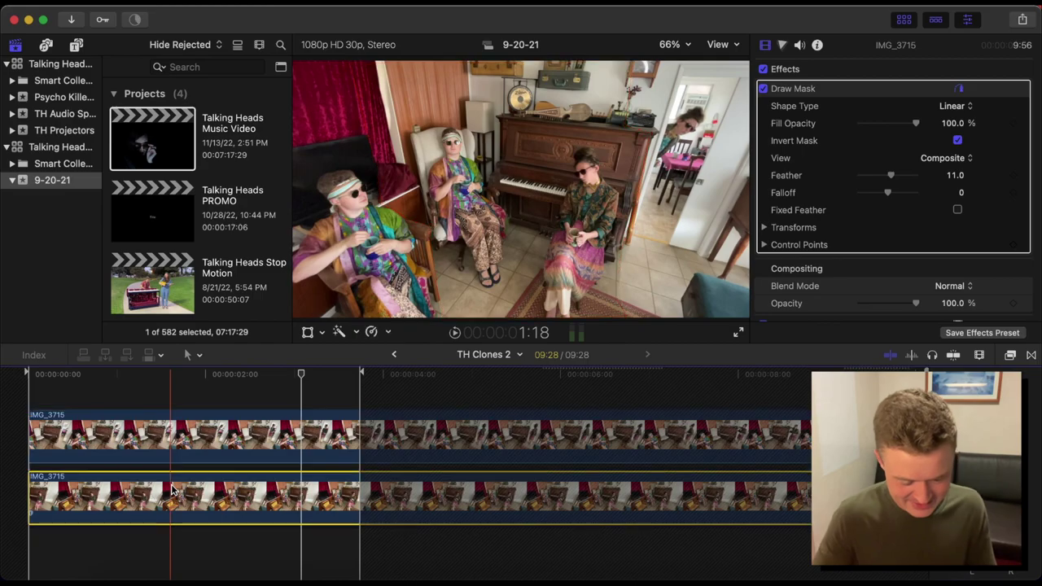
pyautogui.click(182, 439)
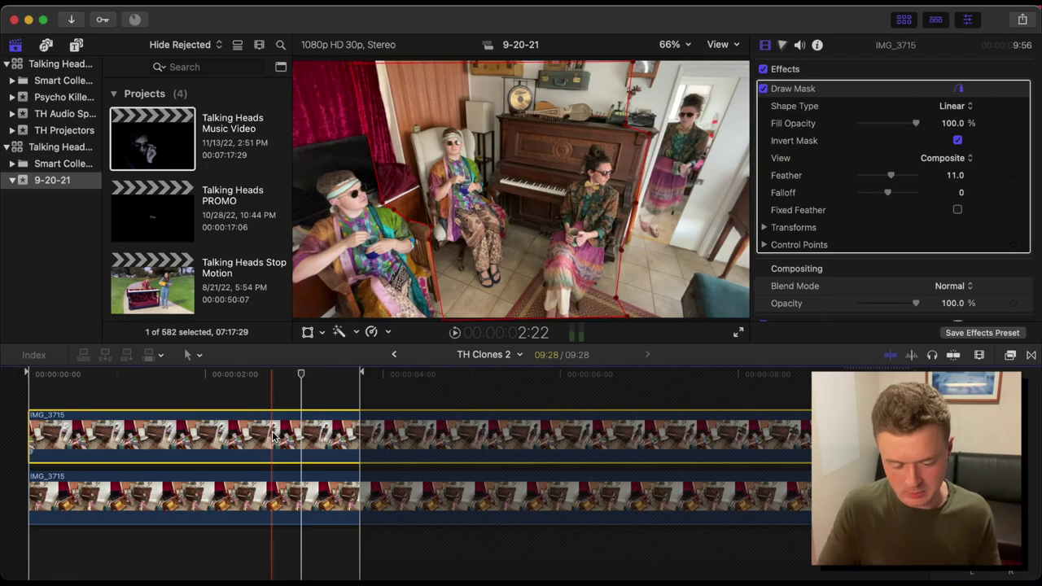
pyautogui.click(393, 360)
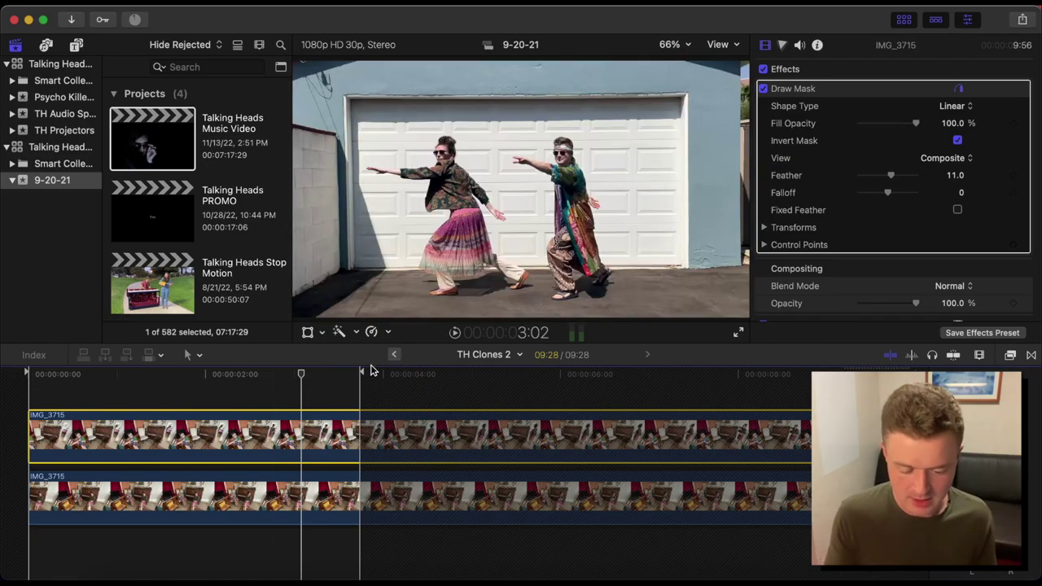
pyautogui.click(391, 357)
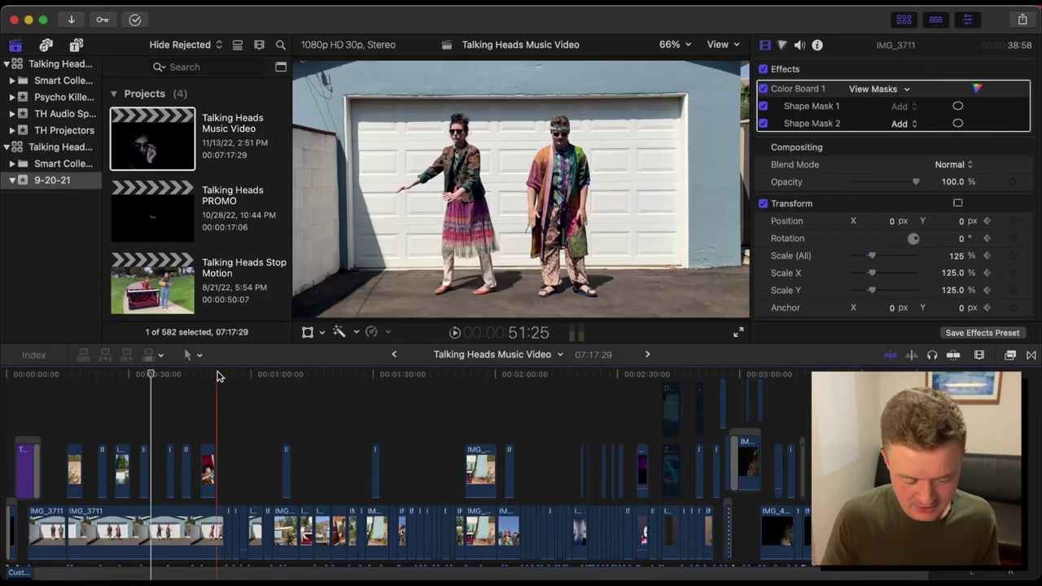
pyautogui.press('space')
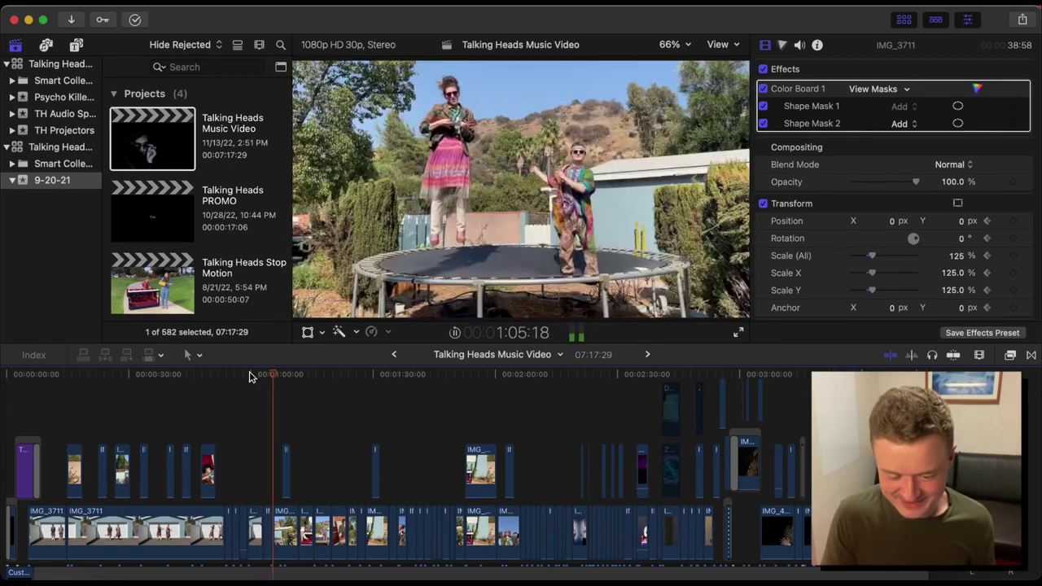
pyautogui.press('space')
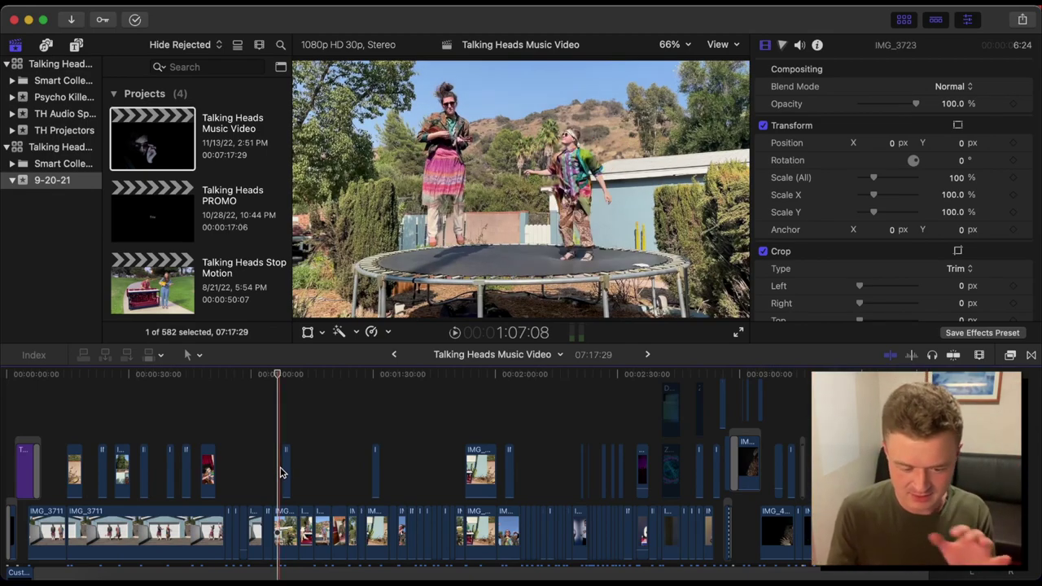
pyautogui.press('space')
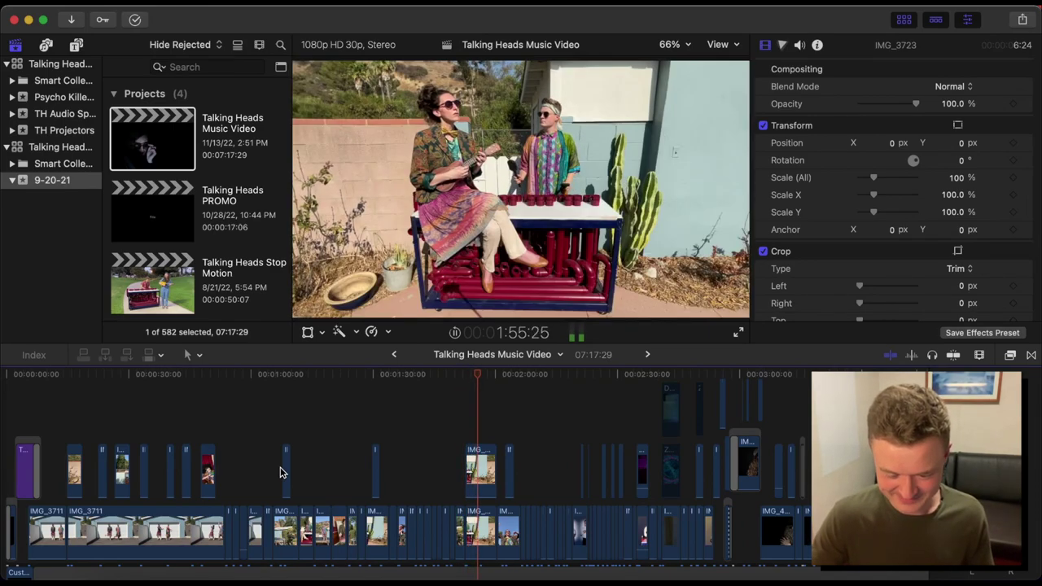
# - Select the masked clone clip IMG_3726 near 1:55 and play it through to 2:12:17
pyautogui.click(482, 478)
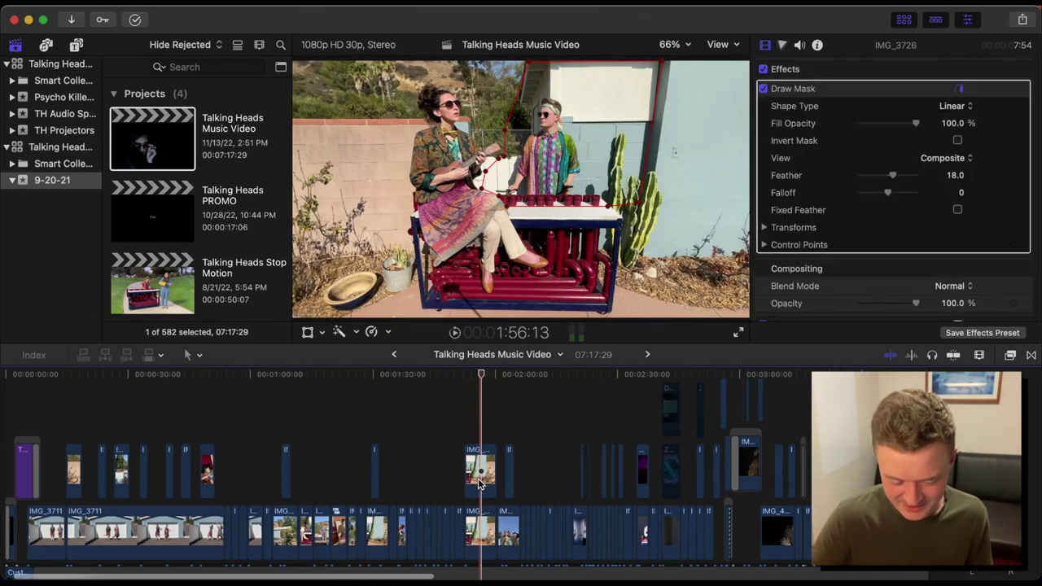
pyautogui.scroll(-2, 480, 482)
pyautogui.click(480, 446)
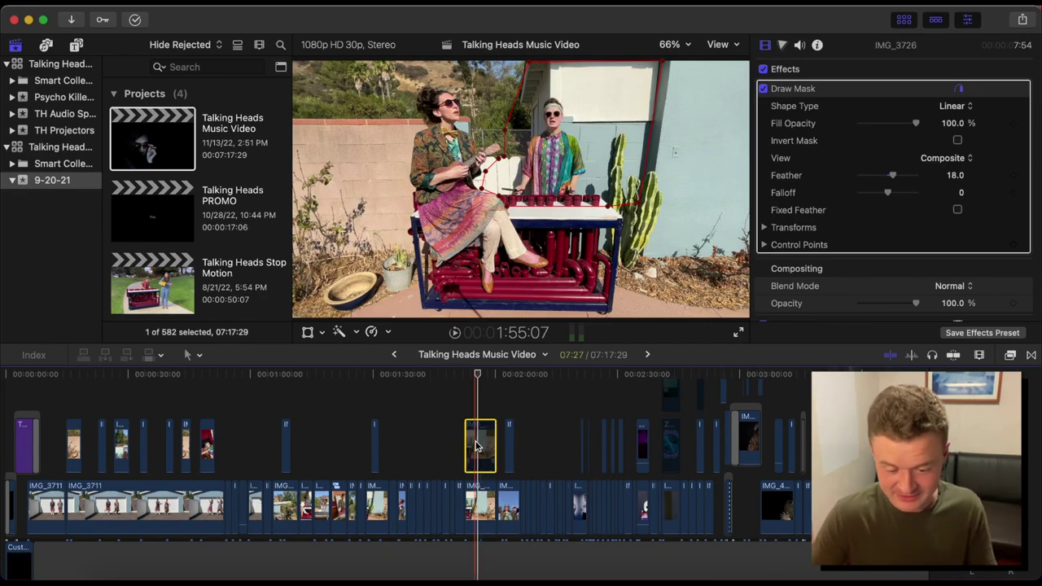
pyautogui.press('space')
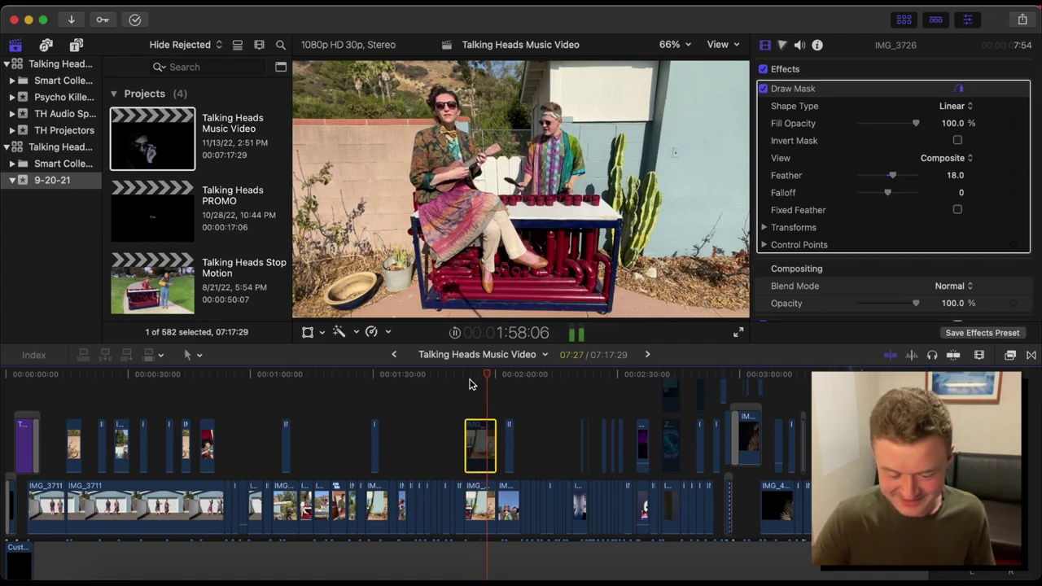
pyautogui.press('space')
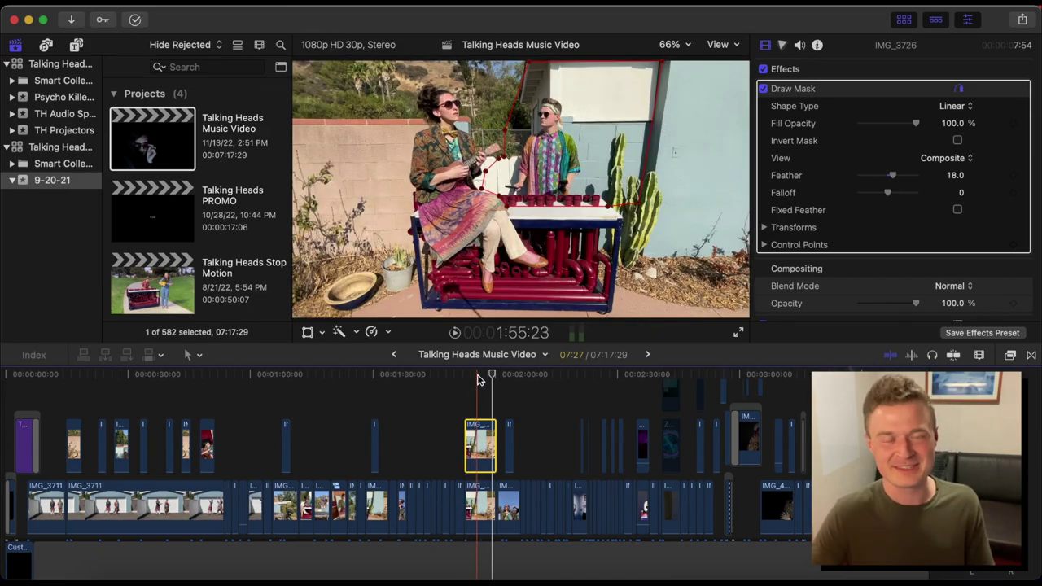
pyautogui.press('space')
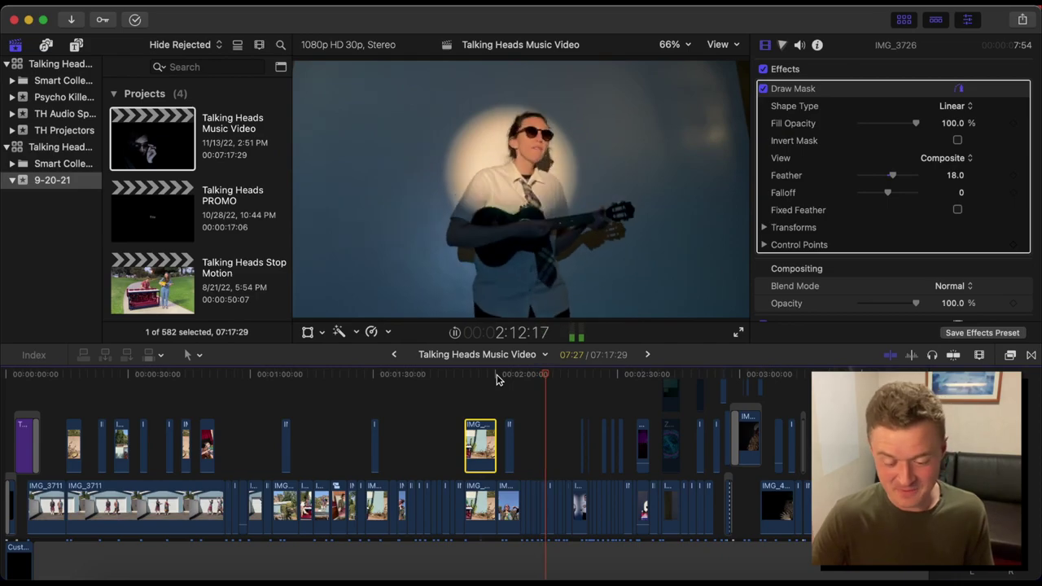
pyautogui.press('space')
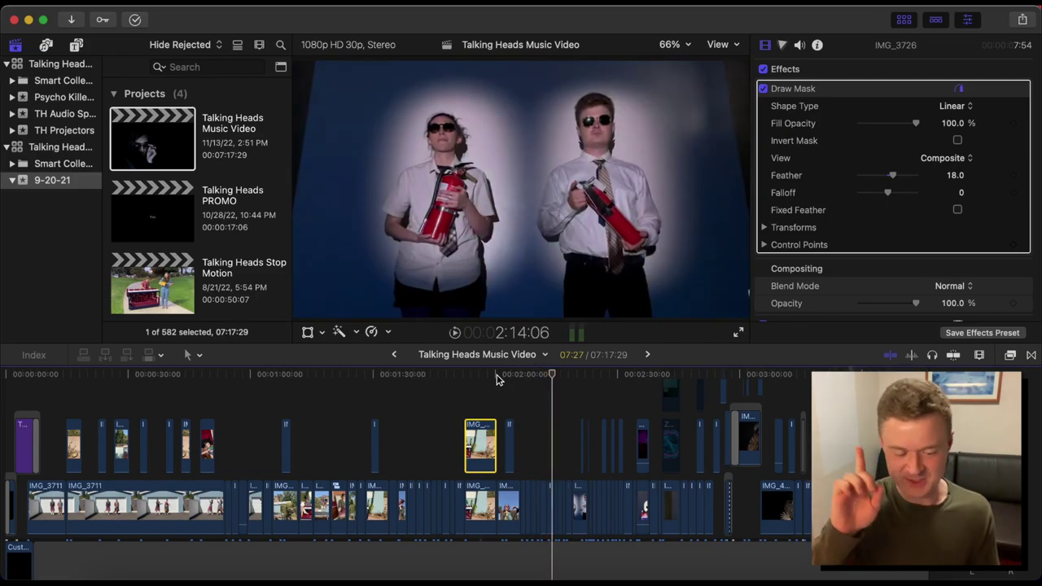
# - Open the Fractals project from the TH Projectors event with the Inspector showing
pyautogui.click(55, 131)
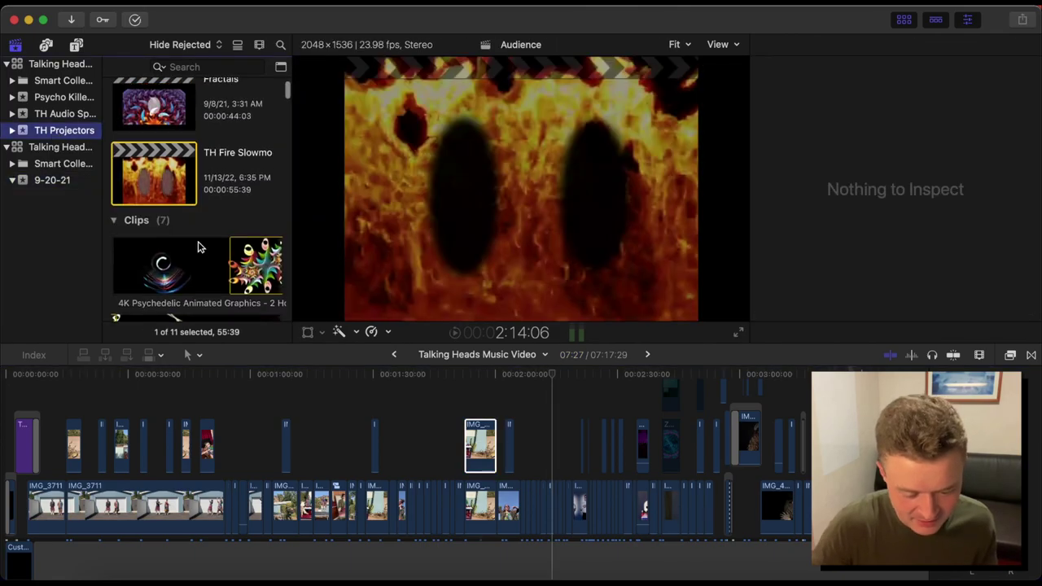
pyautogui.click(151, 109)
pyautogui.doubleClick(152, 109)
pyautogui.press('super+4')
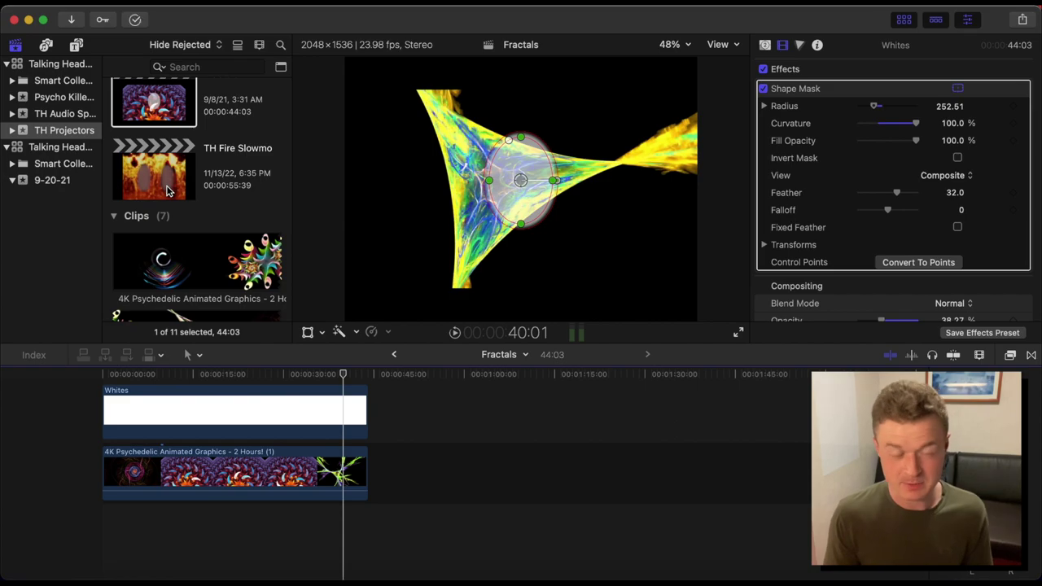
# - Play the TH Fire Slowmo project, then step back through Fractals to the Talking Heads Music Video timeline
pyautogui.doubleClick(165, 189)
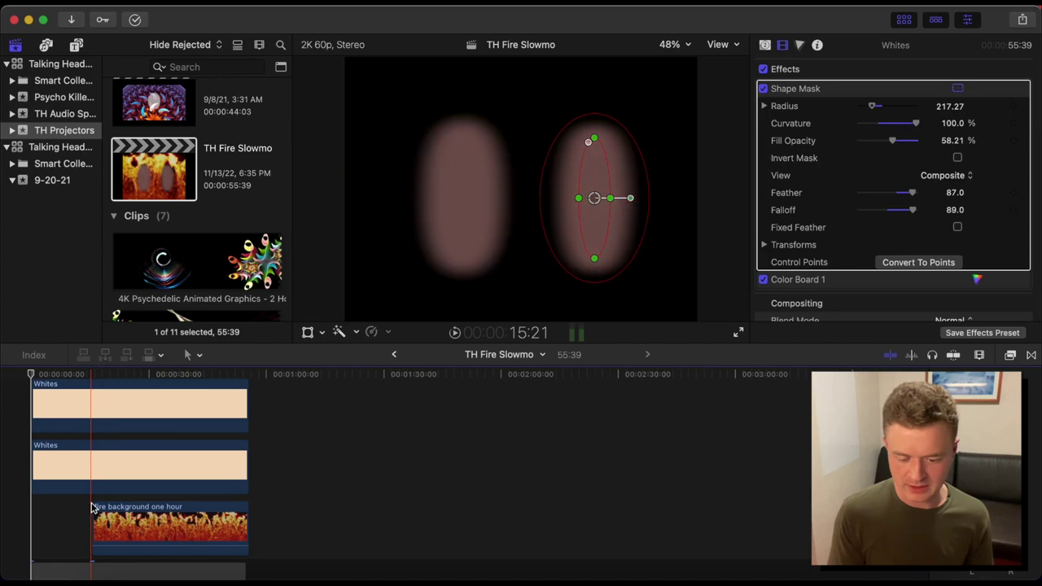
pyautogui.press('space')
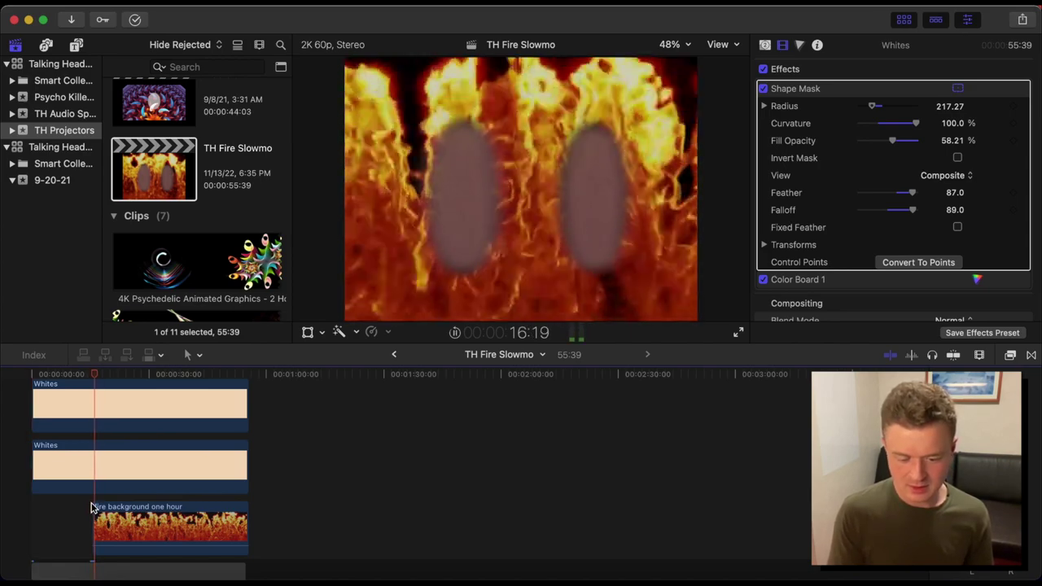
pyautogui.press('space')
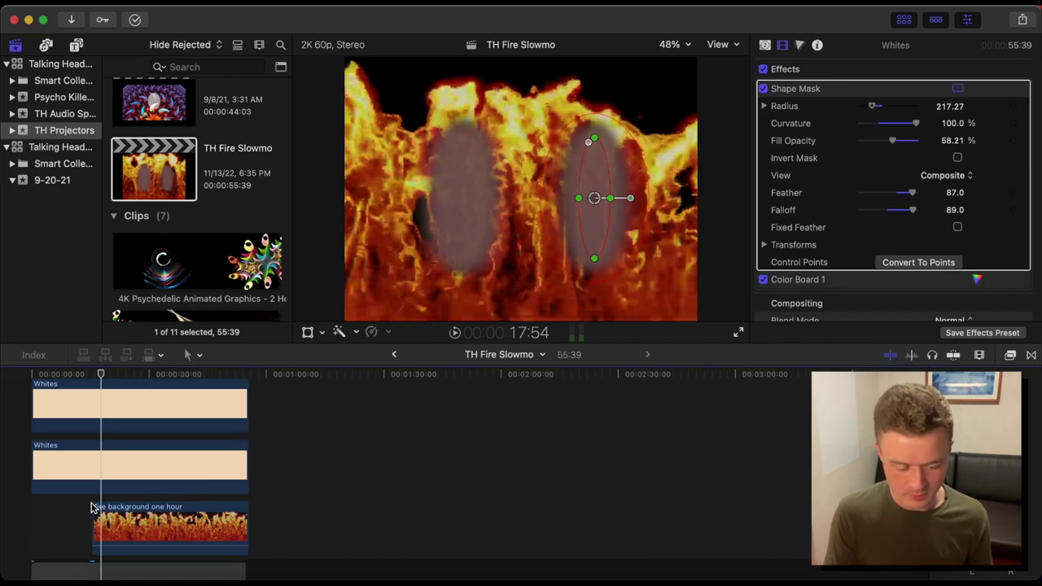
pyautogui.scroll(-4, 133, 443)
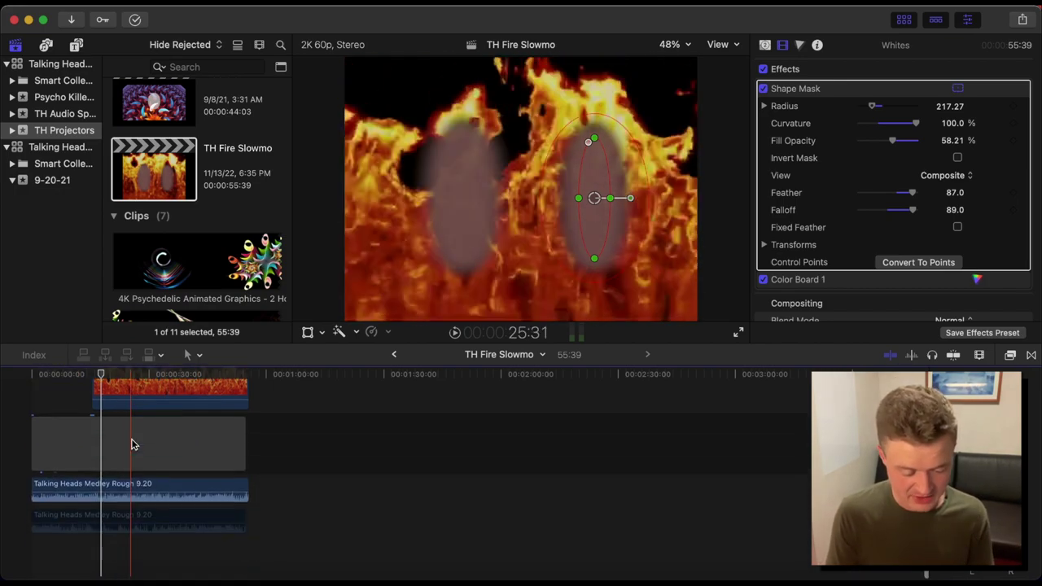
pyautogui.scroll(4, 130, 442)
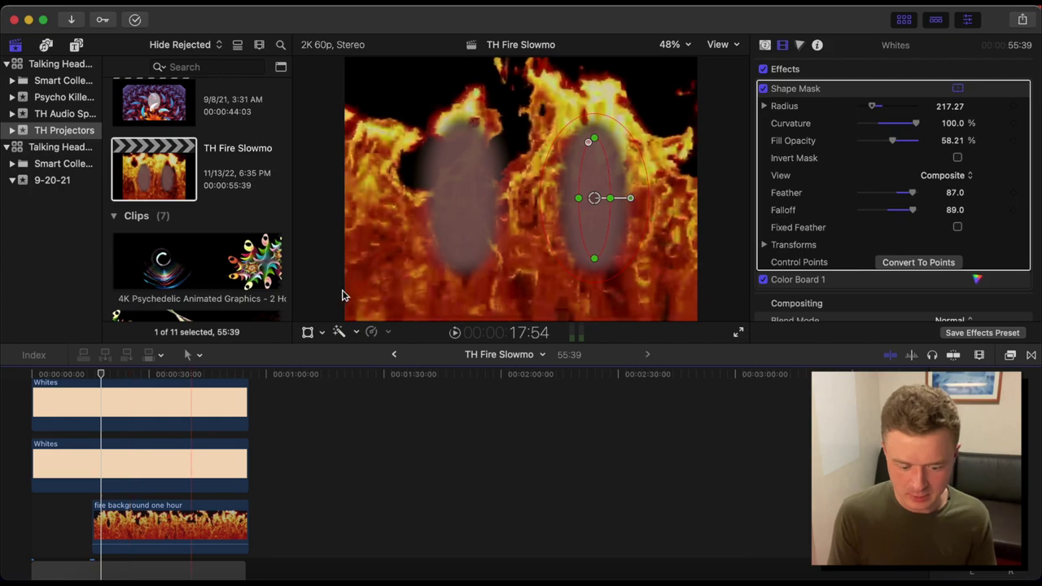
pyautogui.click(394, 354)
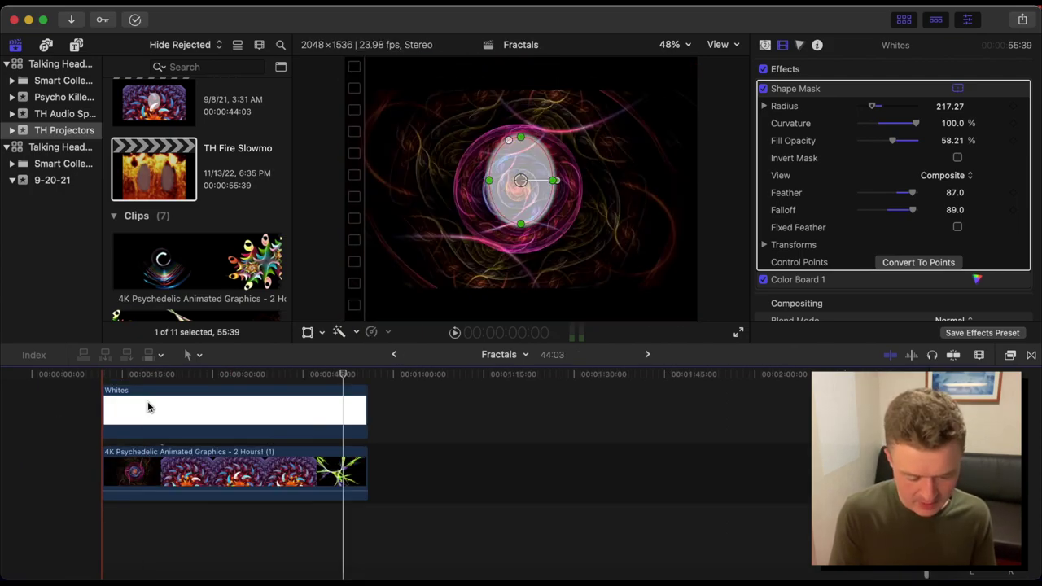
pyautogui.click(394, 357)
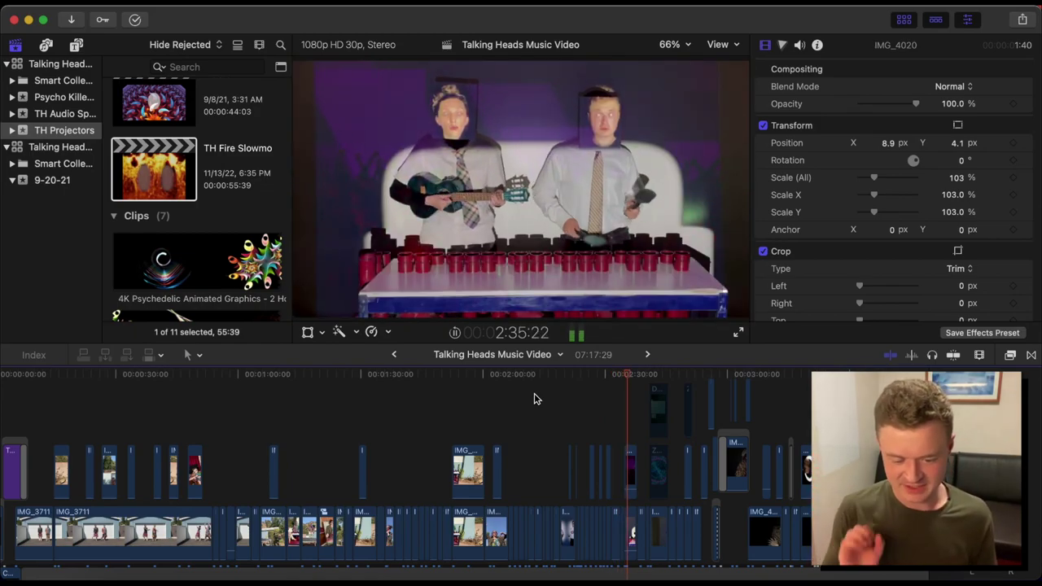
# - Stop playback at 2:36:16 on the Talking Heads Crowd clip over the duo shot
pyautogui.press('space')
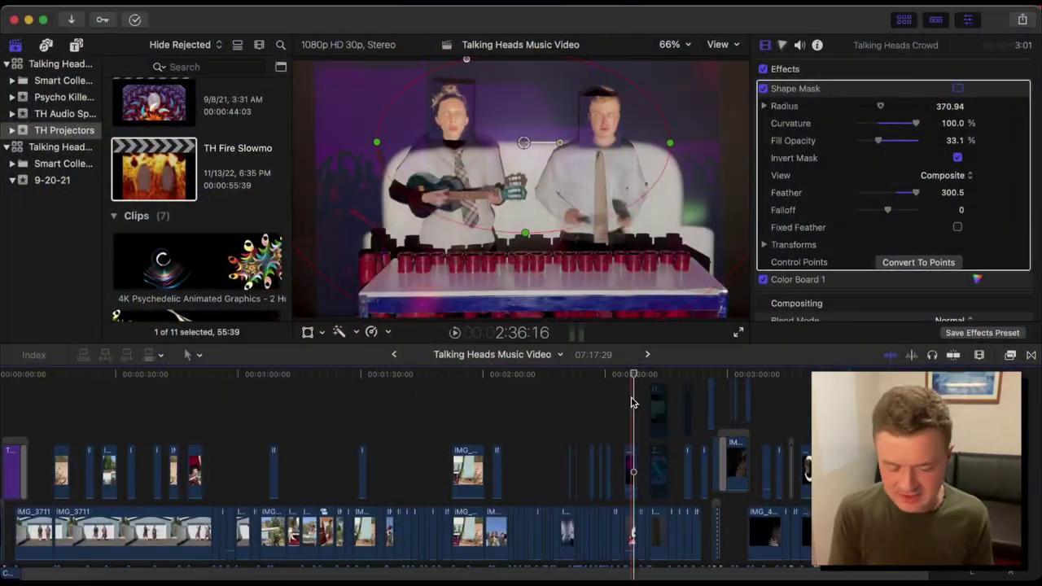
pyautogui.click(765, 90)
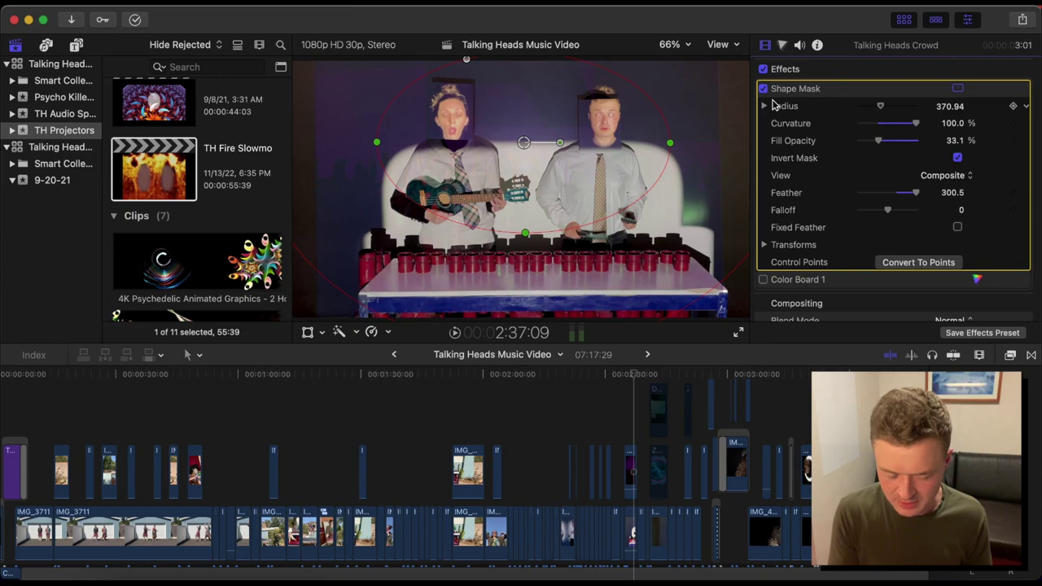
pyautogui.click(763, 89)
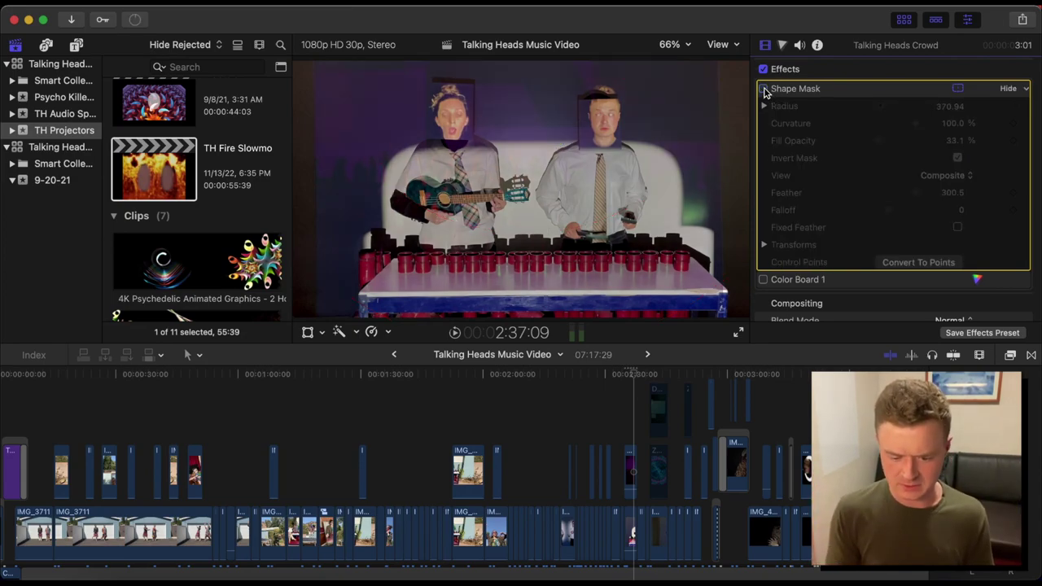
pyautogui.click(763, 88)
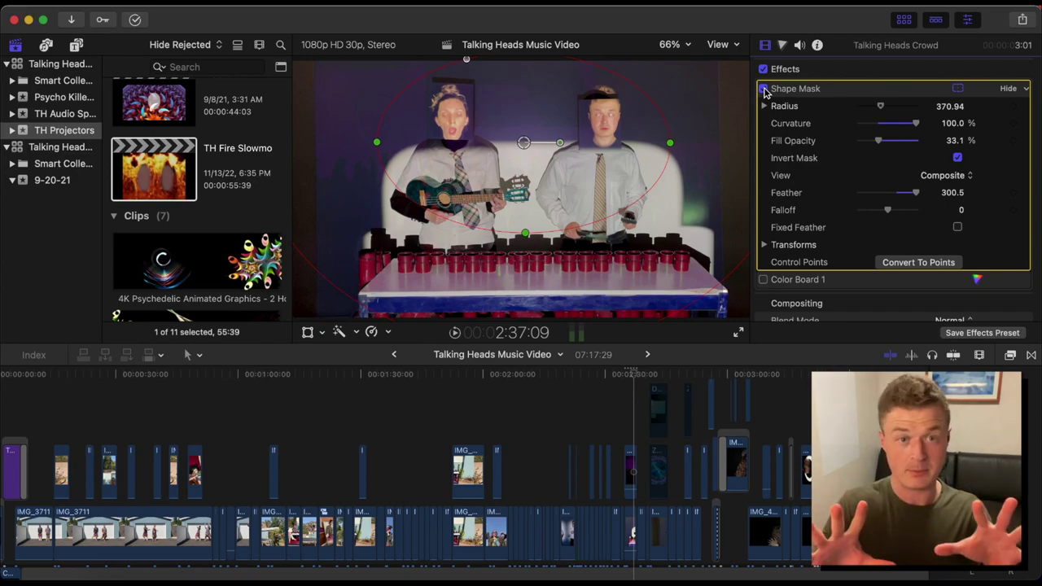
pyautogui.click(762, 280)
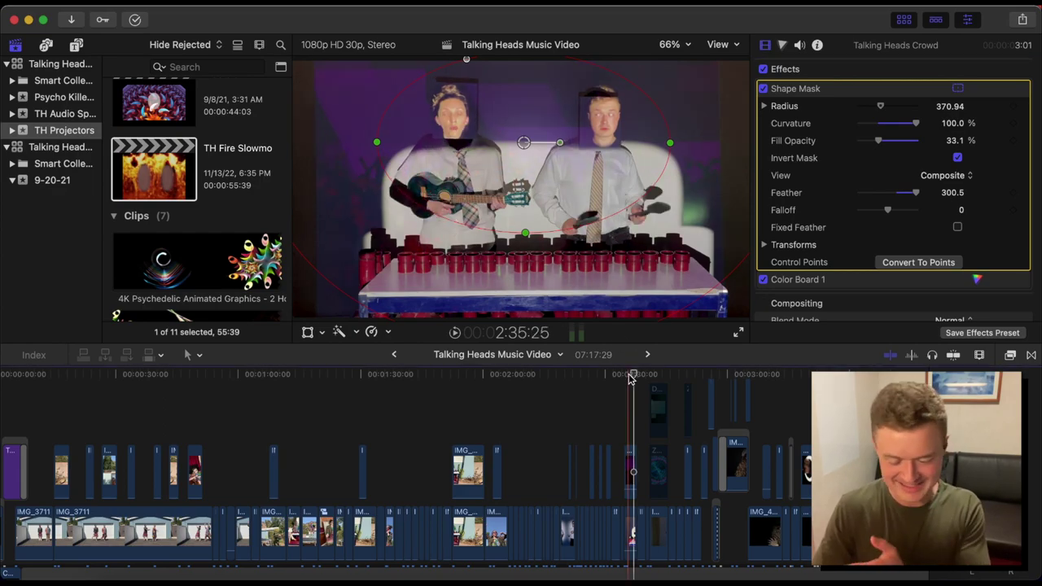
pyautogui.press('super+equal')
pyautogui.press('space')
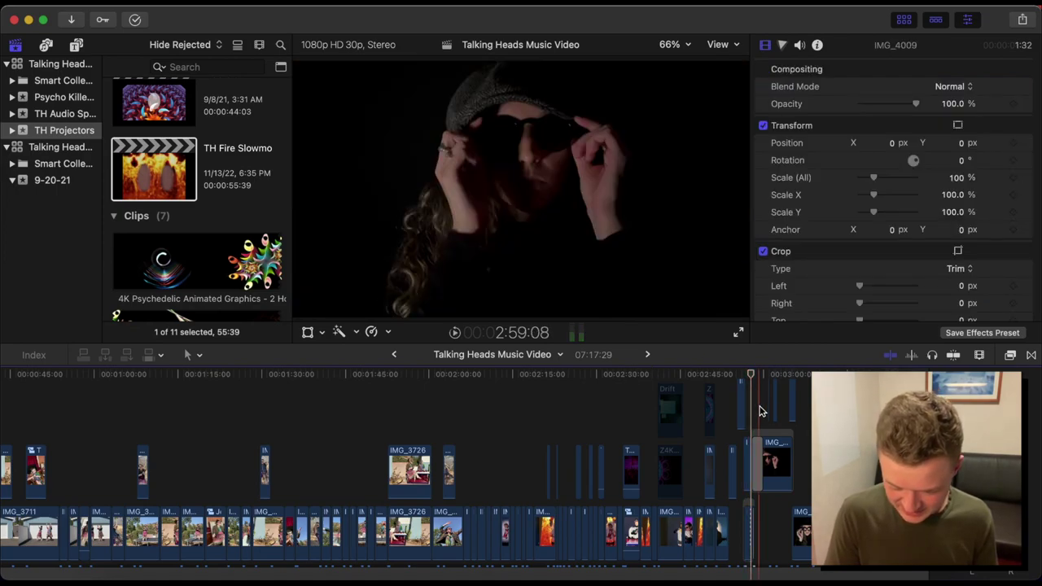
# - Select both connected Drift clips near 2:42 and toggle their enabled state with V
pyautogui.hscroll(2, 671, 390)
pyautogui.click(657, 375)
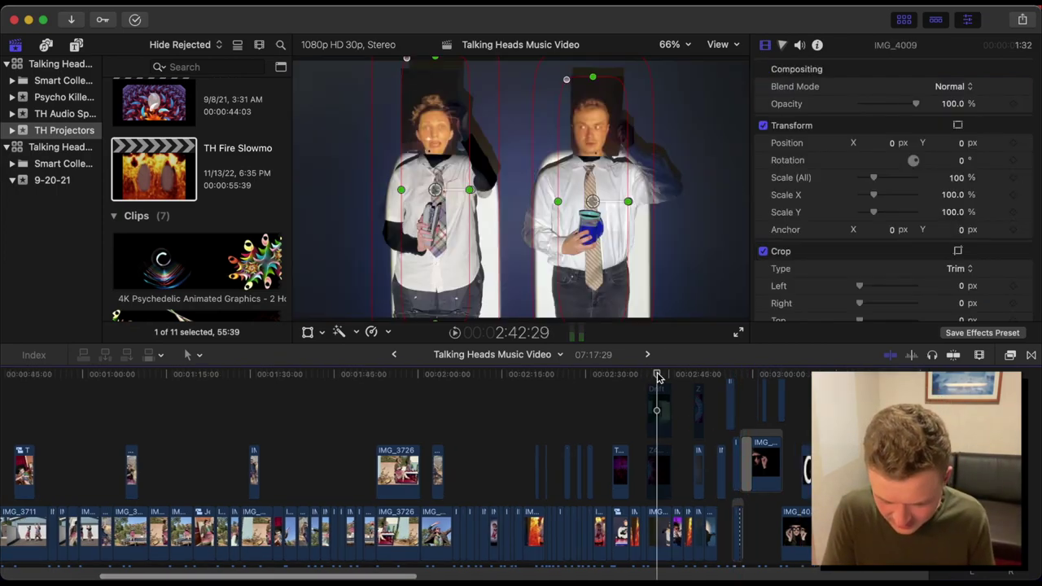
pyautogui.click(657, 415)
pyautogui.scroll(4, 647, 419)
pyautogui.hscroll(1, 647, 419)
pyautogui.scroll(-4, 638, 438)
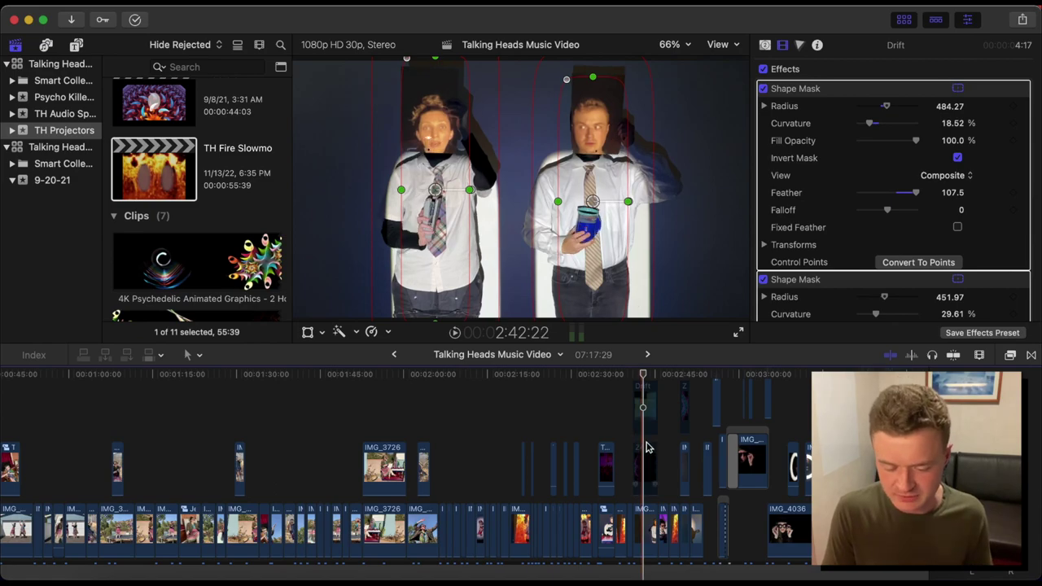
pyautogui.click(643, 423)
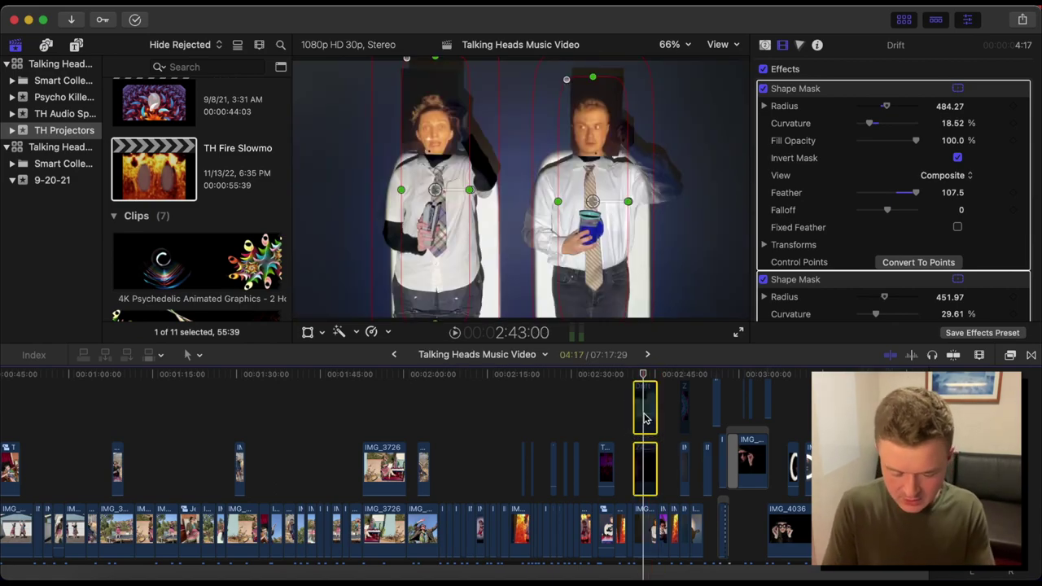
pyautogui.press('v')
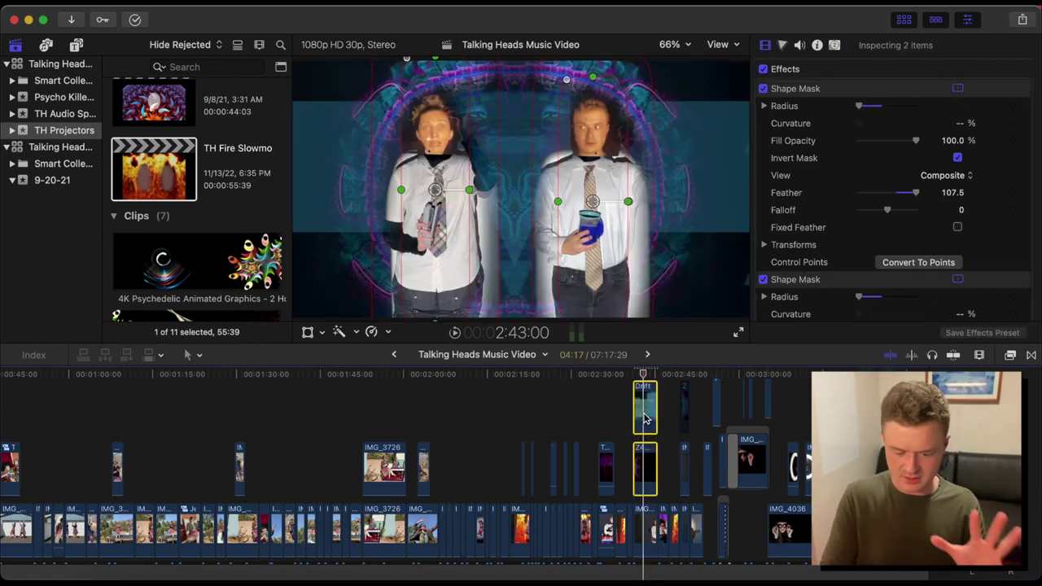
# - Play the two-singers section from 2:40:24 and park the playhead at 2:43:08
pyautogui.click(632, 374)
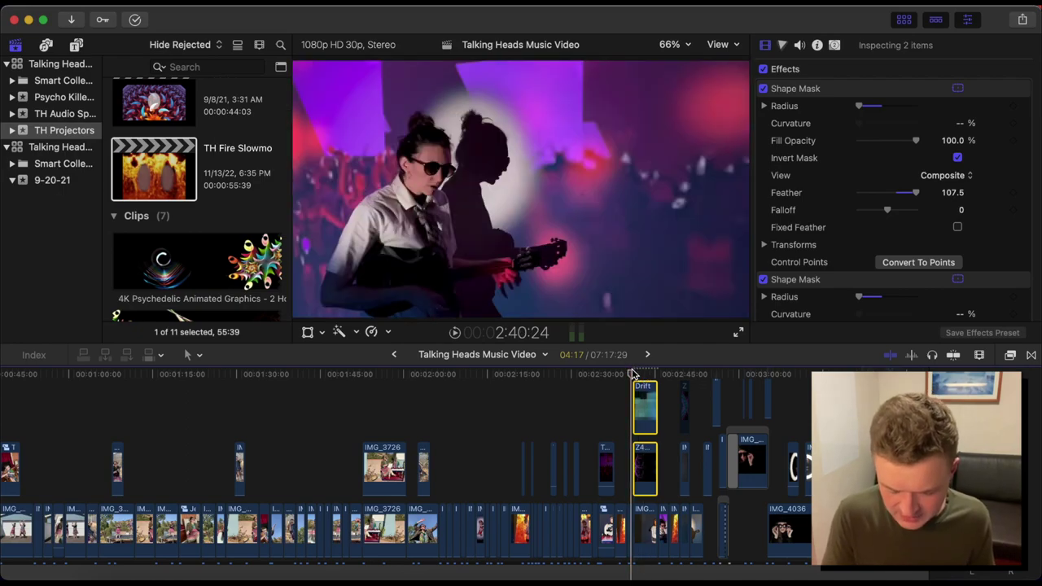
pyautogui.press('space')
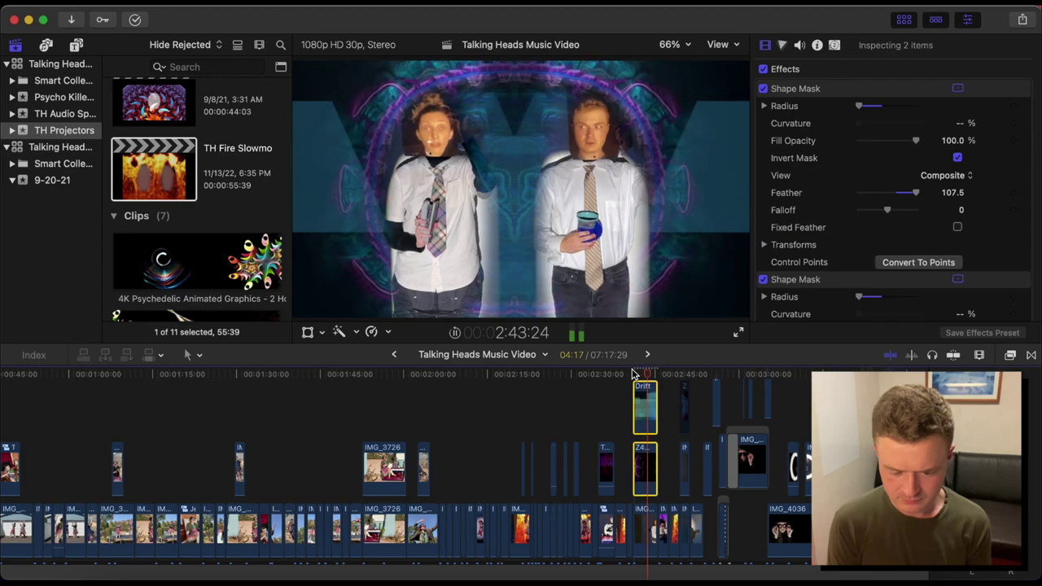
pyautogui.press('space')
pyautogui.click(645, 373)
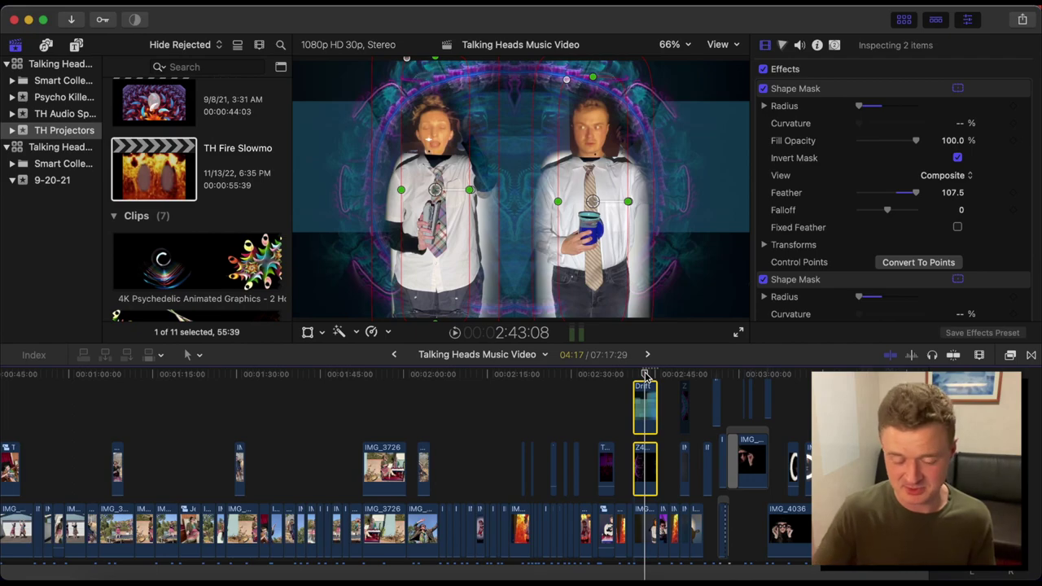
# - Disable the Drift background and switch off the shape-mask effects on the stacked singer clips
pyautogui.press('v')
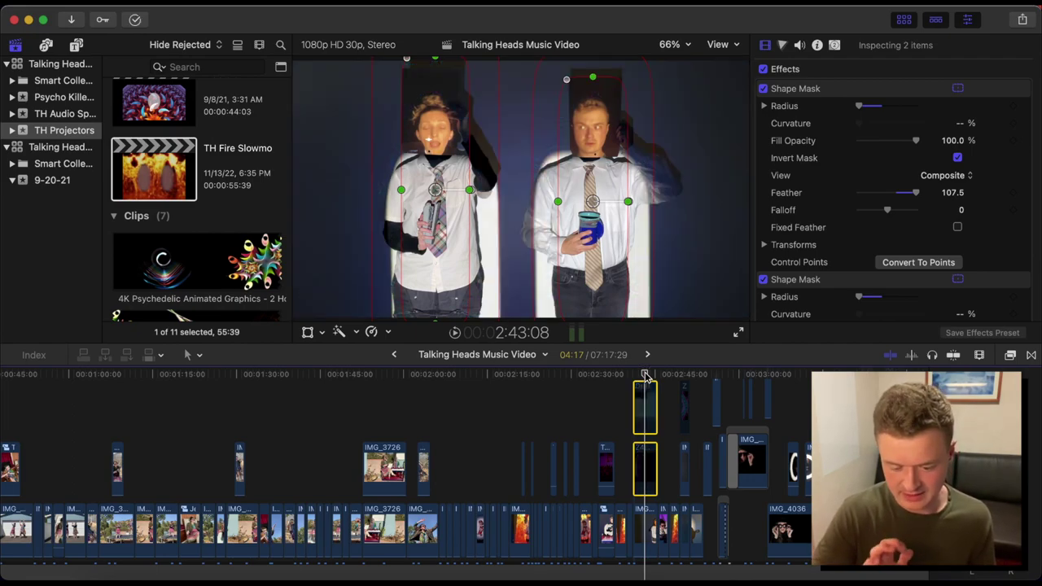
pyautogui.hscroll(3, 644, 375)
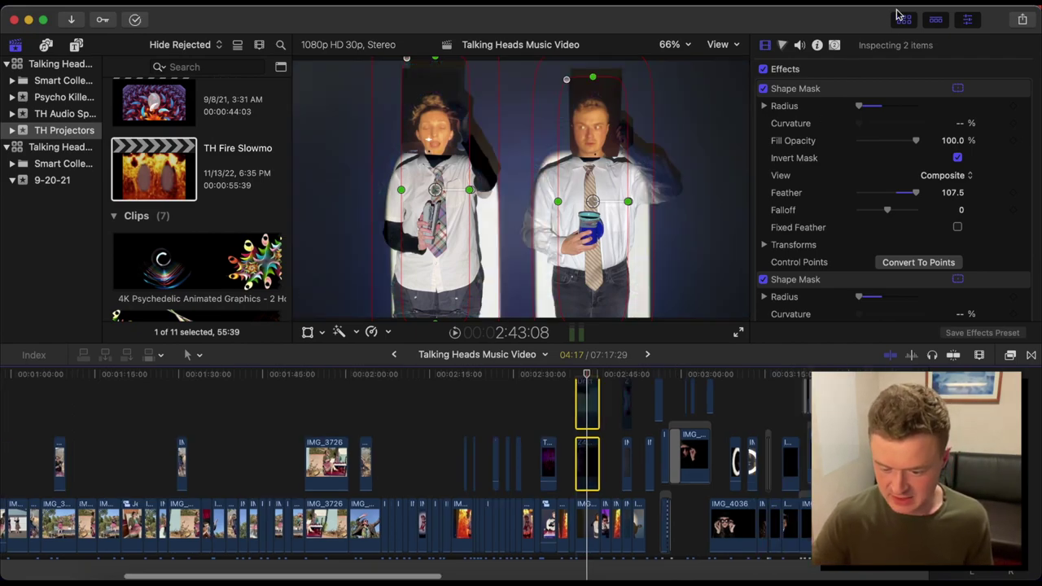
pyautogui.click(844, 89)
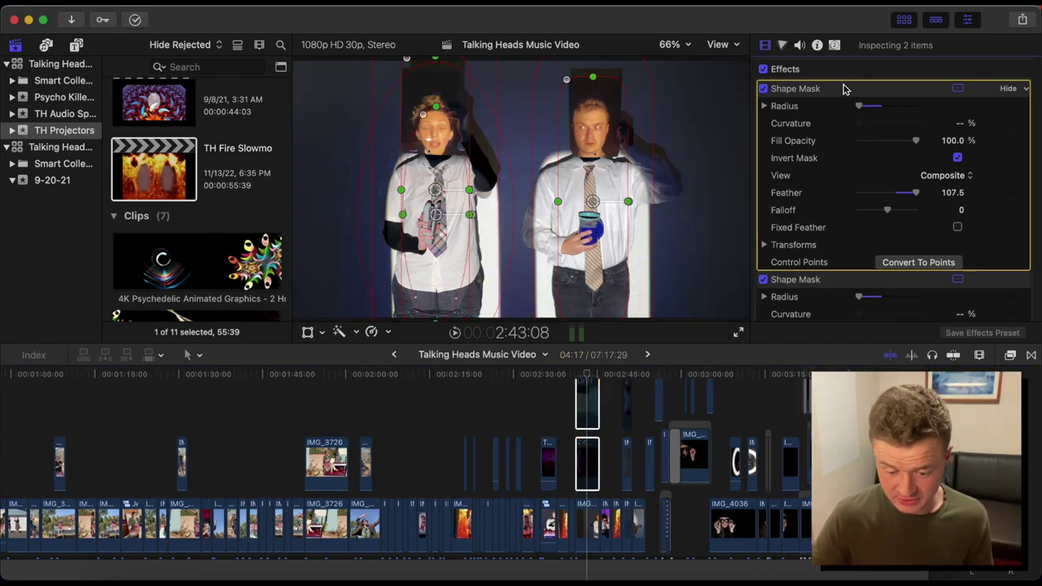
pyautogui.click(763, 69)
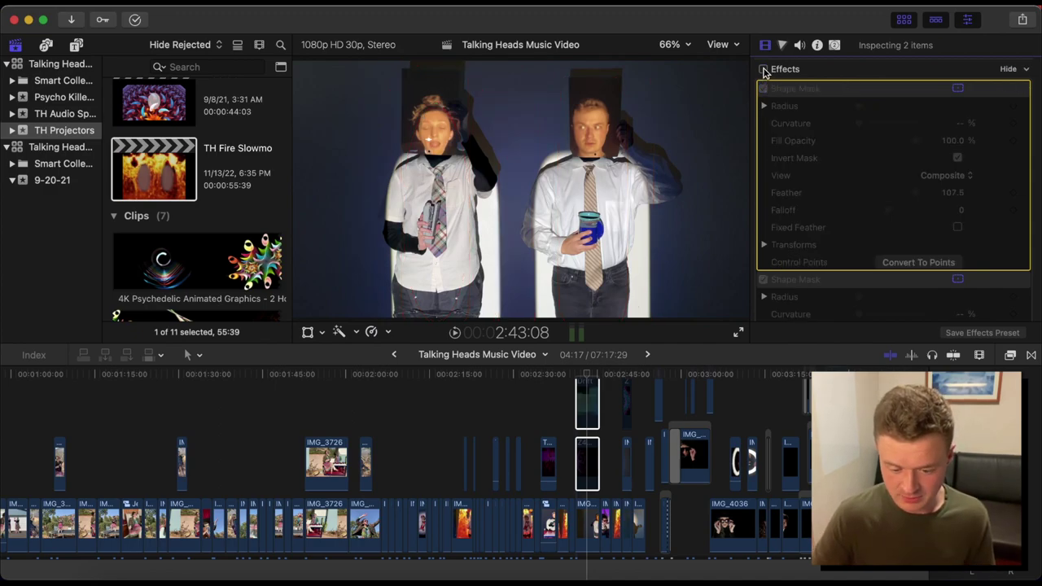
# - Toggle IMG_4009's colour effects off and back on to compare
pyautogui.press('c')
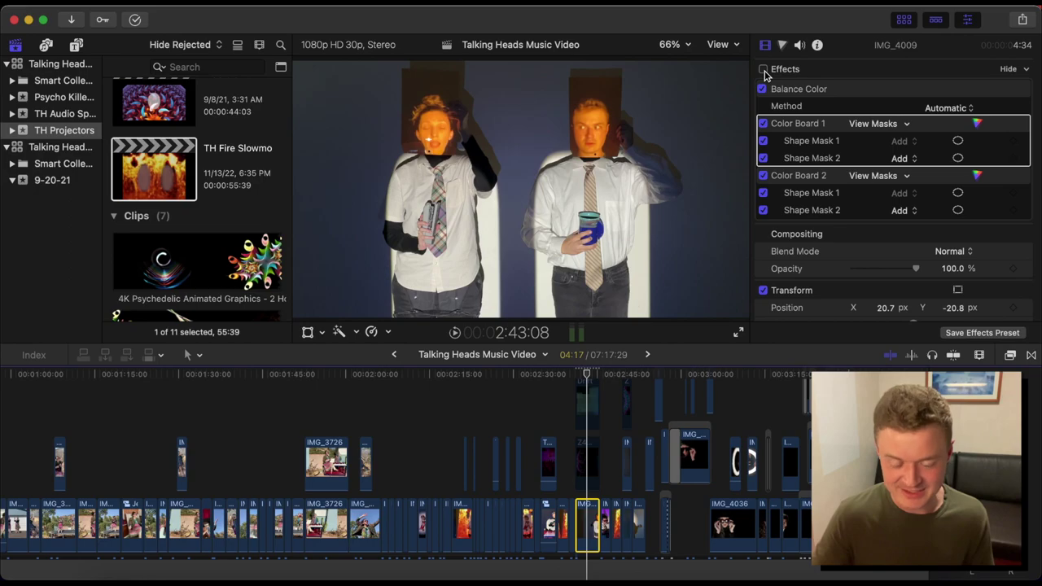
pyautogui.click(763, 69)
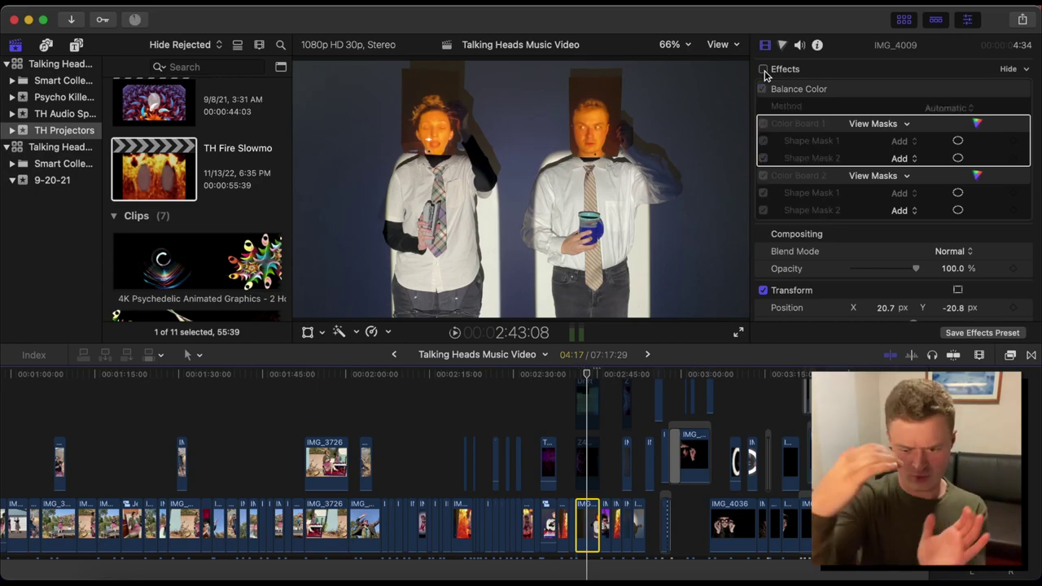
pyautogui.click(763, 70)
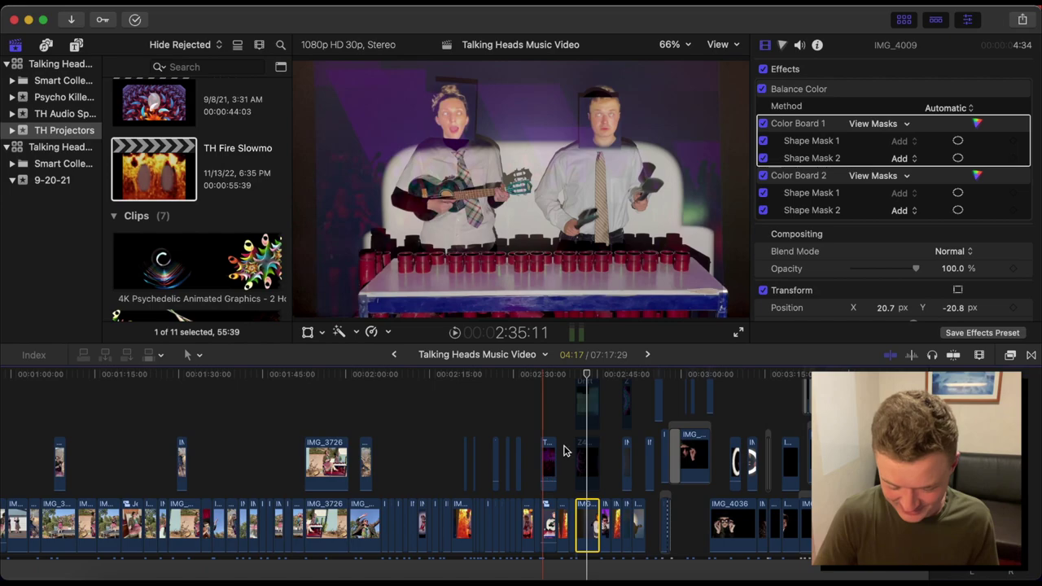
# - Jump to the fire-extinguisher shot at 2:56:12, select the IMG_4022 clip, and play
pyautogui.hscroll(3, 598, 378)
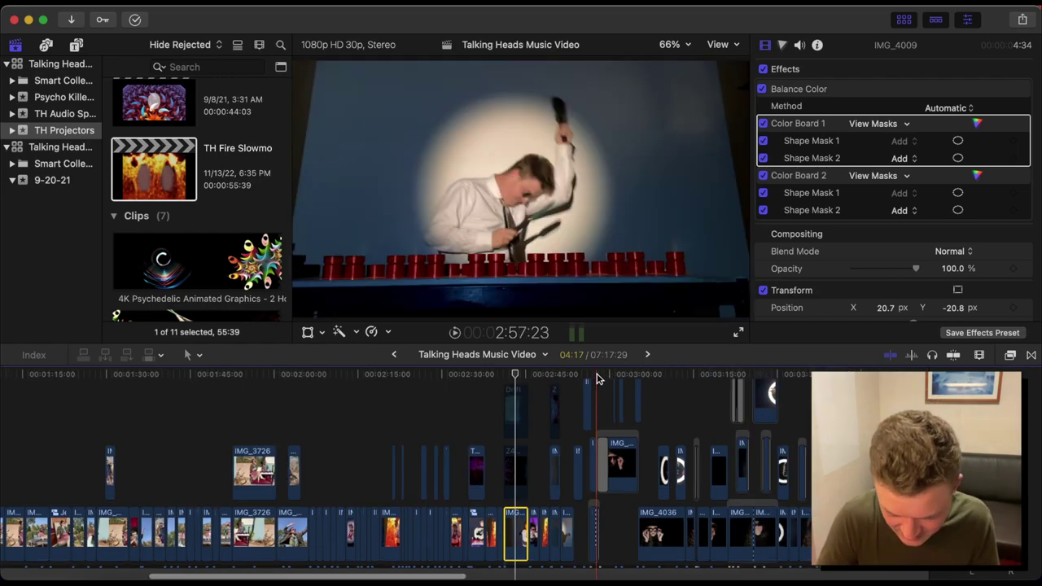
pyautogui.scroll(1, 597, 379)
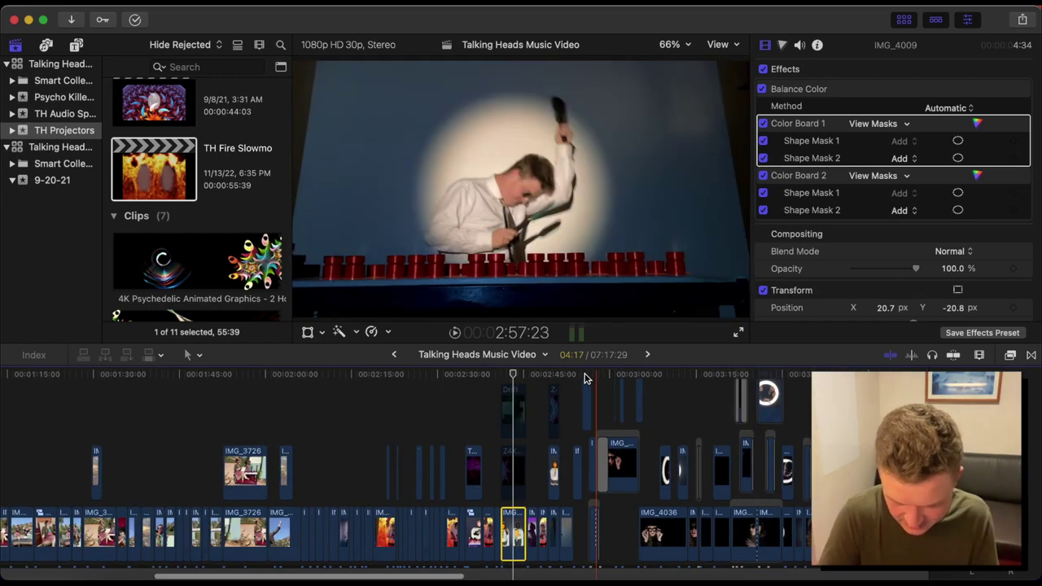
pyautogui.scroll(2, 584, 379)
pyautogui.click(584, 379)
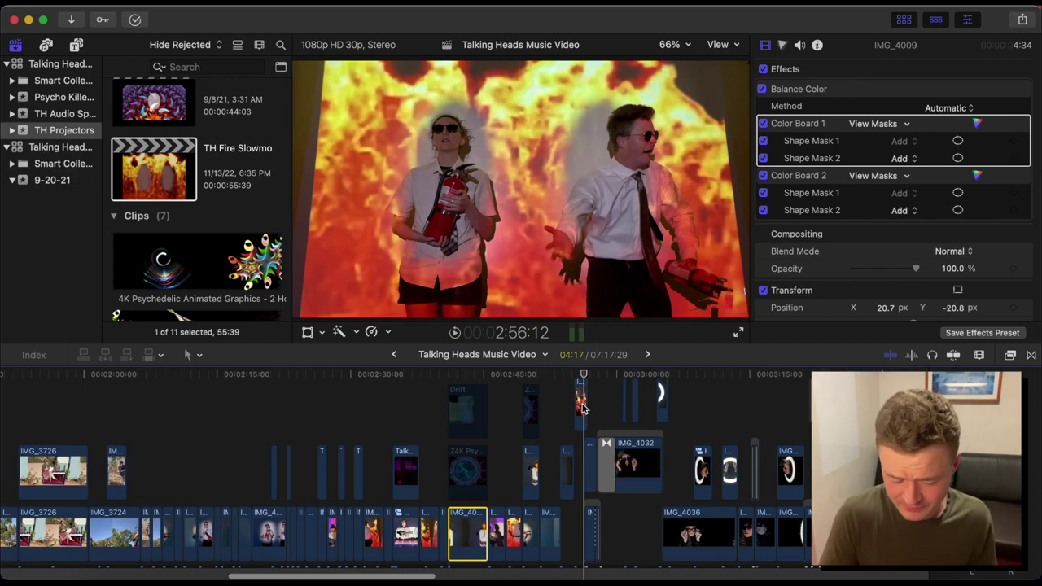
pyautogui.click(583, 407)
pyautogui.scroll(2, 602, 386)
pyautogui.press('super+v')
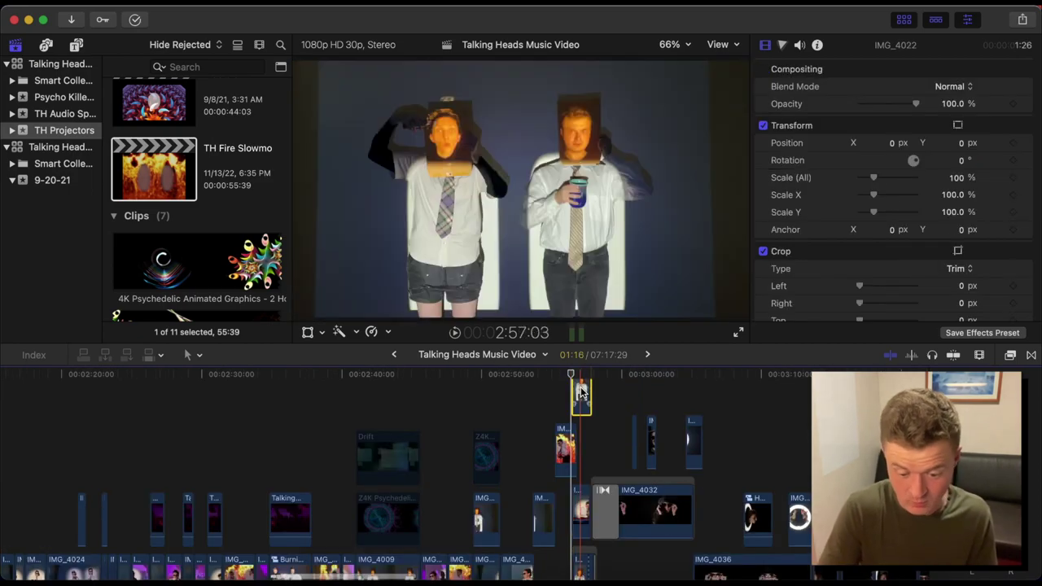
pyautogui.press('space')
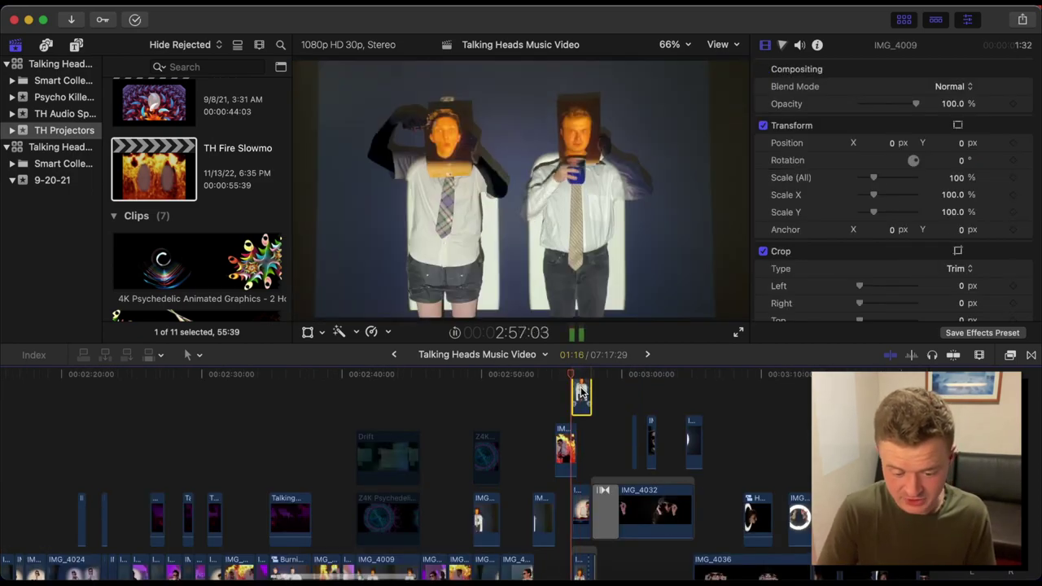
# - Rewind to 2:57:06, select the lower masked-heads clip, and play to the sunglasses shot
pyautogui.click(582, 376)
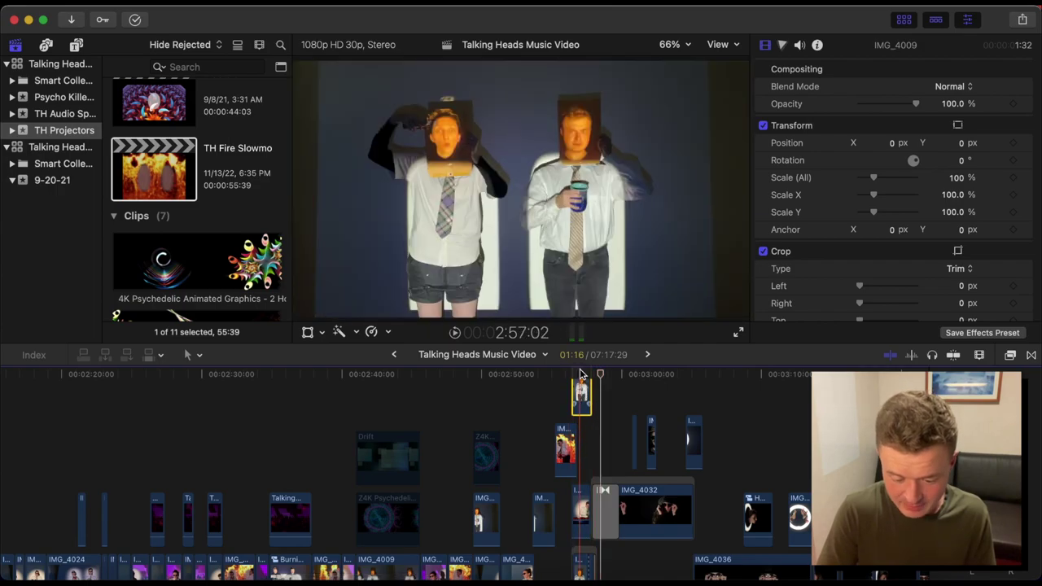
pyautogui.press('space')
pyautogui.press('space')
pyautogui.click(574, 498)
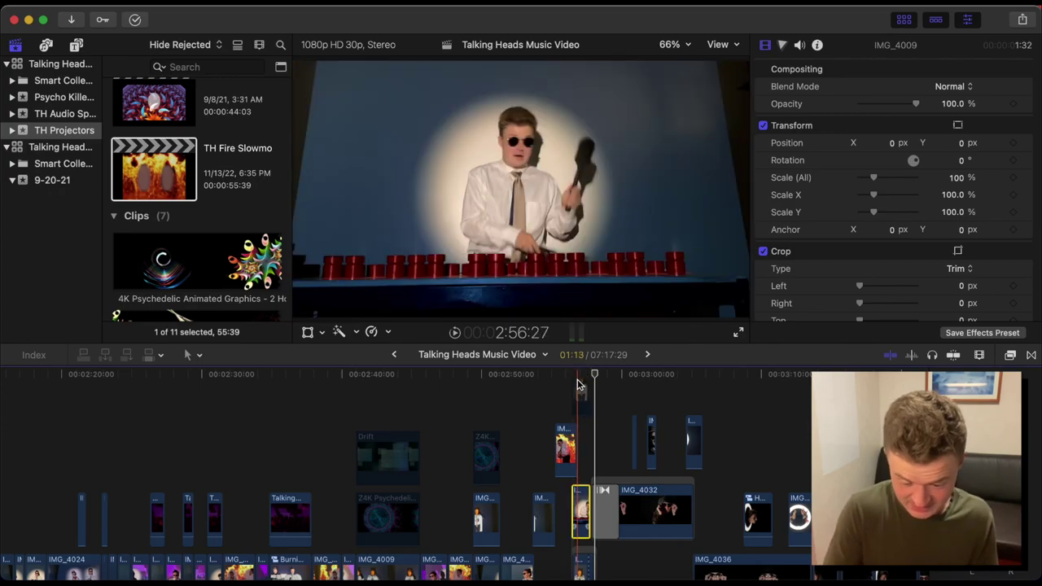
pyautogui.press('space')
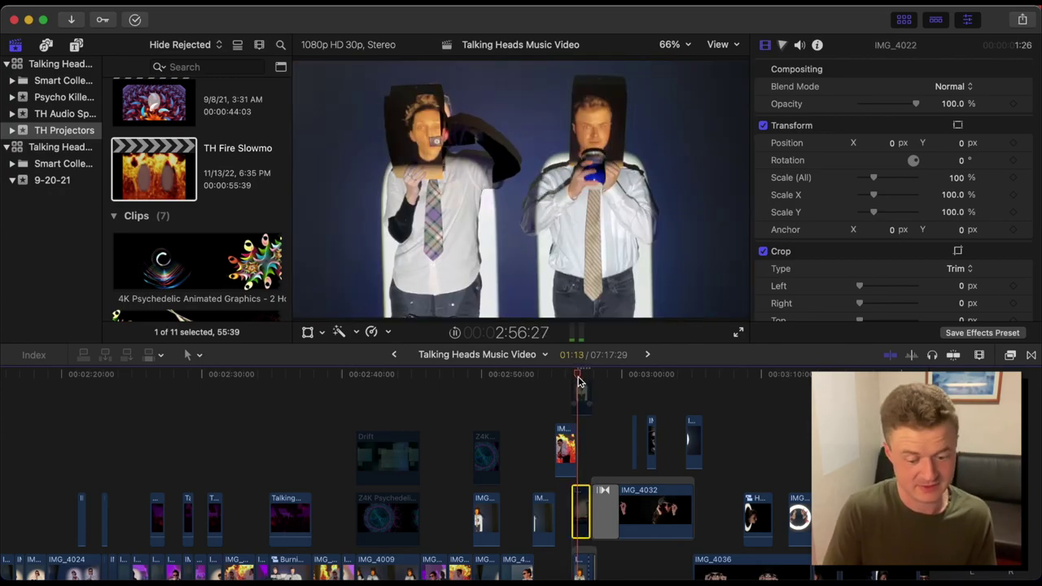
pyautogui.press('space')
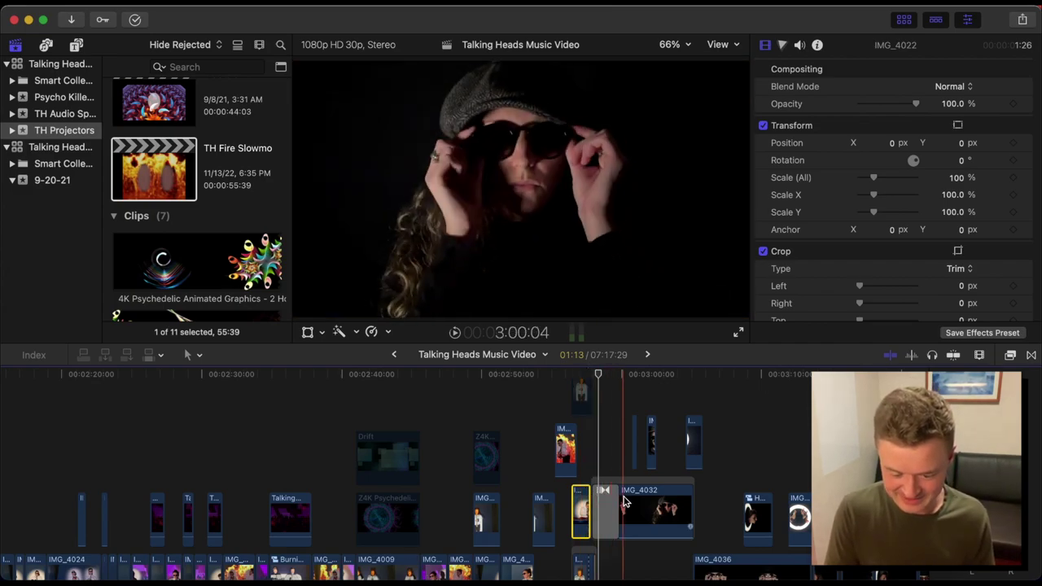
pyautogui.hscroll(5, 623, 502)
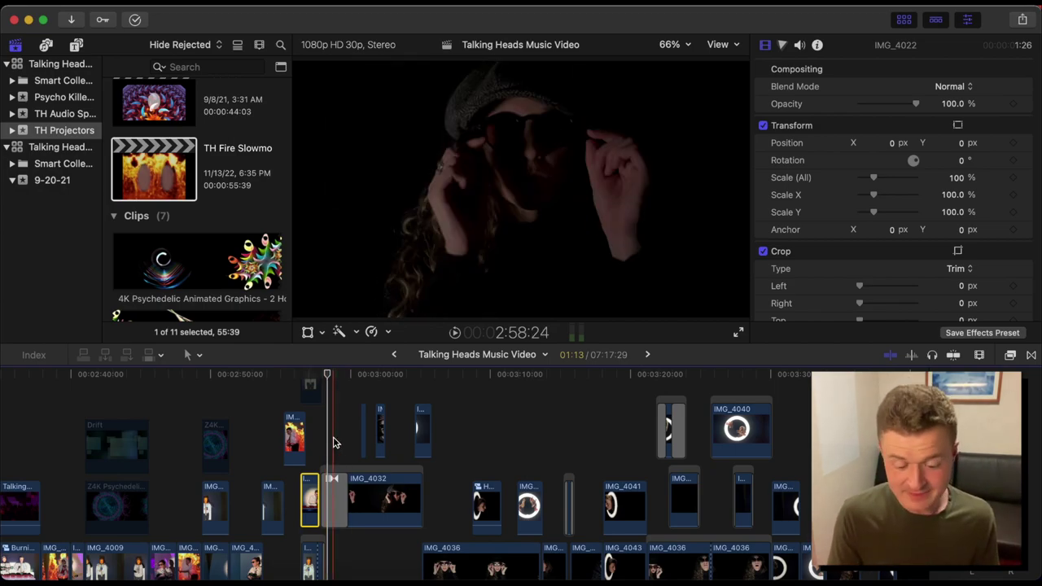
# - Play from 2:59:16 and stop at 3:05:02 on the glass-block ring-light shot
pyautogui.hscroll(2, 367, 443)
pyautogui.hscroll(5, 366, 443)
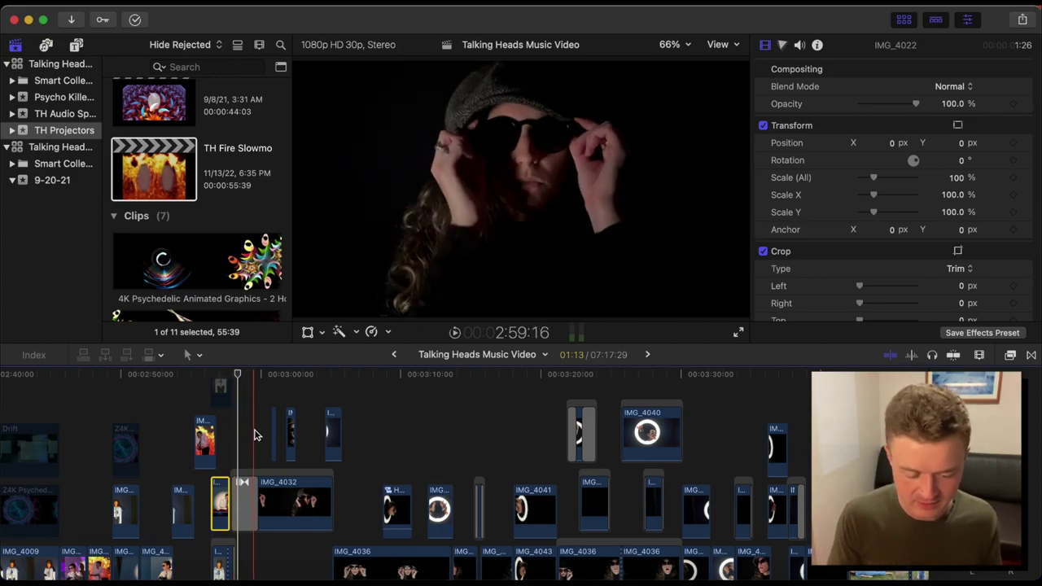
pyautogui.press('space')
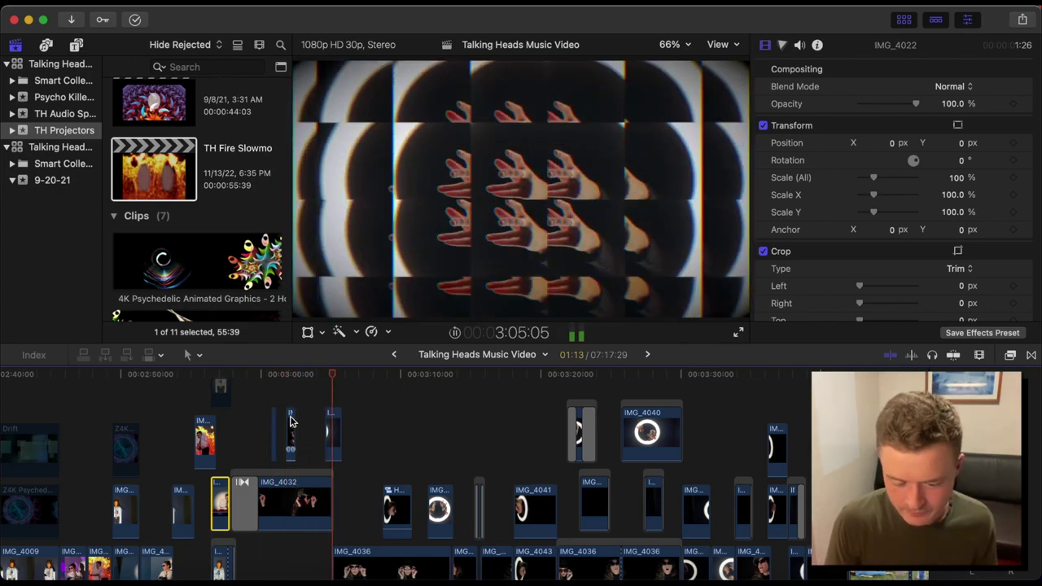
pyautogui.press('space')
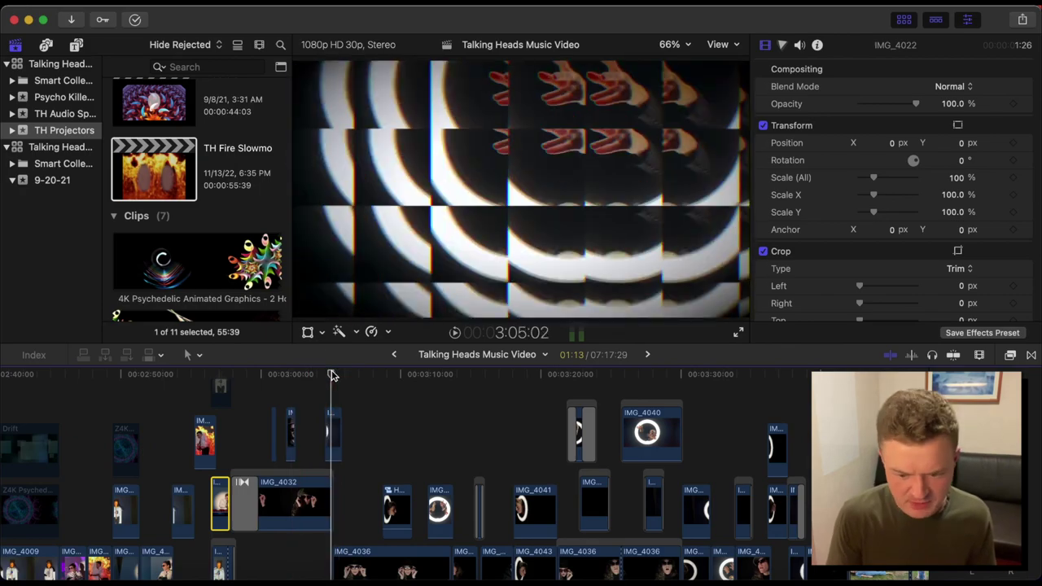
# - Select IMG_4039 and toggle its Glass Block effect off and back on
pyautogui.click(332, 432)
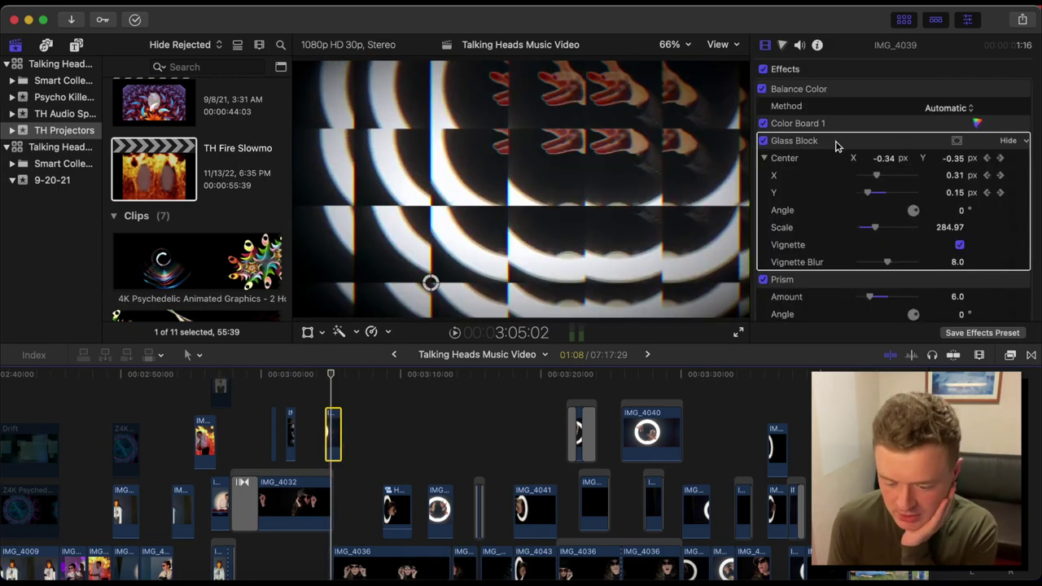
pyautogui.click(763, 141)
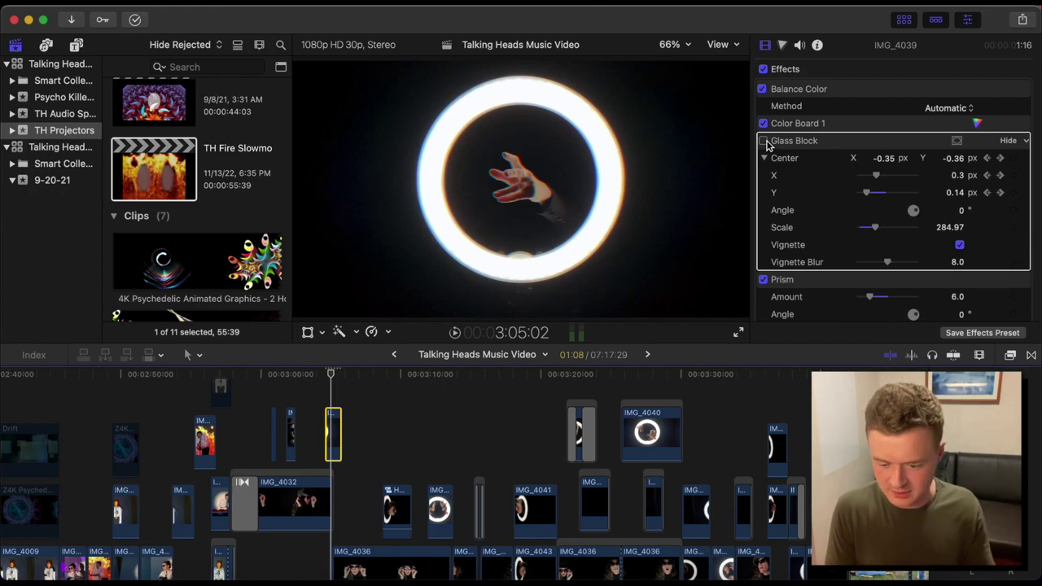
pyautogui.click(764, 142)
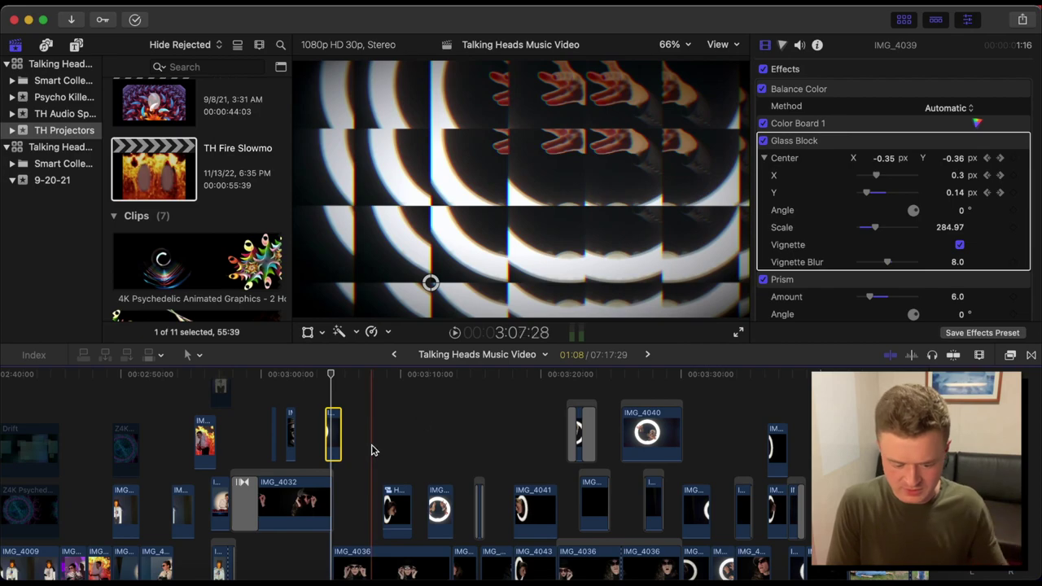
# - Raise the Prism amount to about 40, then set it back to 6.0
pyautogui.click(804, 291)
pyautogui.scroll(-3, 810, 289)
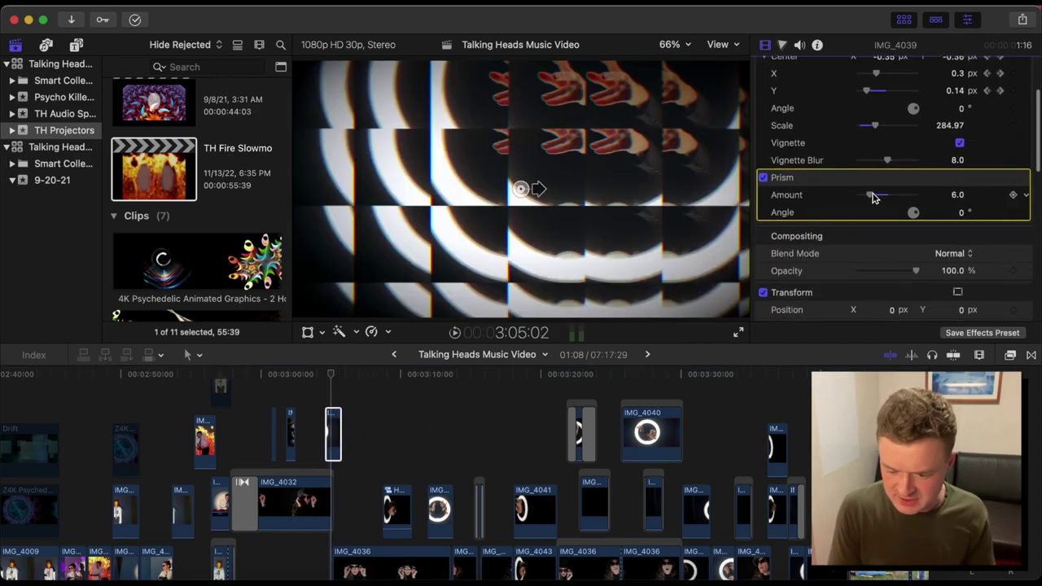
pyautogui.moveTo(873, 197); pyautogui.dragTo(948, 196)
pyautogui.click(951, 196)
pyautogui.write('6')
pyautogui.press('Return')
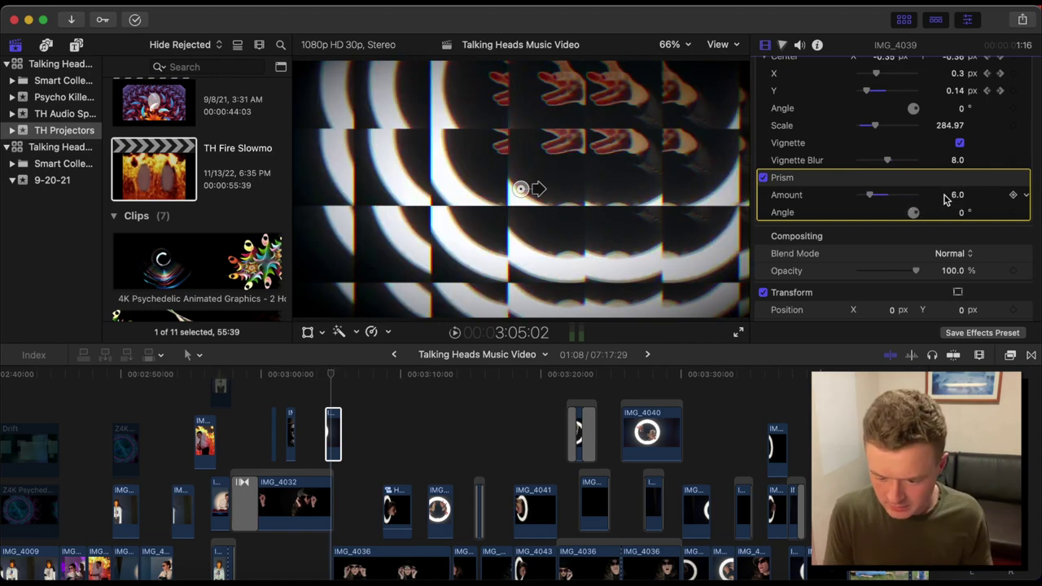
# - Select the Color Board 1 effect and play the clip briefly
pyautogui.scroll(3, 832, 195)
pyautogui.click(852, 124)
pyautogui.press('space')
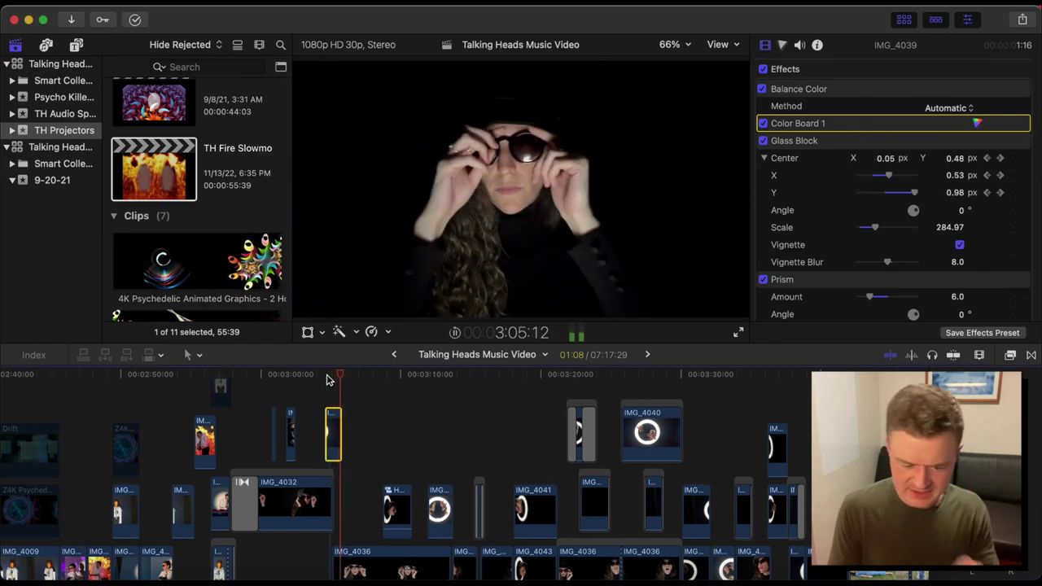
pyautogui.hscroll(5, 365, 468)
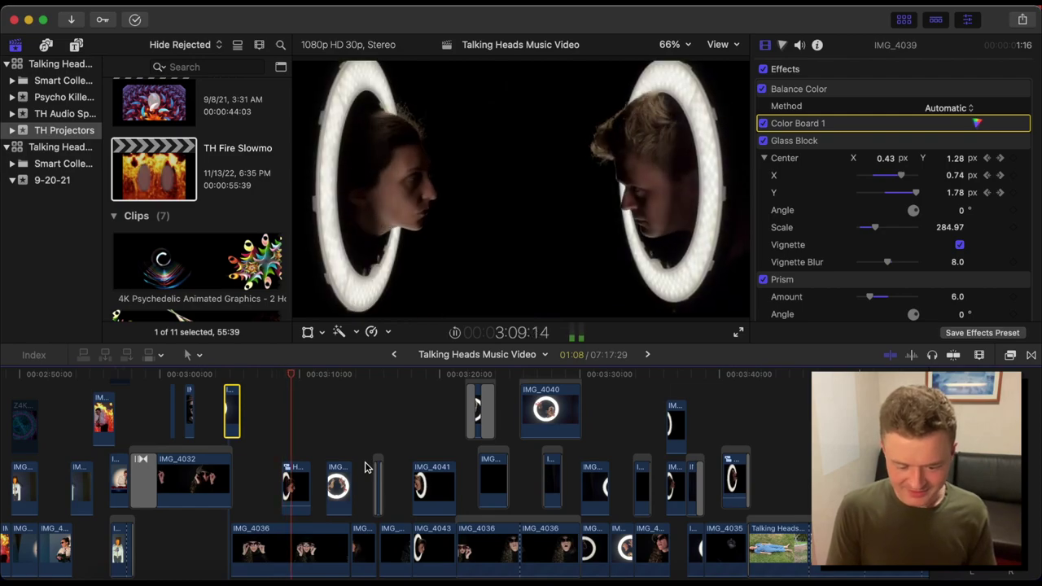
pyautogui.press('space')
pyautogui.doubleClick(298, 482)
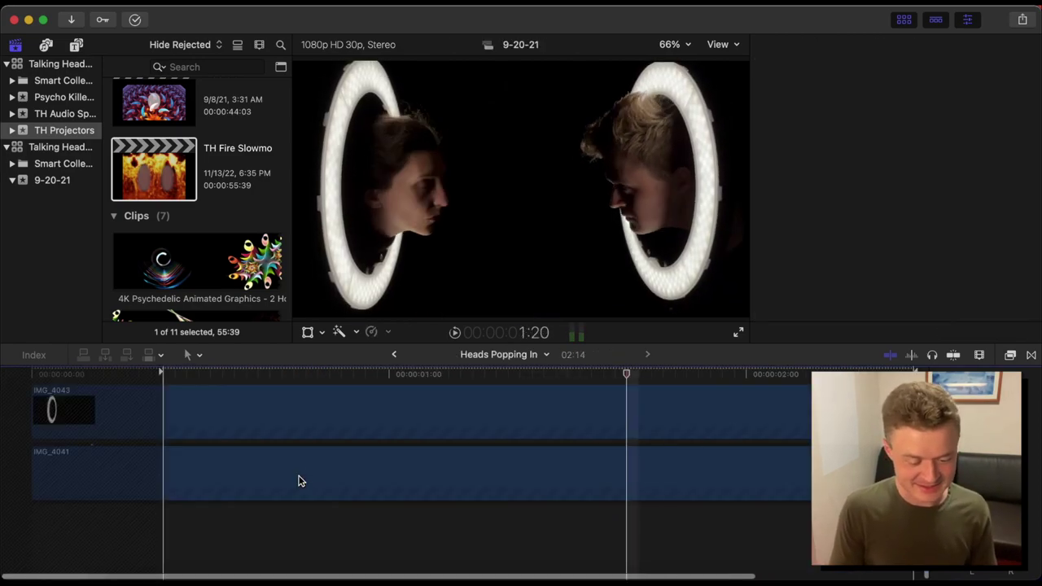
pyautogui.click(365, 407)
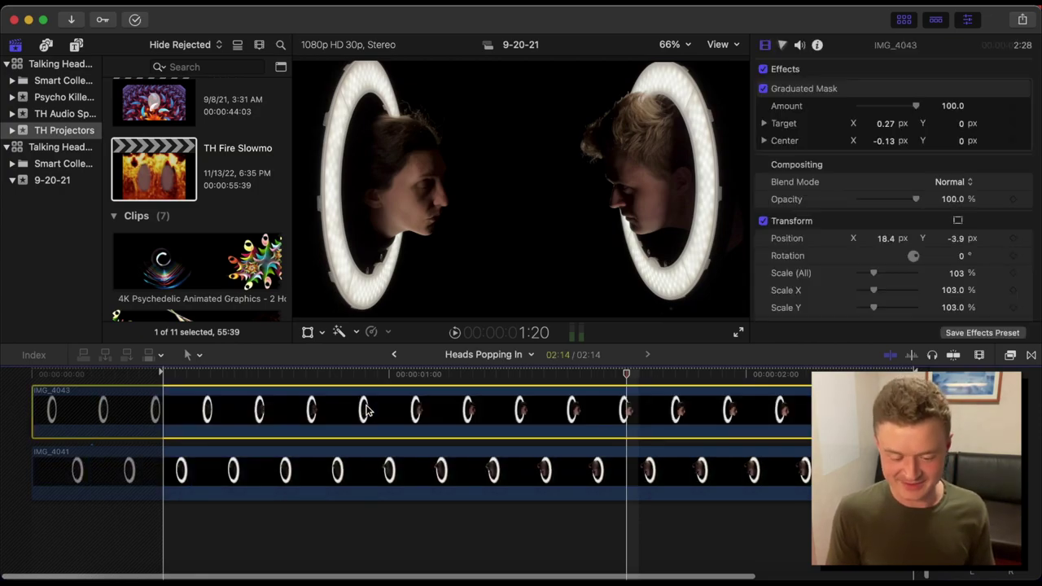
pyautogui.press('v')
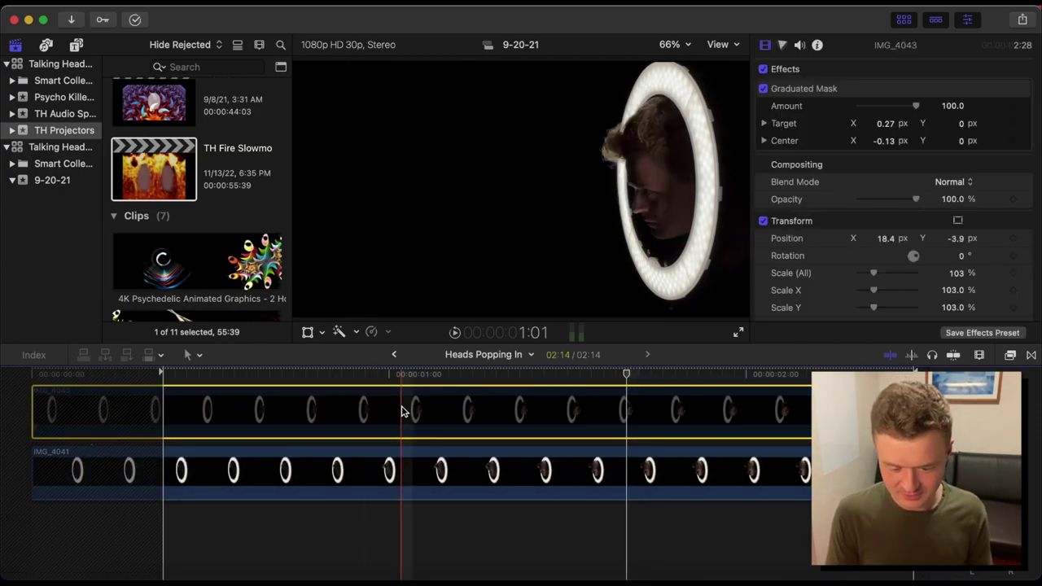
pyautogui.press('v')
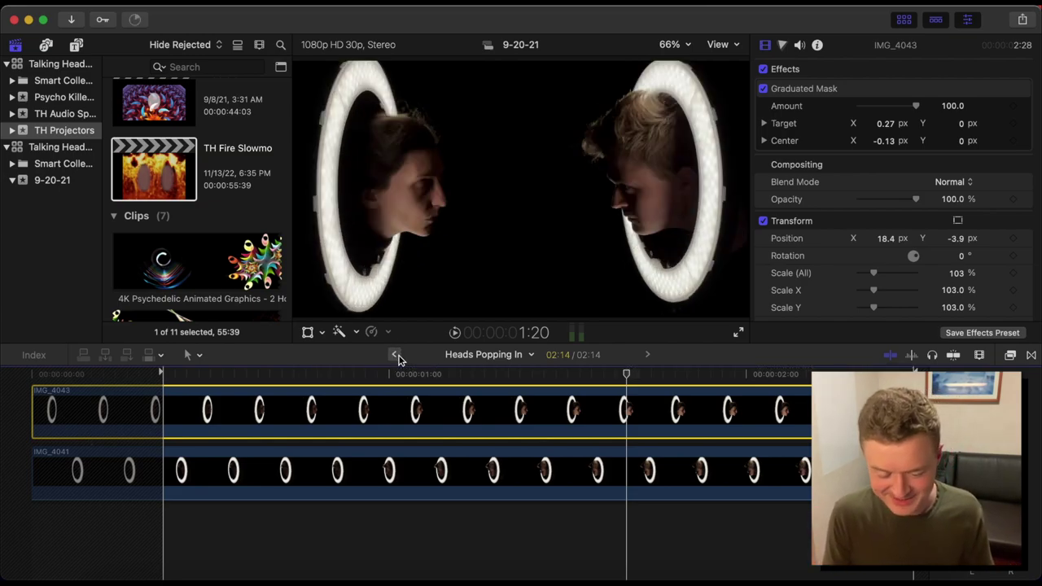
# - Return to the Talking Heads Music Video timeline and play to the ring-light hands shot at 3:13:15
pyautogui.click(395, 355)
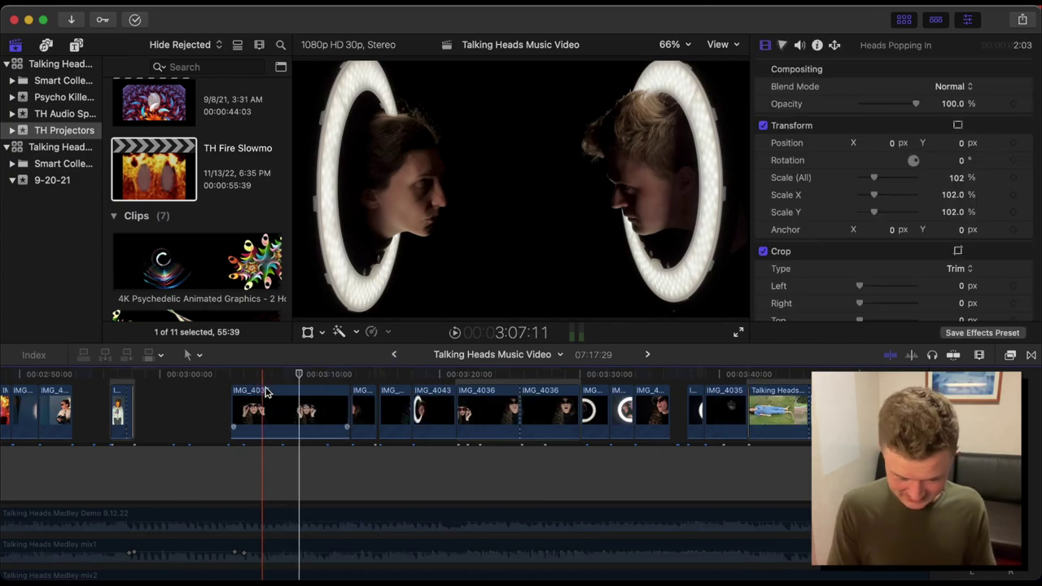
pyautogui.press('space')
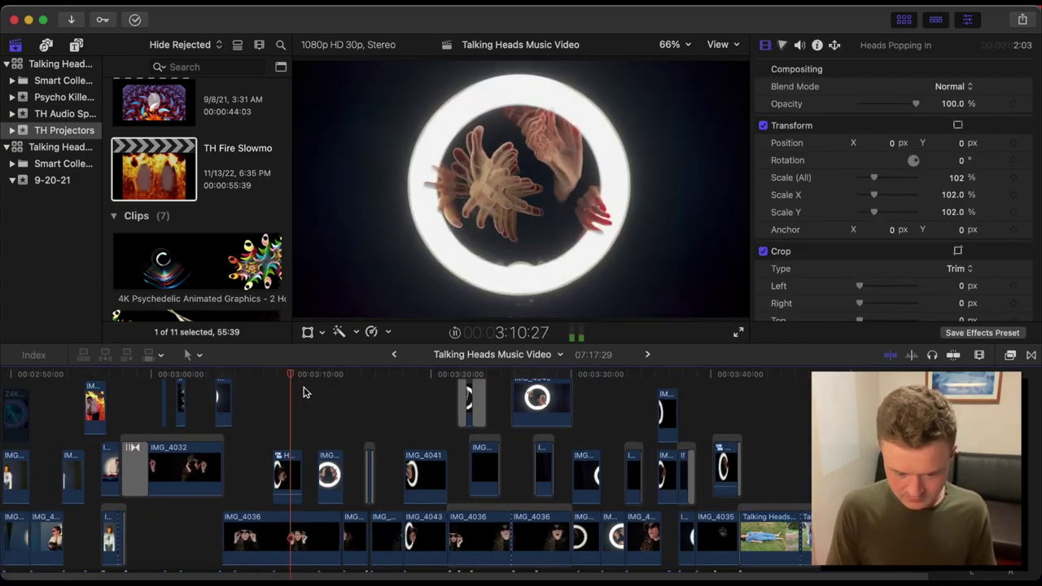
pyautogui.press('space')
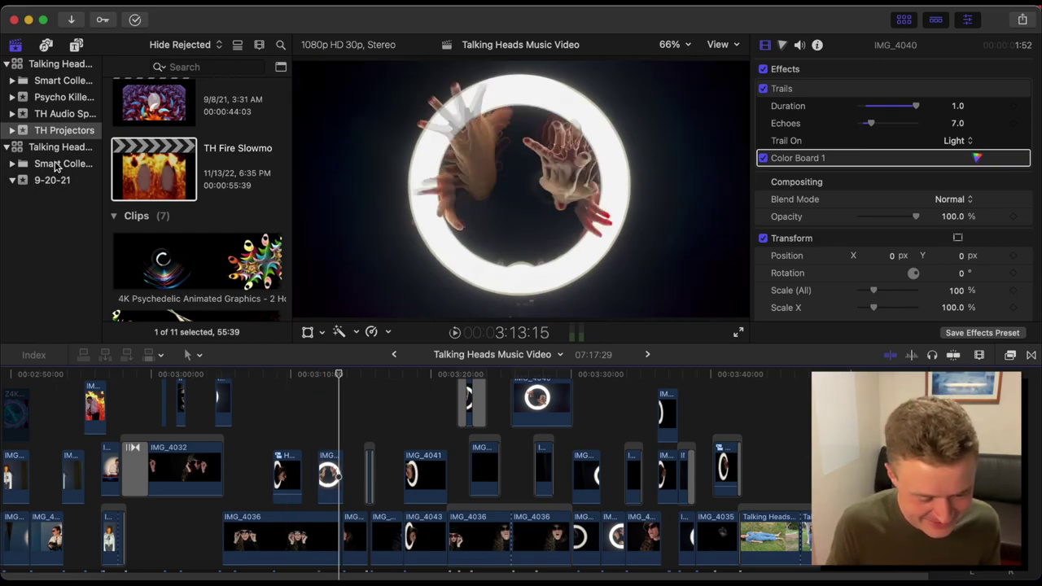
# - Open PK Handheld Test from the Psycho Killer event and play its footage with volume raised
pyautogui.click(57, 99)
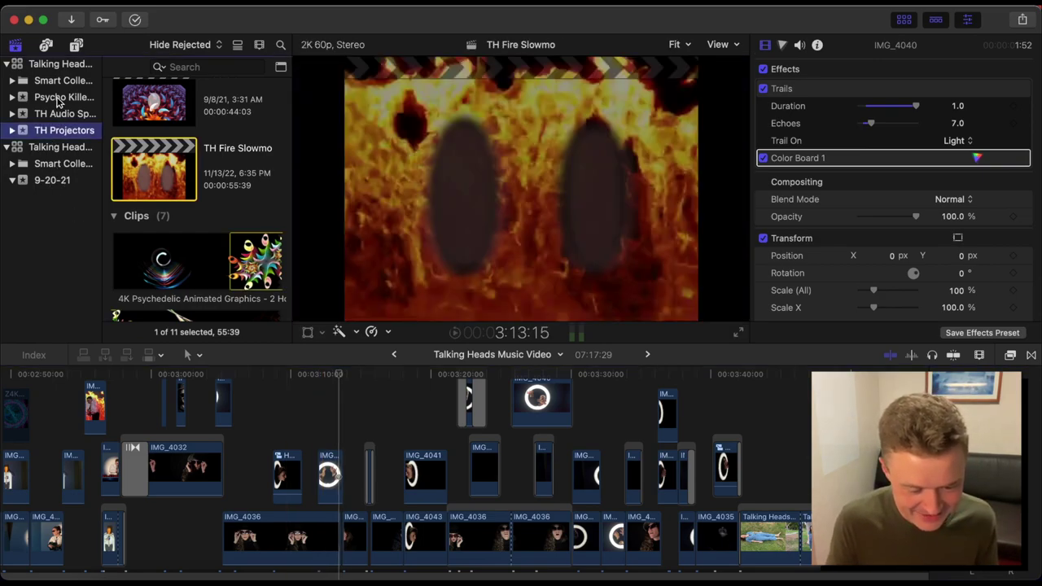
pyautogui.doubleClick(126, 138)
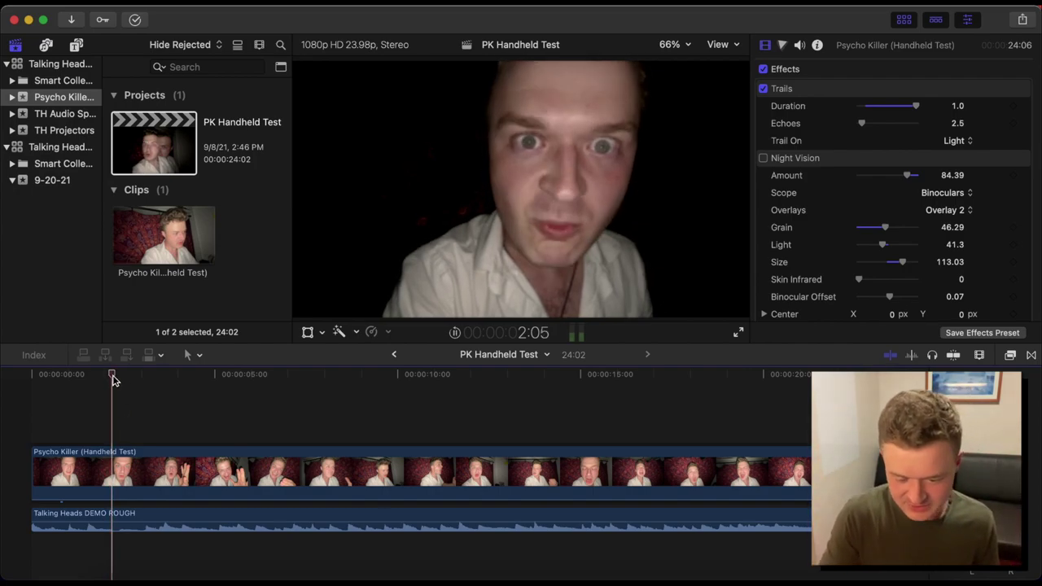
pyautogui.press('space')
pyautogui.press('XF86AudioRaiseVolume')
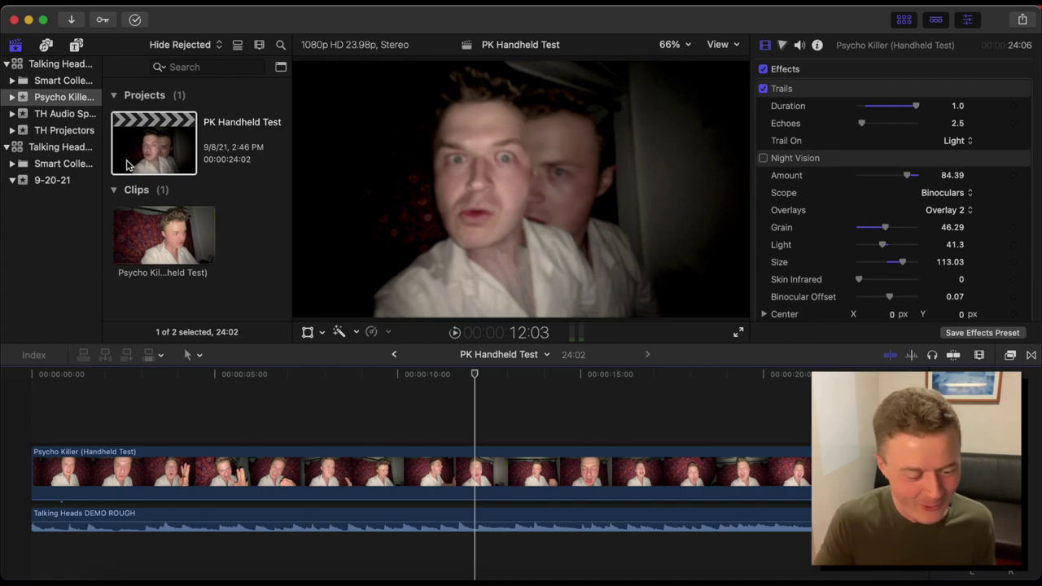
# - Back on the Talking Heads Music Video timeline, play the ring-light section and stop at 3:26:27 on IMG_4040
pyautogui.click(394, 356)
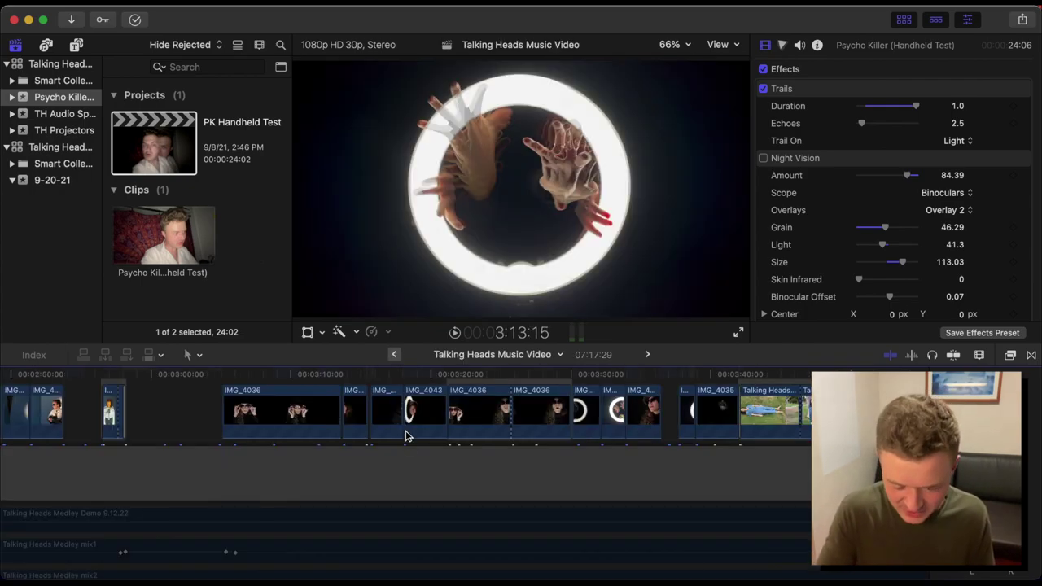
pyautogui.scroll(5, 367, 431)
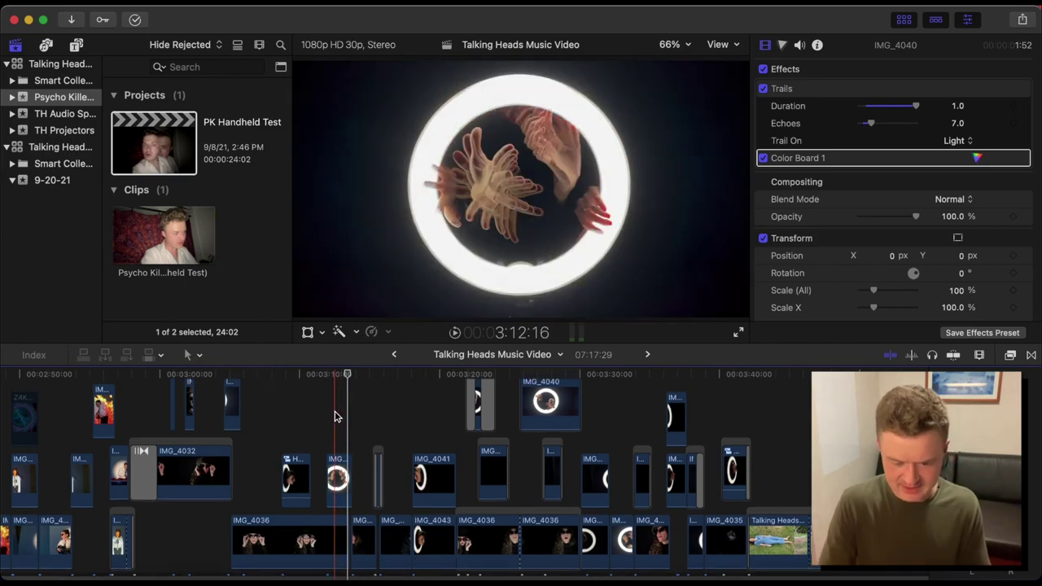
pyautogui.press('space')
pyautogui.press('XF86AudioRaiseVolume')
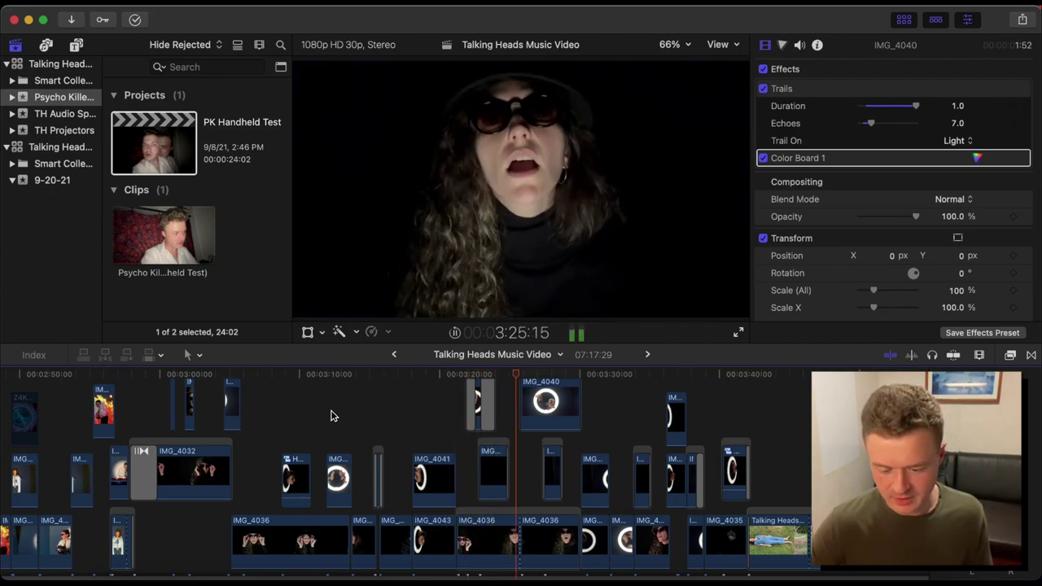
pyautogui.press('space')
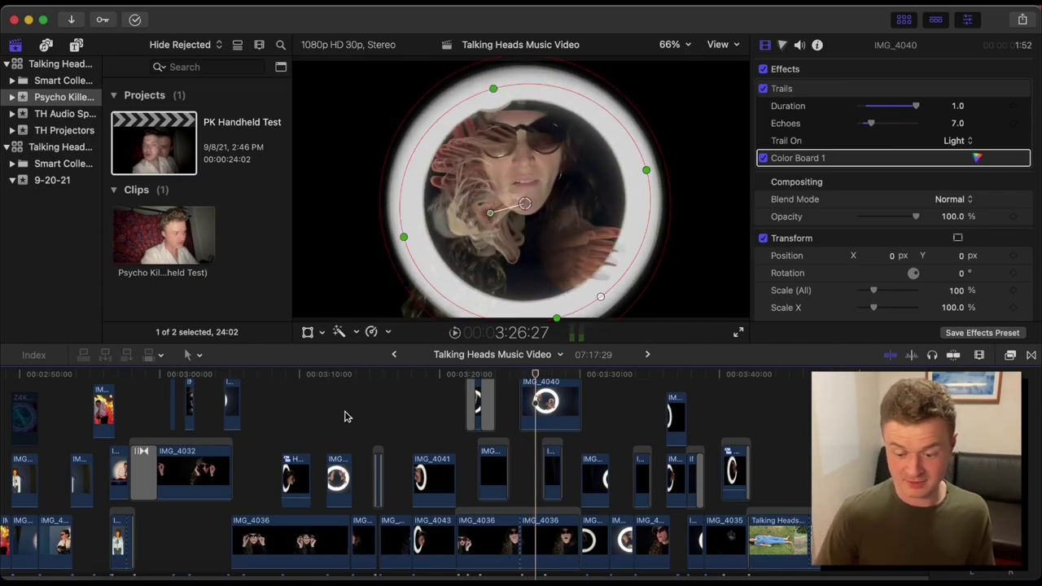
# - Select IMG_4040, raise its Compositing Opacity to 84.17%, then undo back to 67.16%
pyautogui.click(535, 401)
pyautogui.hscroll(2, 536, 401)
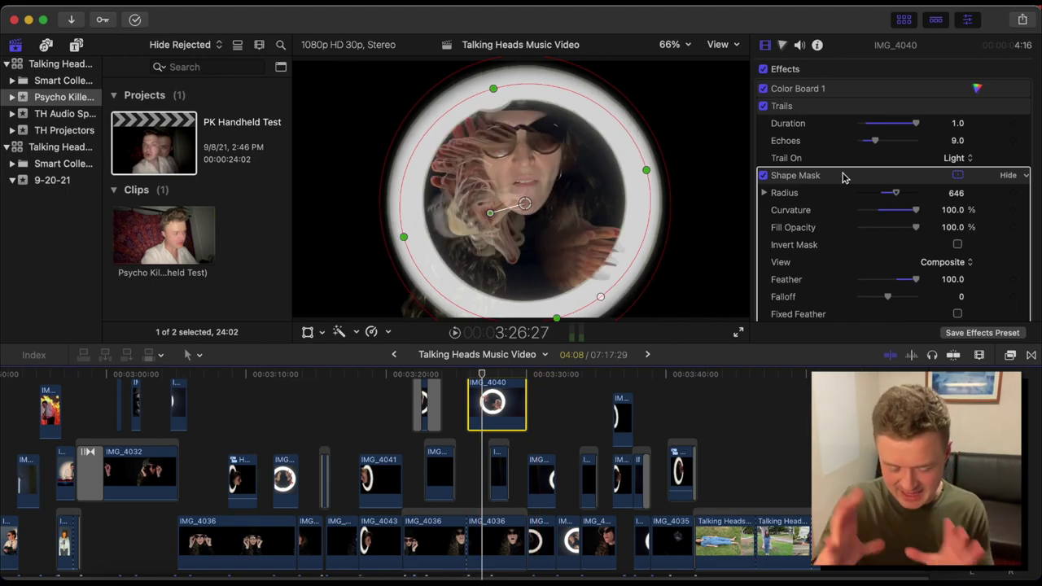
pyautogui.scroll(-4, 845, 175)
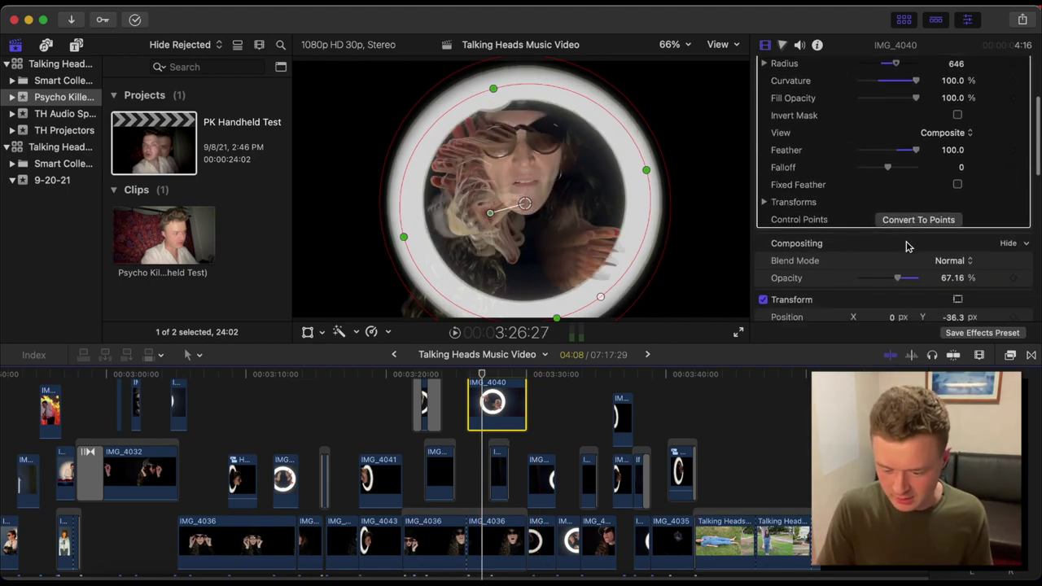
pyautogui.moveTo(916, 278); pyautogui.dragTo(909, 281)
pyautogui.press('super+z')
# - Play the masked ring-light section, stop, and play it again past the ring-light heads
pyautogui.press('space')
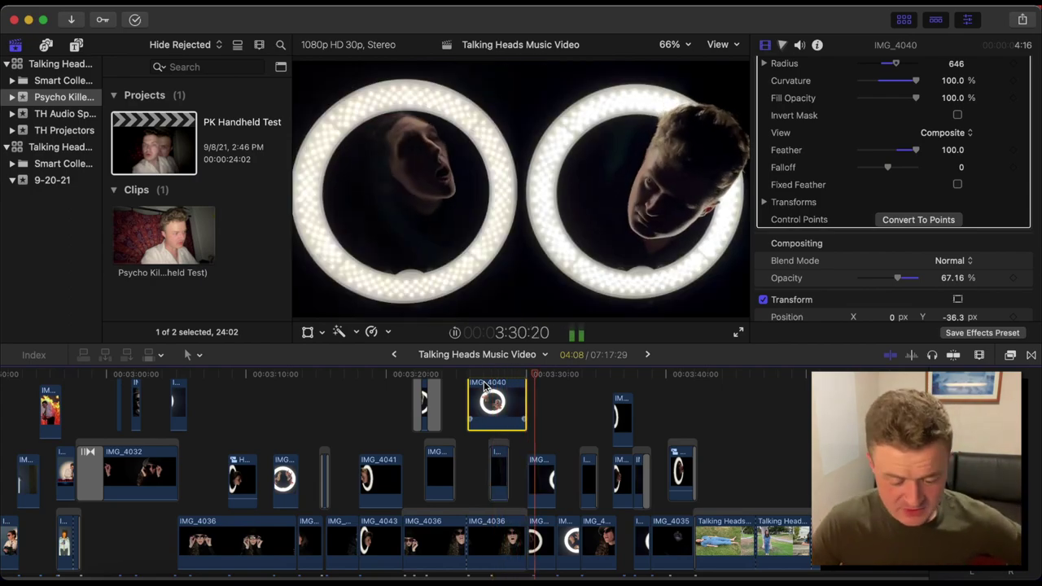
pyautogui.press('space')
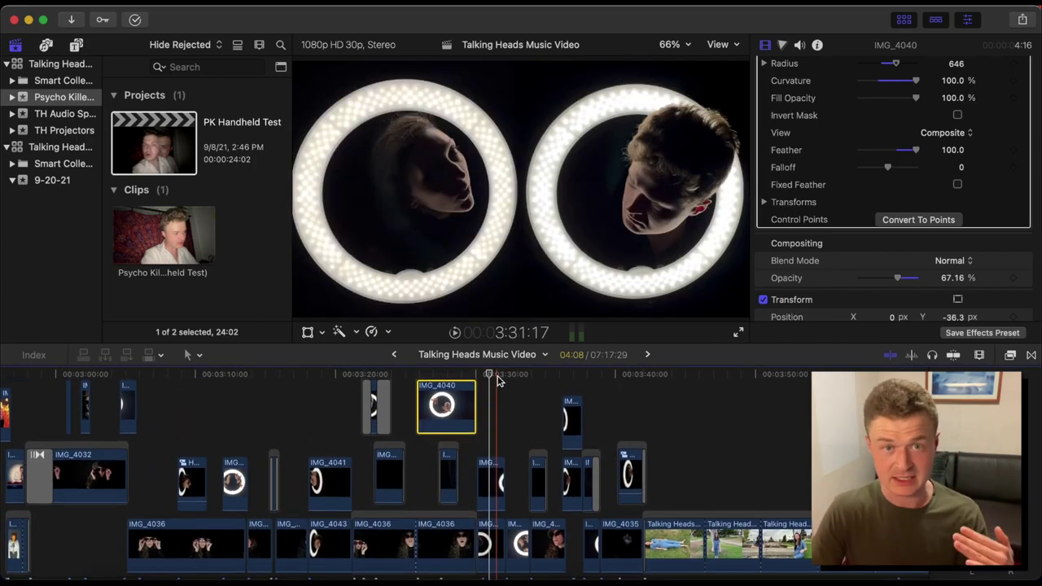
pyautogui.scroll(1, 498, 380)
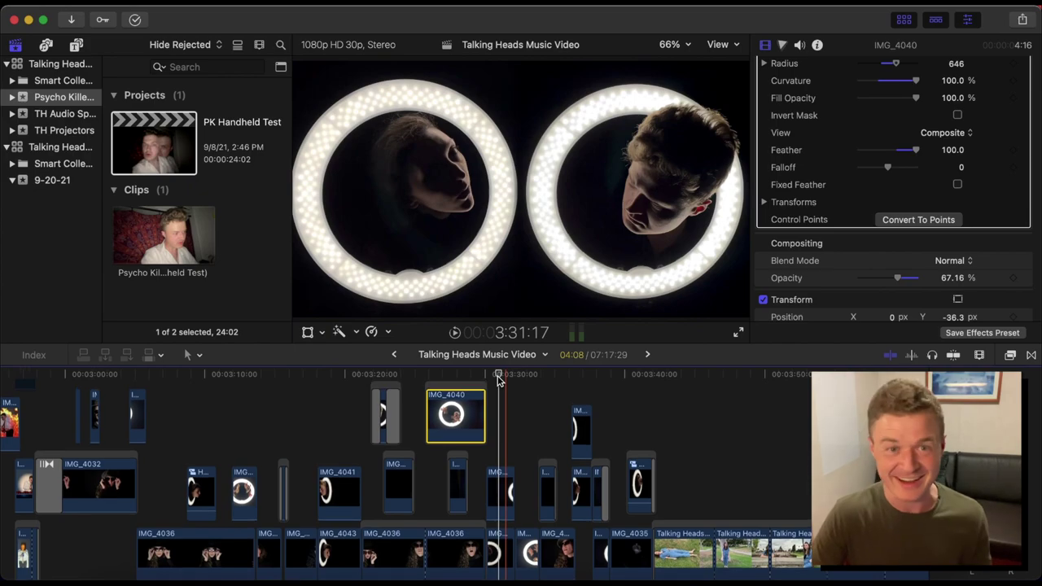
pyautogui.scroll(-2, 498, 380)
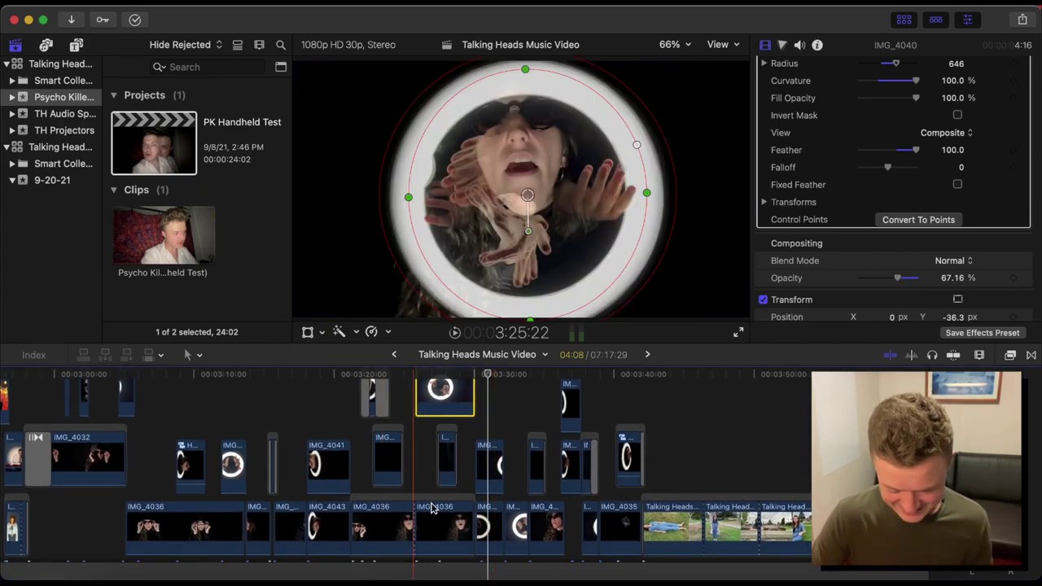
pyautogui.press('space')
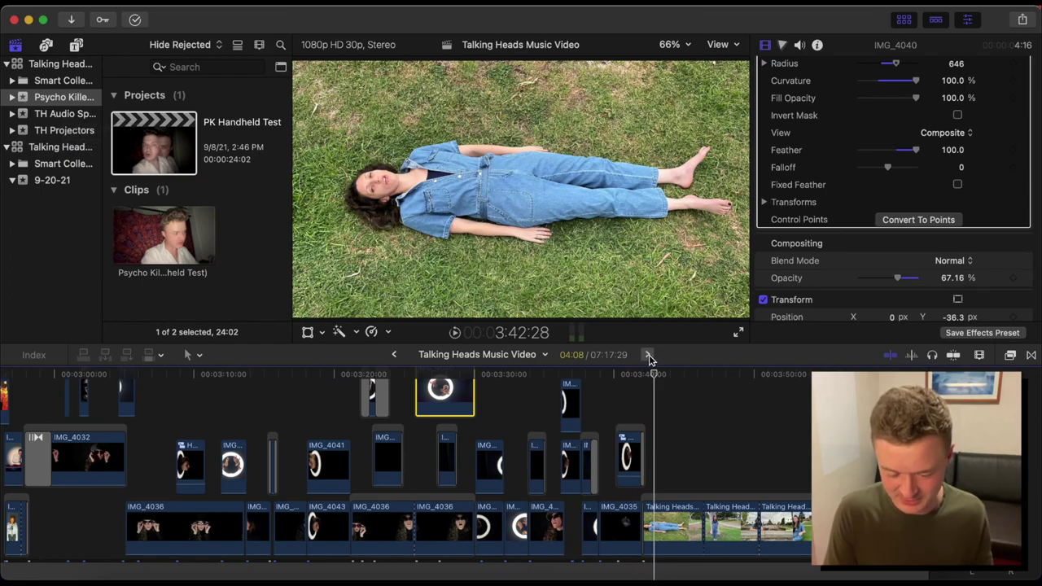
# - Back in Talking Heads Stop Motion, select IMG_4764, play from the start and zoom in
pyautogui.click(394, 356)
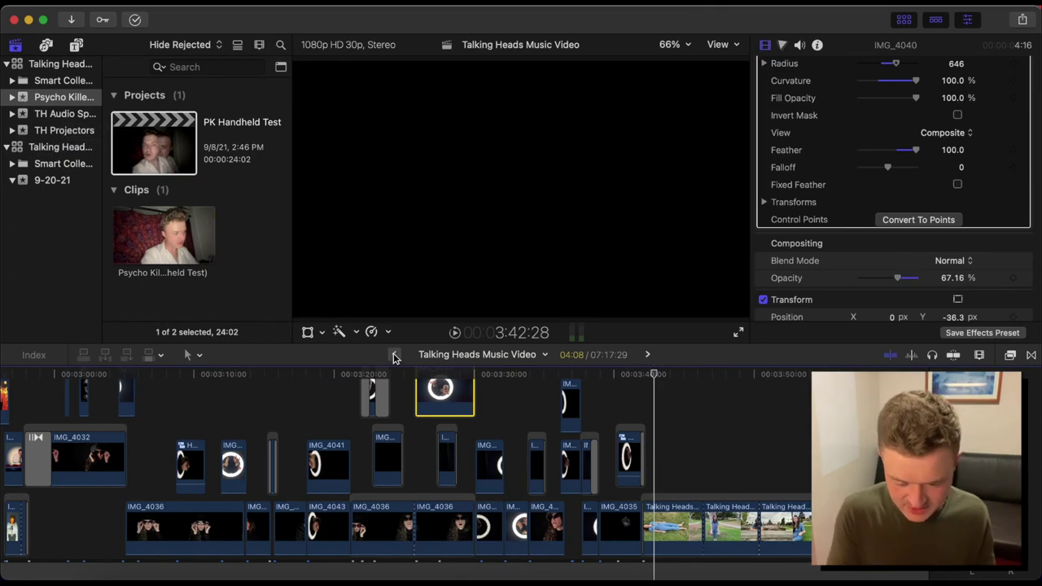
pyautogui.click(162, 437)
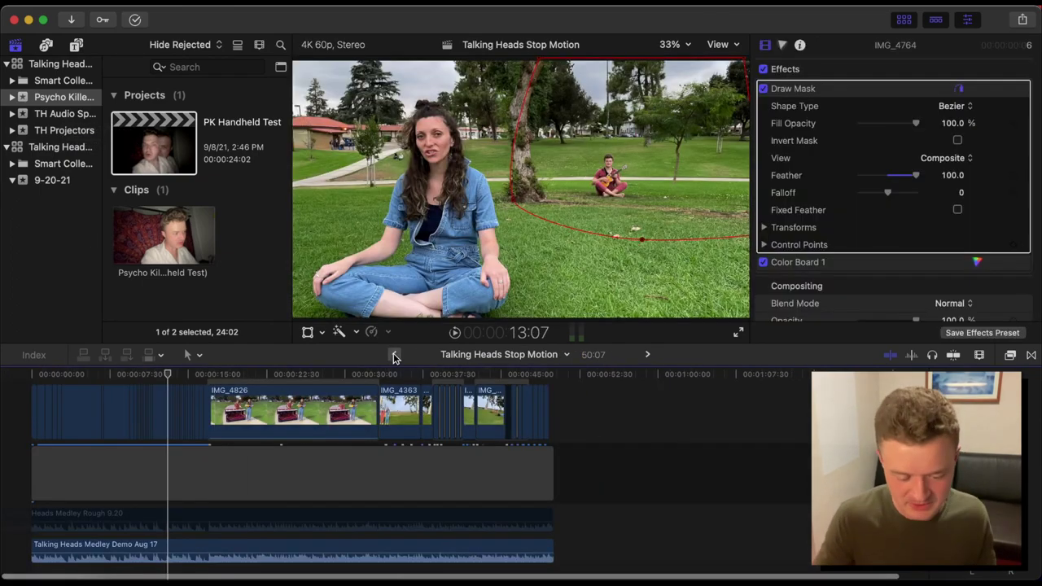
pyautogui.scroll(5, 163, 437)
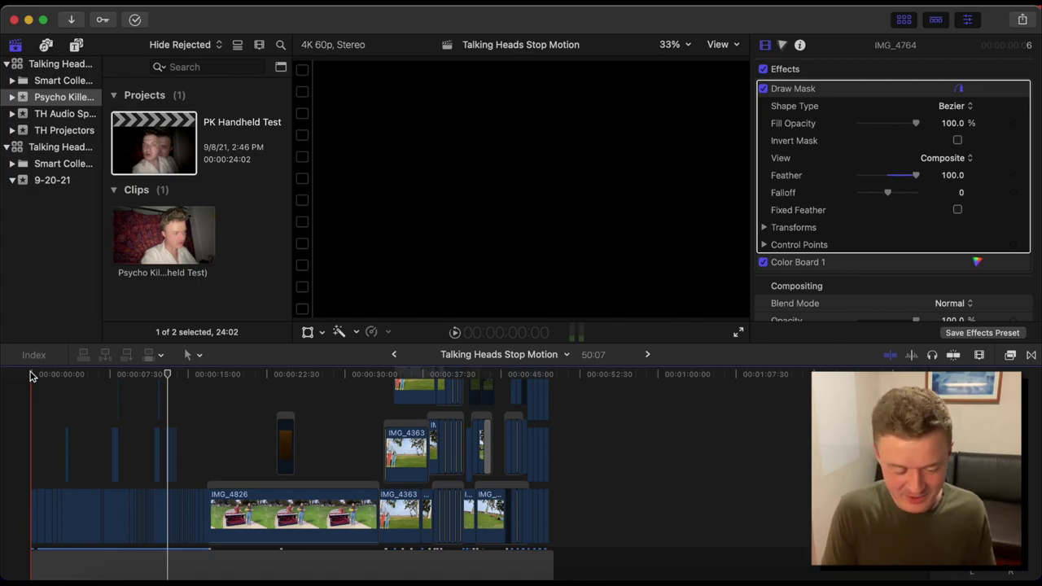
pyautogui.press('space')
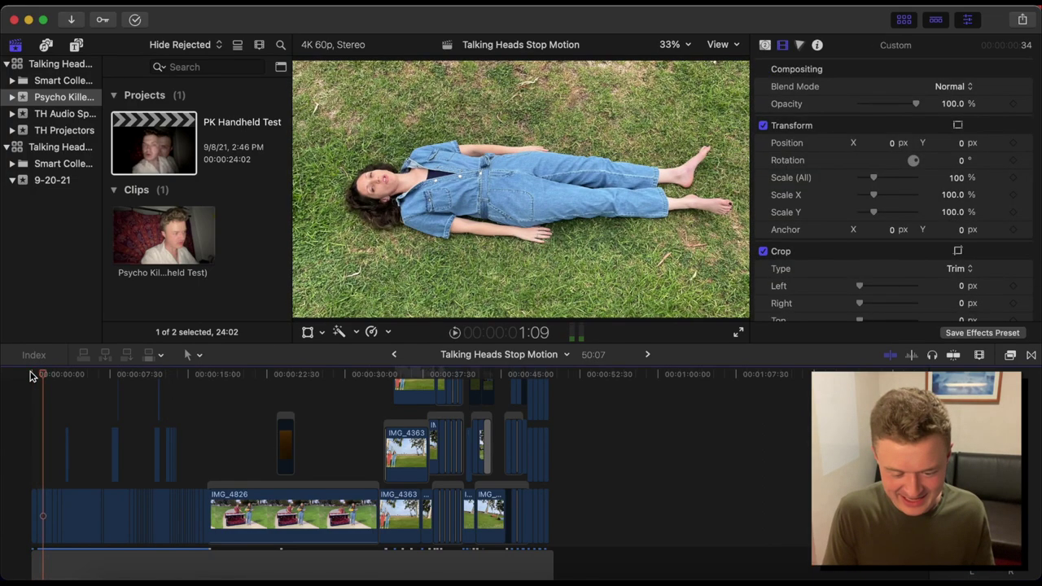
pyautogui.press('super+equal')
pyautogui.press('super+equal')
pyautogui.press('super+equal')
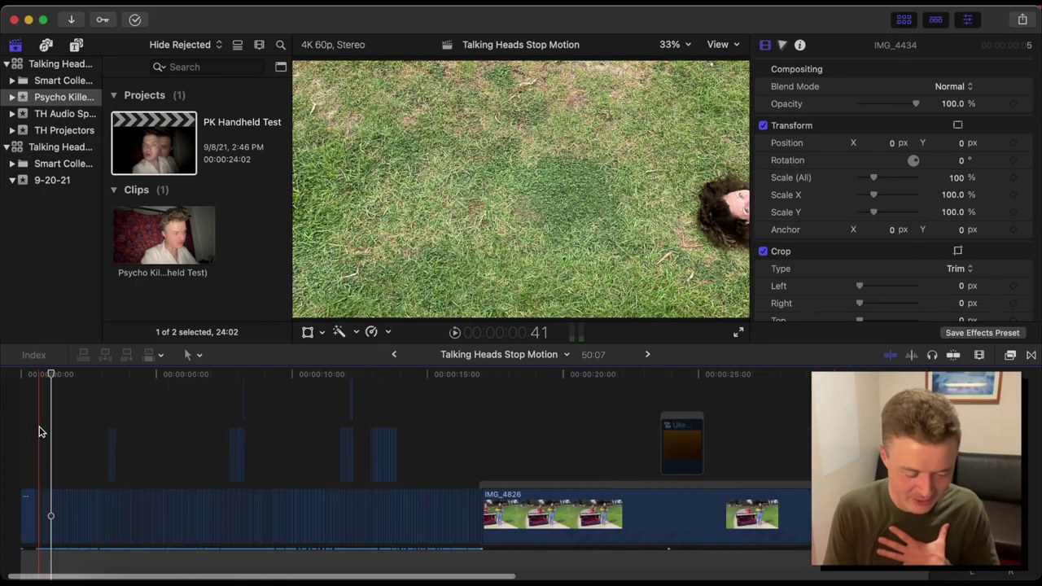
pyautogui.press('super+equal')
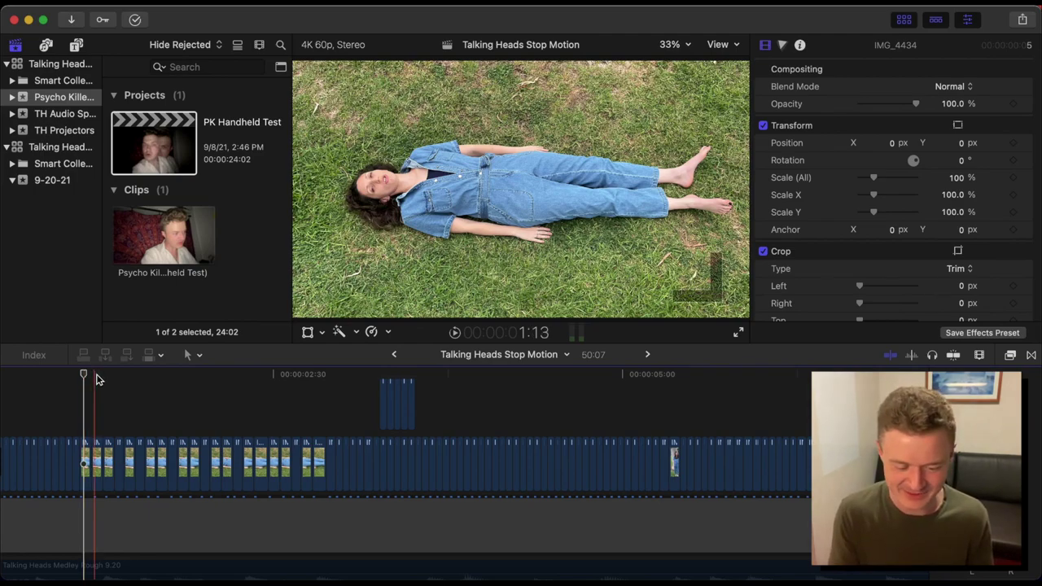
pyautogui.press('super+equal')
pyautogui.press('super+equal')
pyautogui.press('super+equal')
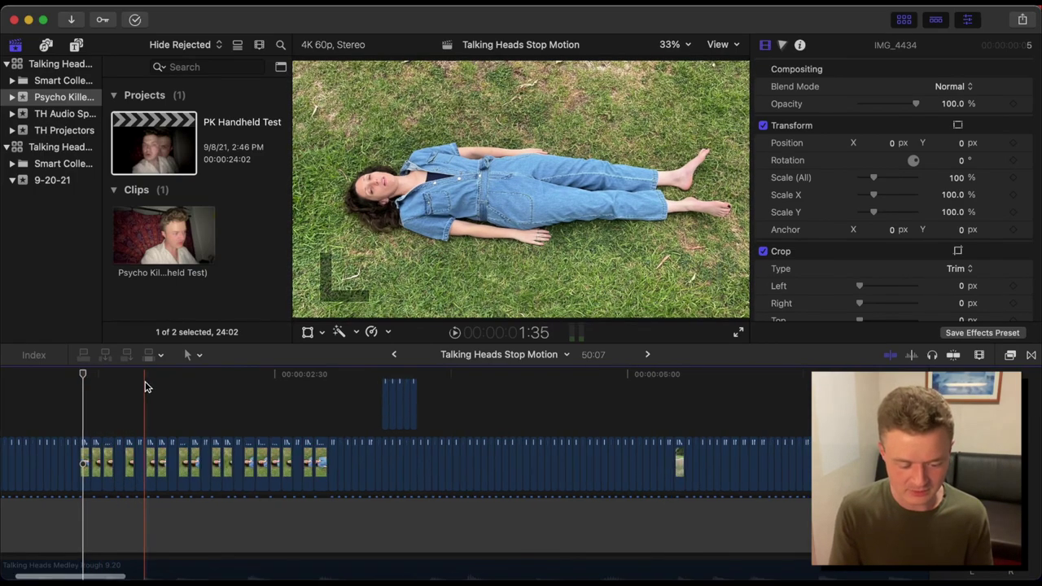
pyautogui.hscroll(-5, 145, 386)
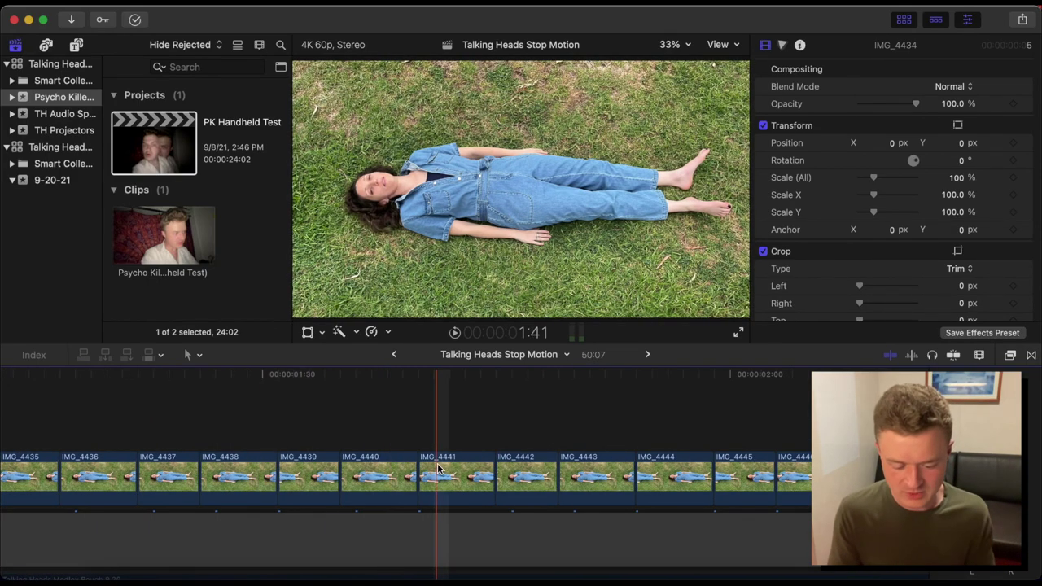
pyautogui.press('super+minus')
pyautogui.press('super+minus')
pyautogui.press('super+minus')
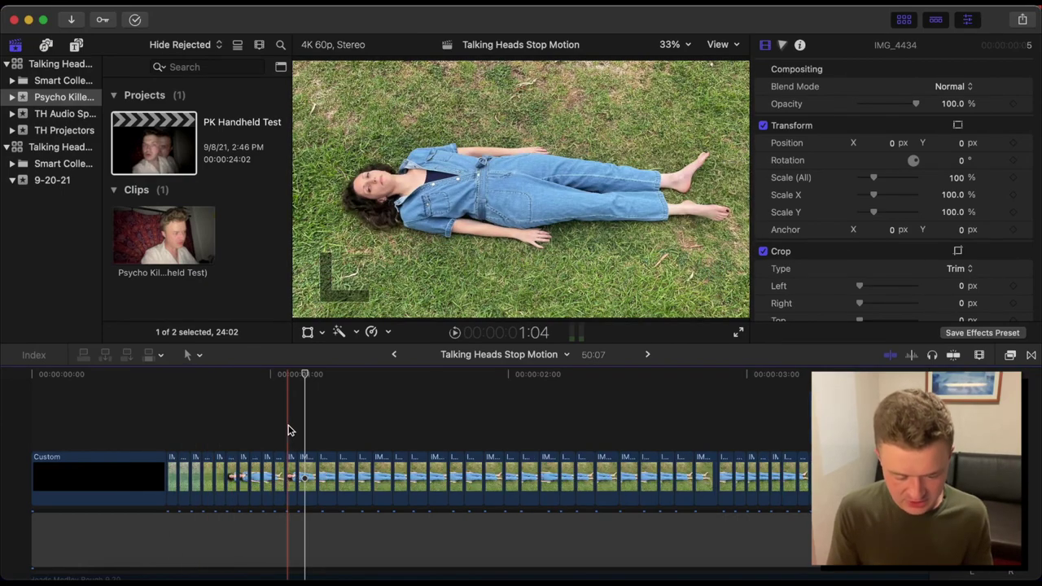
pyautogui.press('super+equal')
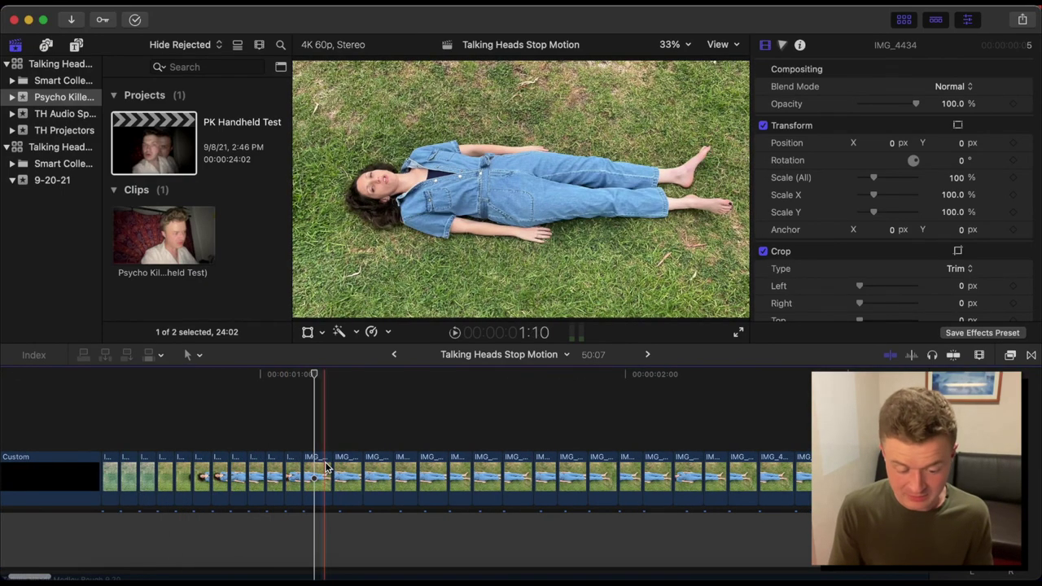
pyautogui.click(319, 468)
pyautogui.press('super+equal')
pyautogui.click(280, 474)
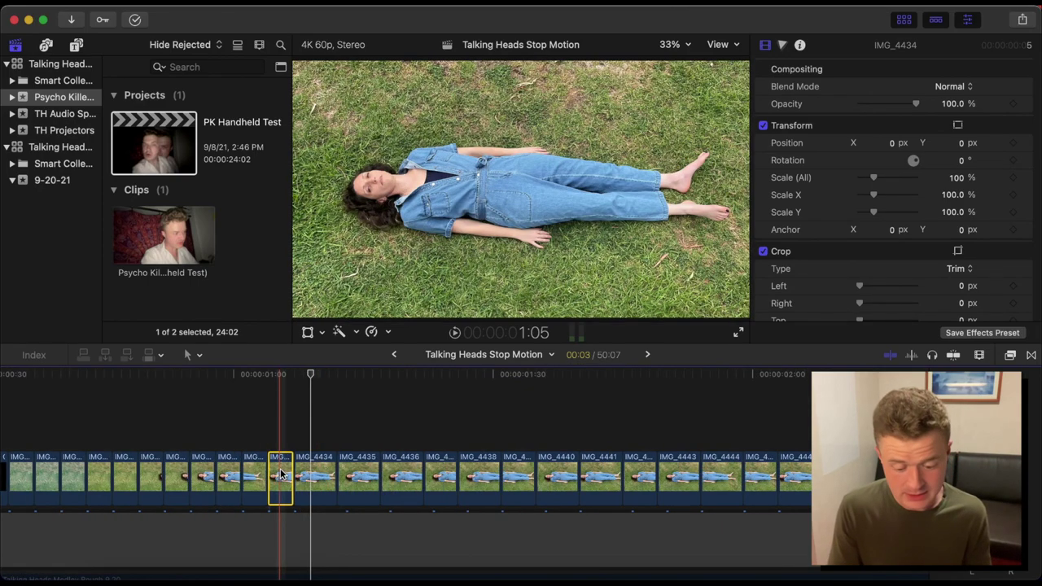
pyautogui.click(454, 477)
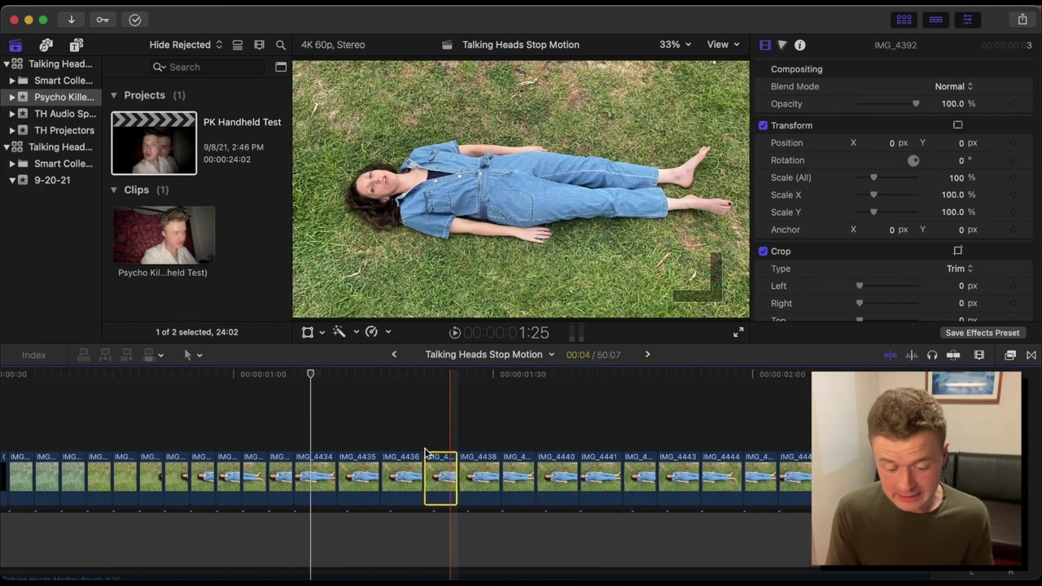
pyautogui.press('super+minus')
pyautogui.press('super+minus')
pyautogui.press('super+minus')
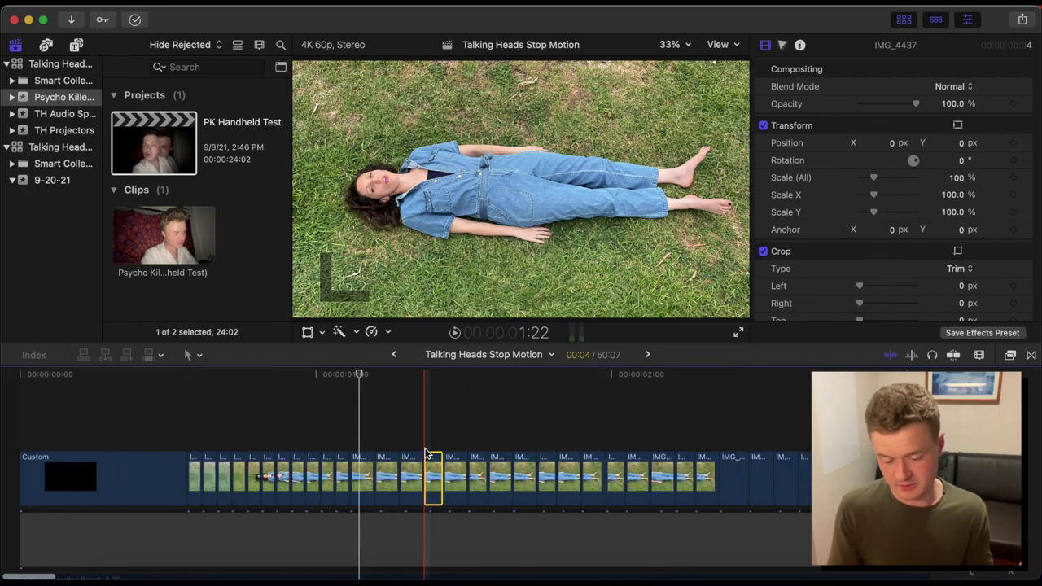
pyautogui.press('super+minus')
pyautogui.press('super+minus')
pyautogui.press('super+minus')
pyautogui.click(166, 375)
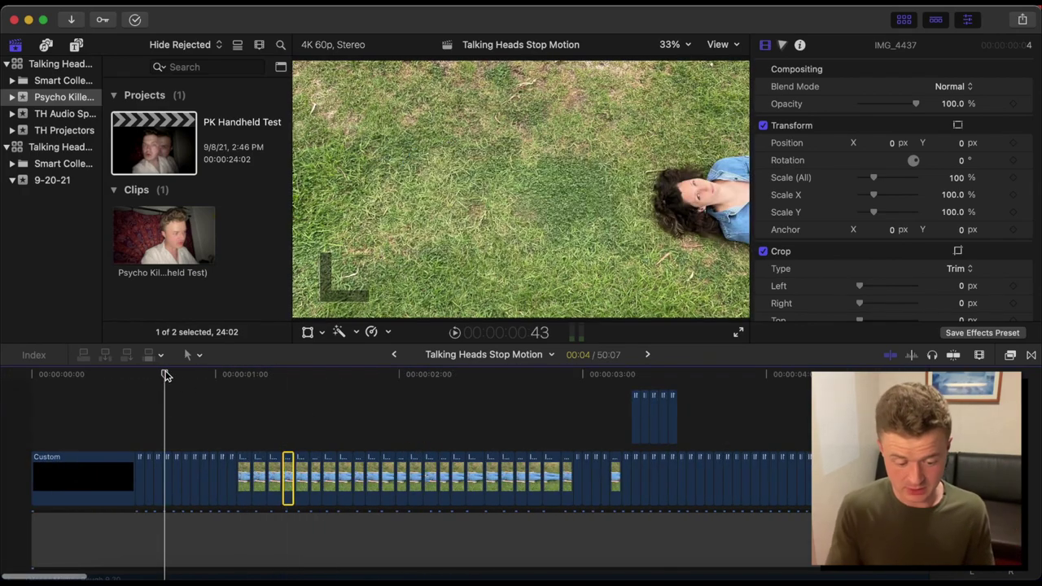
pyautogui.press('space')
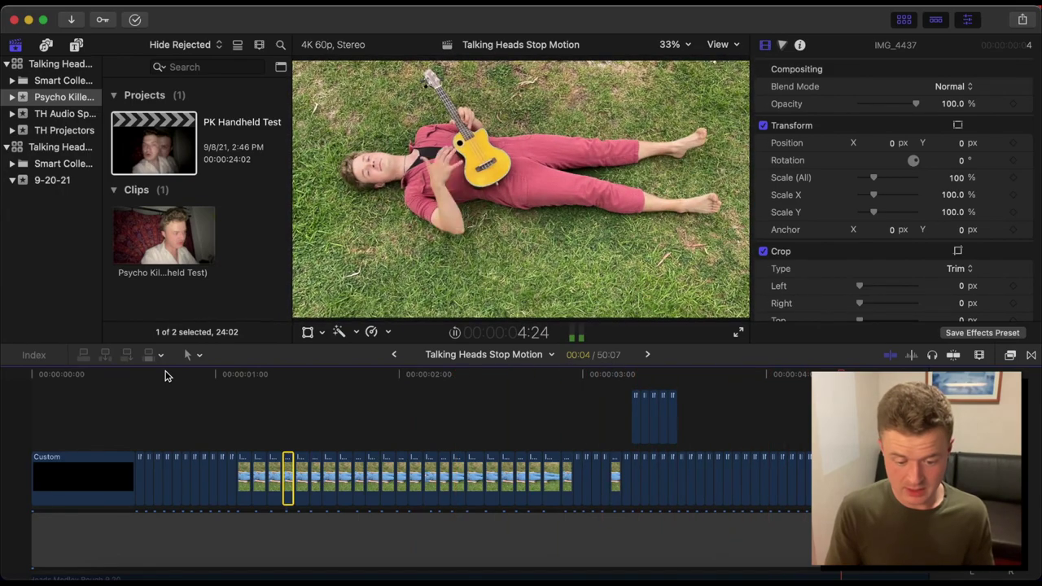
pyautogui.press('space')
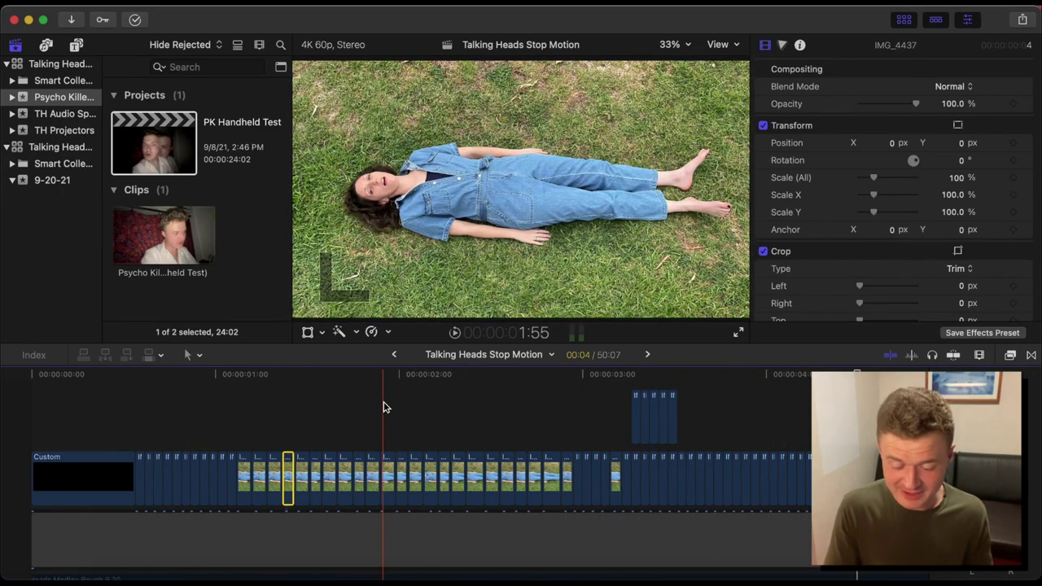
pyautogui.hscroll(5, 384, 407)
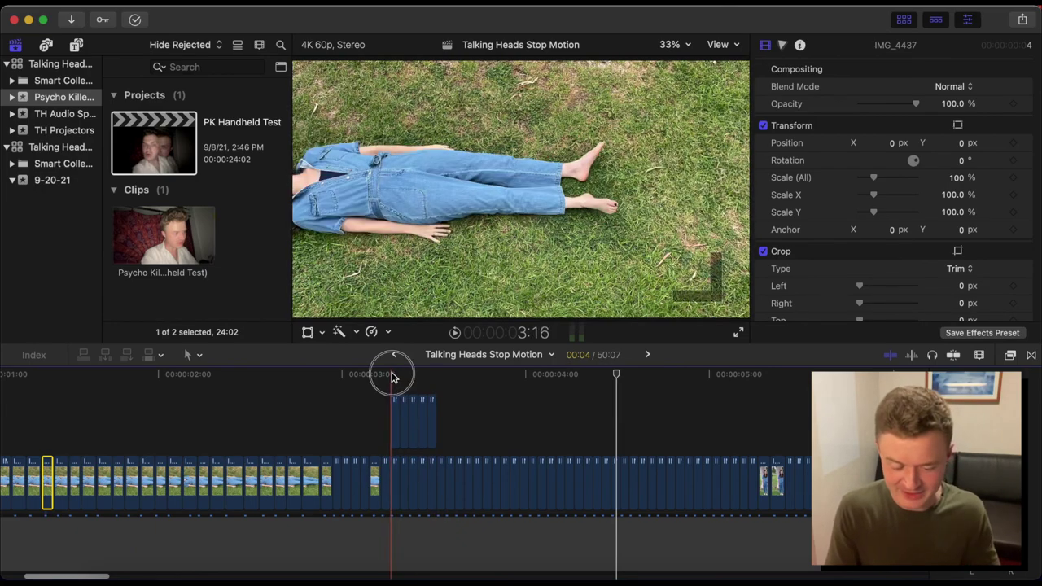
pyautogui.click(391, 376)
pyautogui.moveTo(391, 376); pyautogui.dragTo(569, 414)
pyautogui.click(419, 397)
pyautogui.press('space')
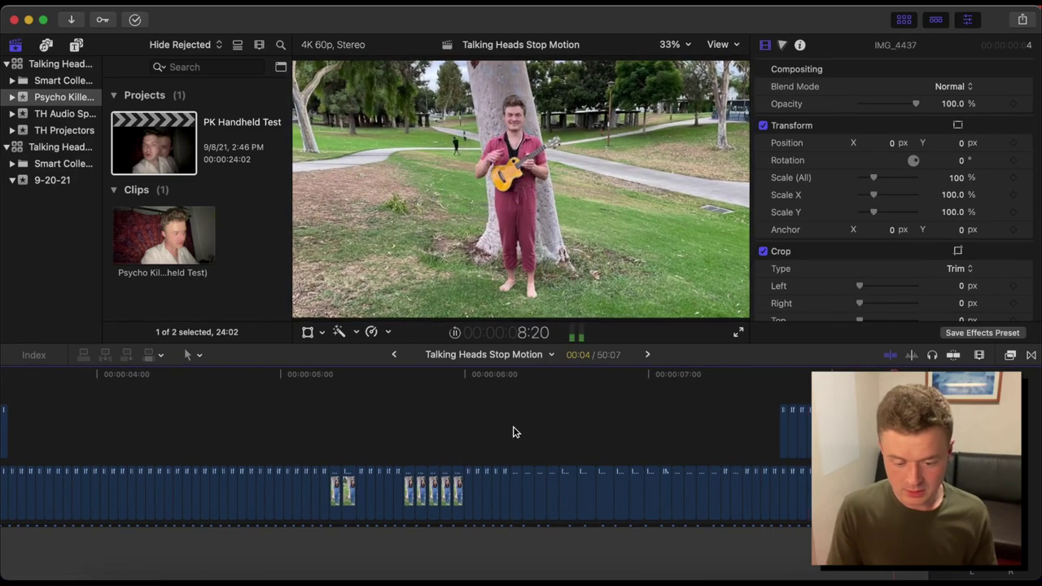
pyautogui.press('space')
pyautogui.hscroll(8, 533, 437)
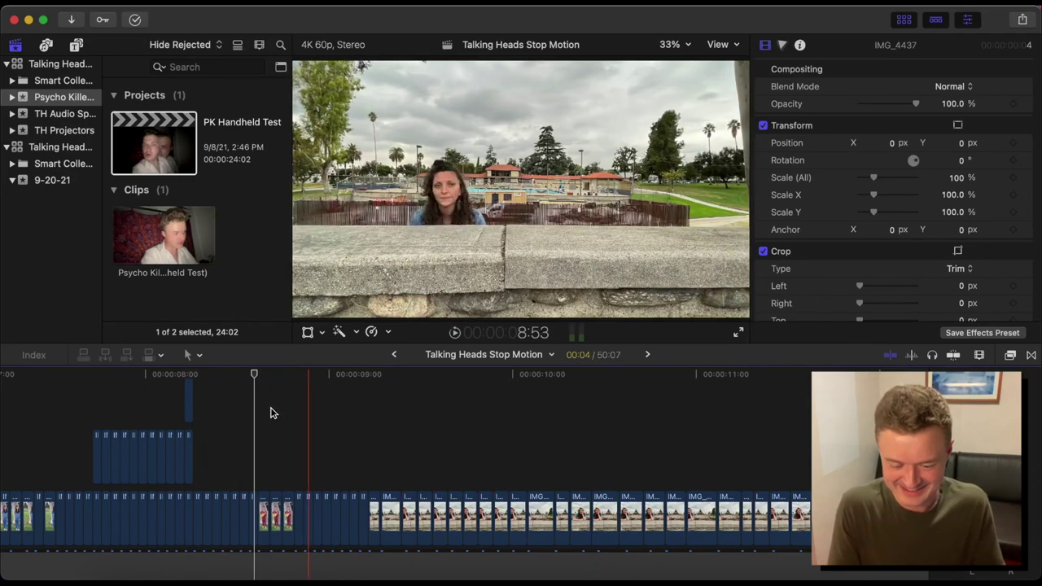
pyautogui.press('space')
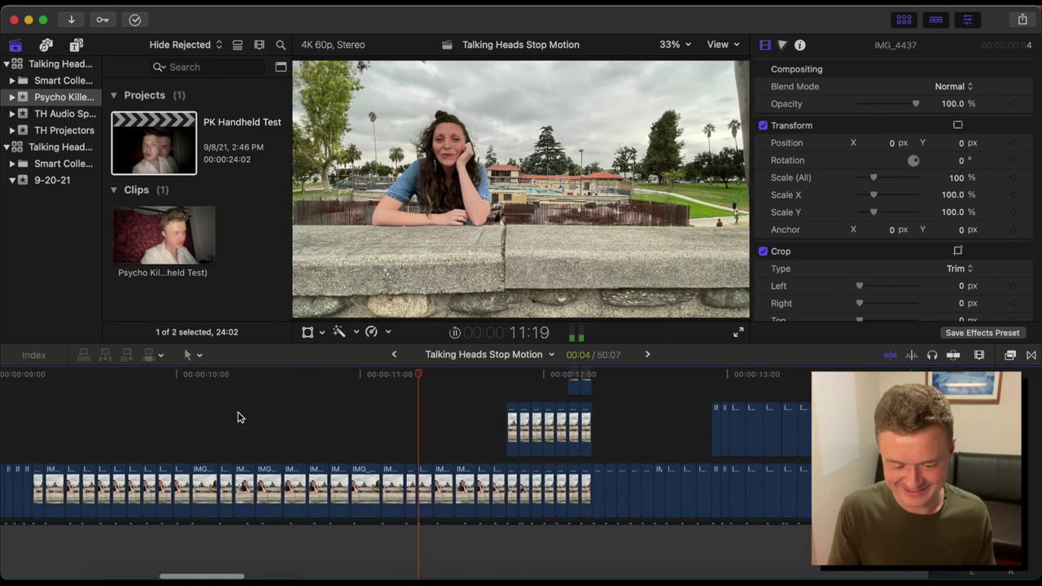
pyautogui.press('space')
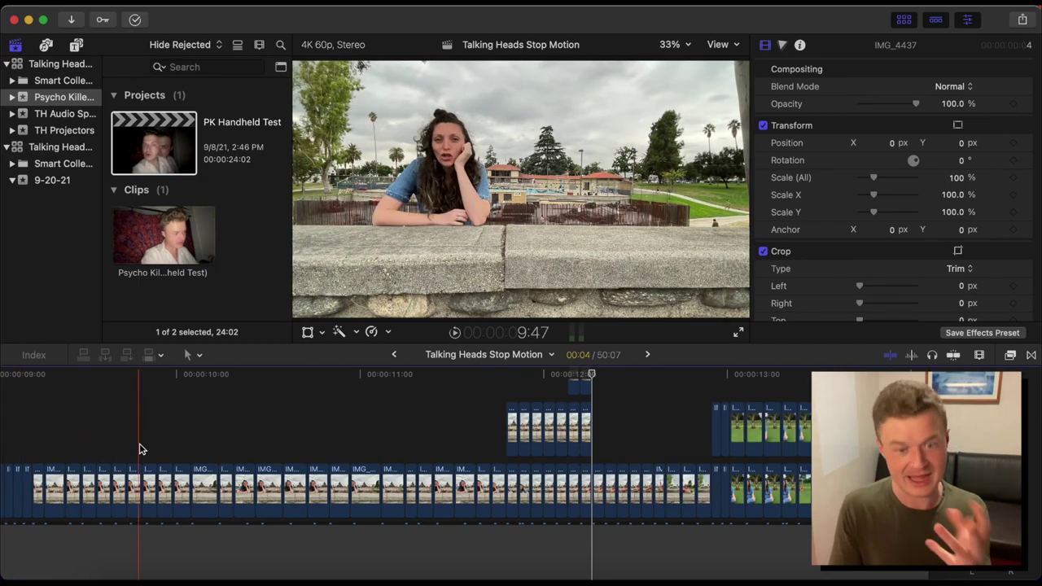
pyautogui.press('space')
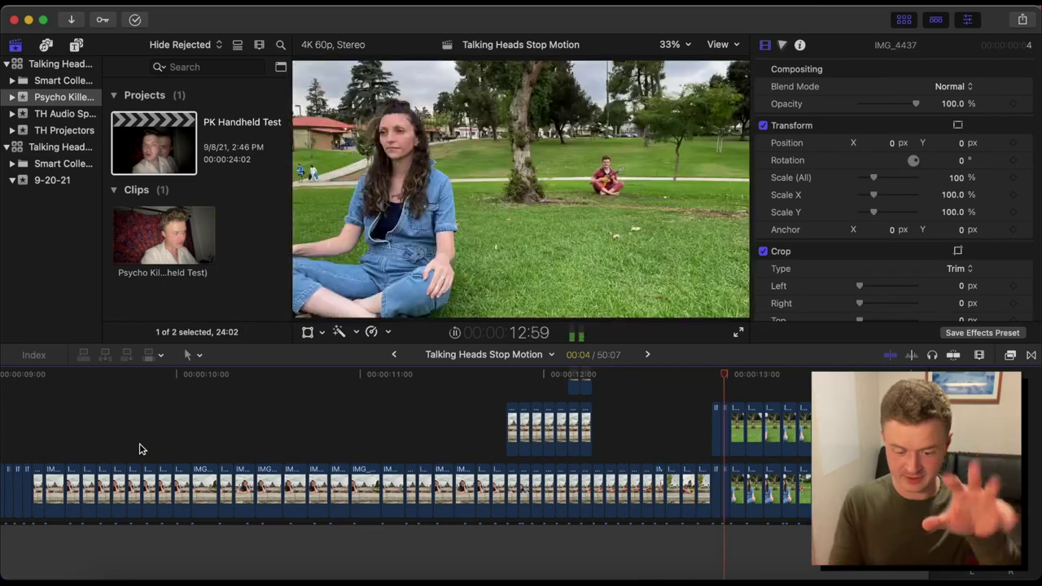
pyautogui.press('space')
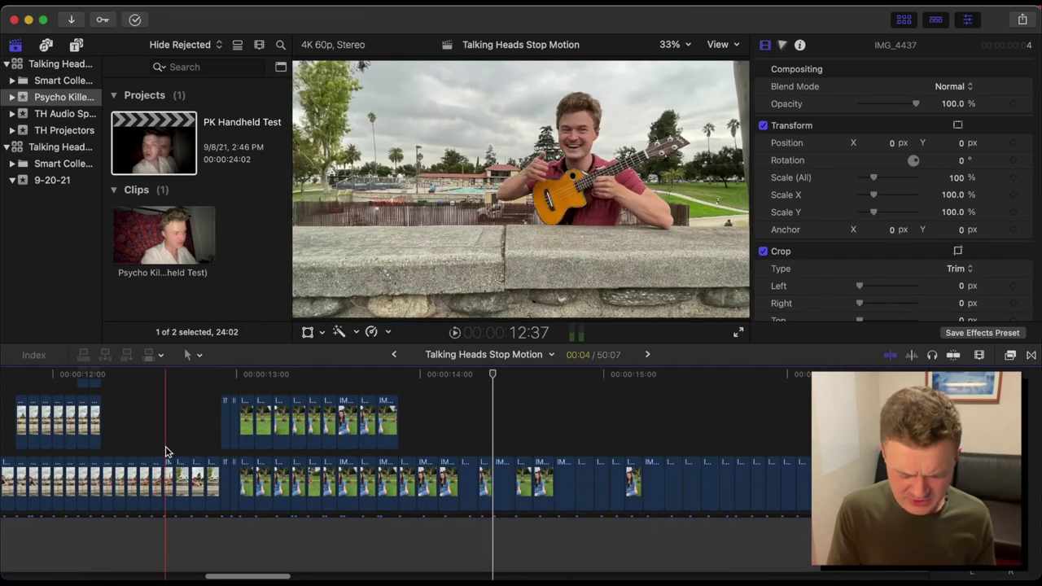
# - Select all eleven connected park clips to view their Draw Mask, then play from 13:01
pyautogui.scroll(3, 165, 451)
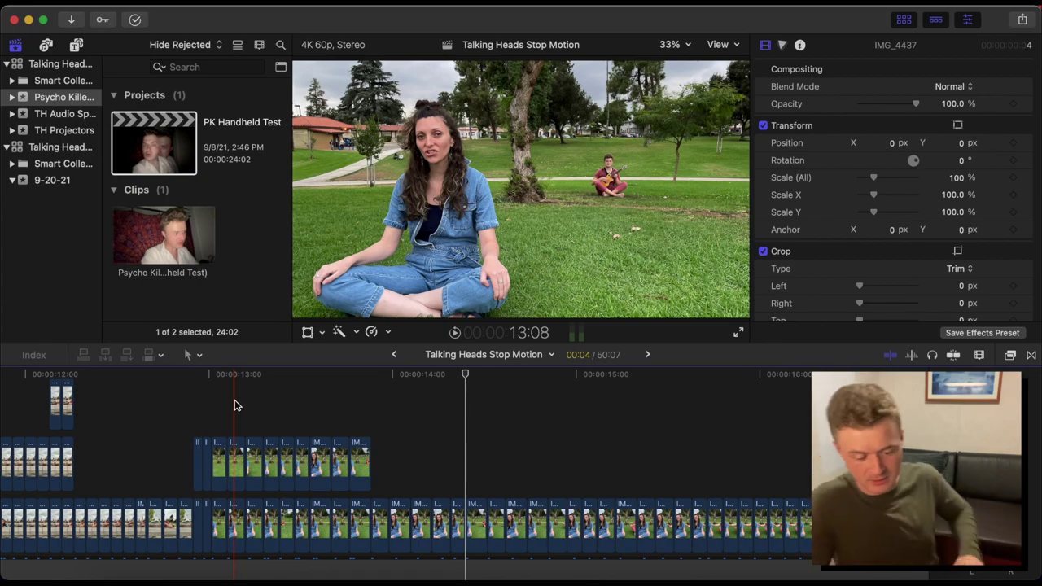
pyautogui.moveTo(349, 454); pyautogui.dragTo(201, 456)
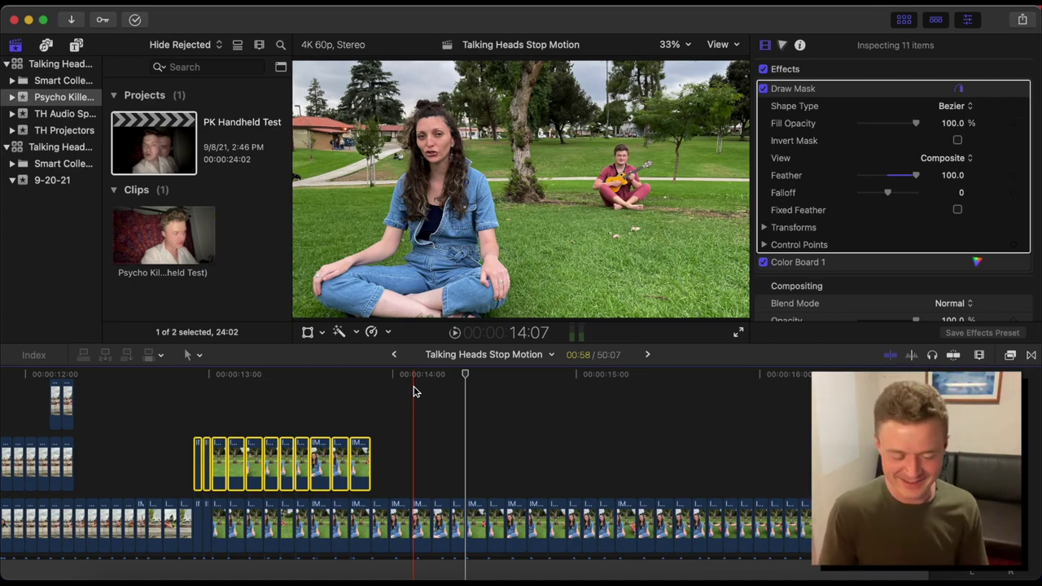
pyautogui.scroll(-5, 414, 391)
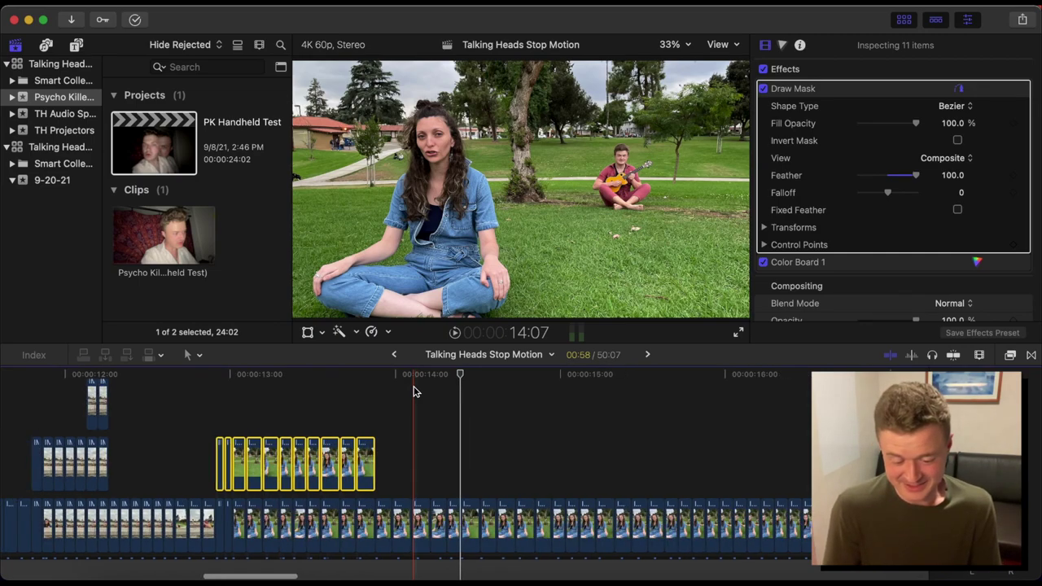
pyautogui.hscroll(5, 414, 392)
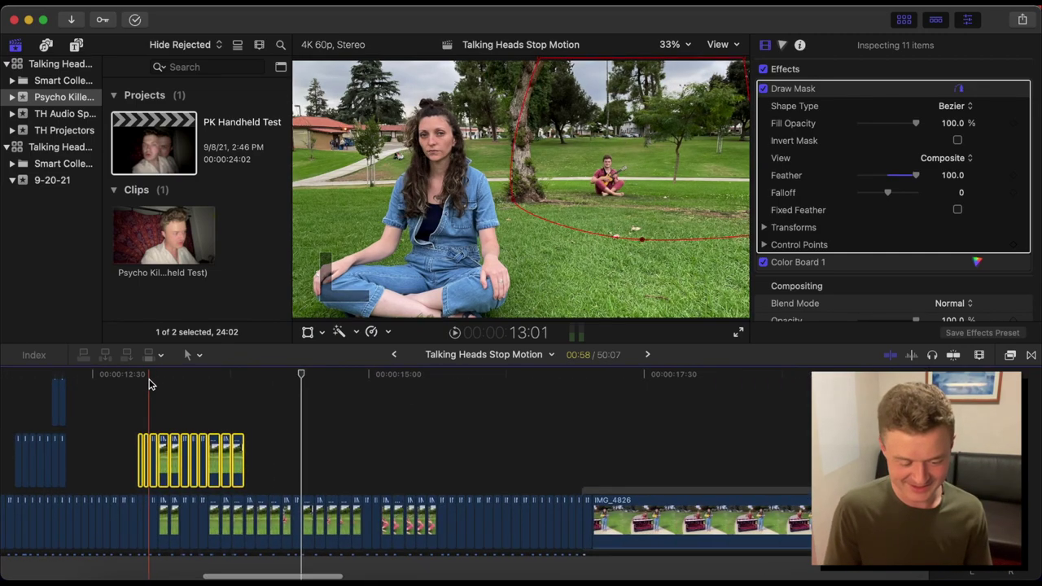
pyautogui.press('space')
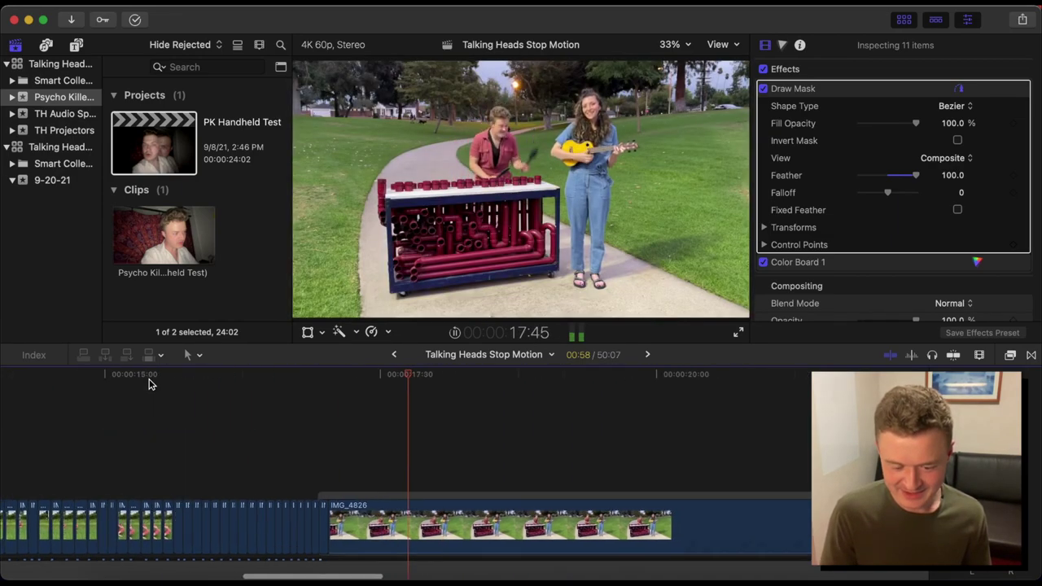
# - Stop playback, show IMG_4826's Trails effect, and scrub through the pipe-instrument performance from 18:03
pyautogui.press('space')
pyautogui.click(380, 518)
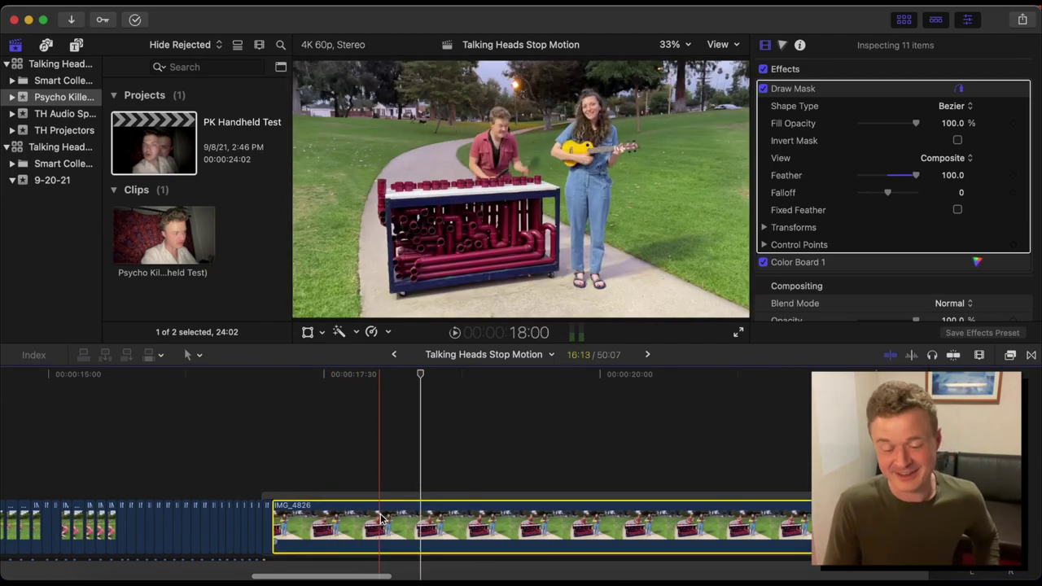
pyautogui.click(334, 503)
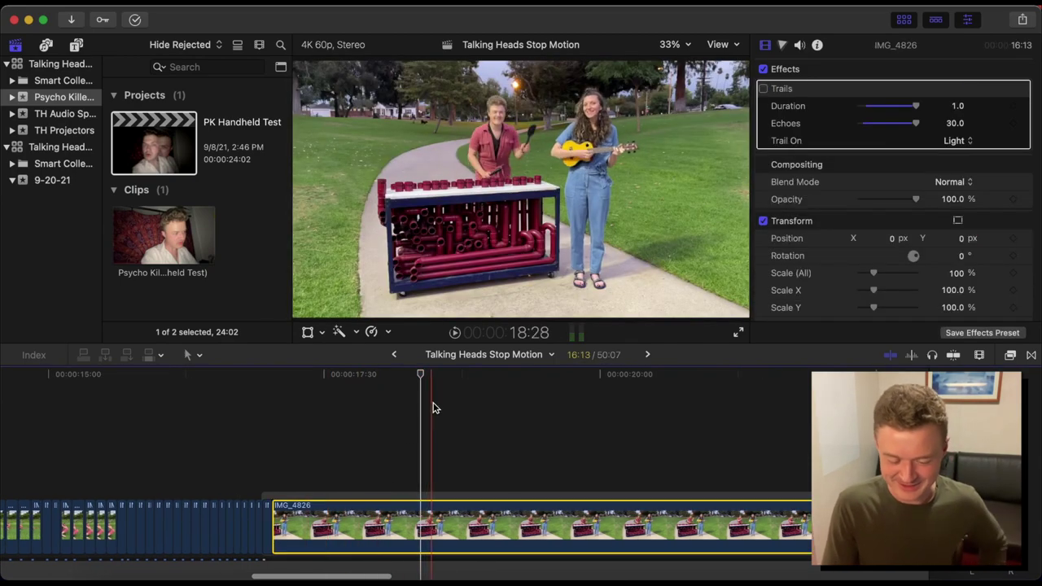
pyautogui.click(348, 366)
pyautogui.moveTo(348, 366); pyautogui.dragTo(552, 373)
# - Zoom out the timeline and re-enable the Uke Attack connected clip
pyautogui.press('super+minus')
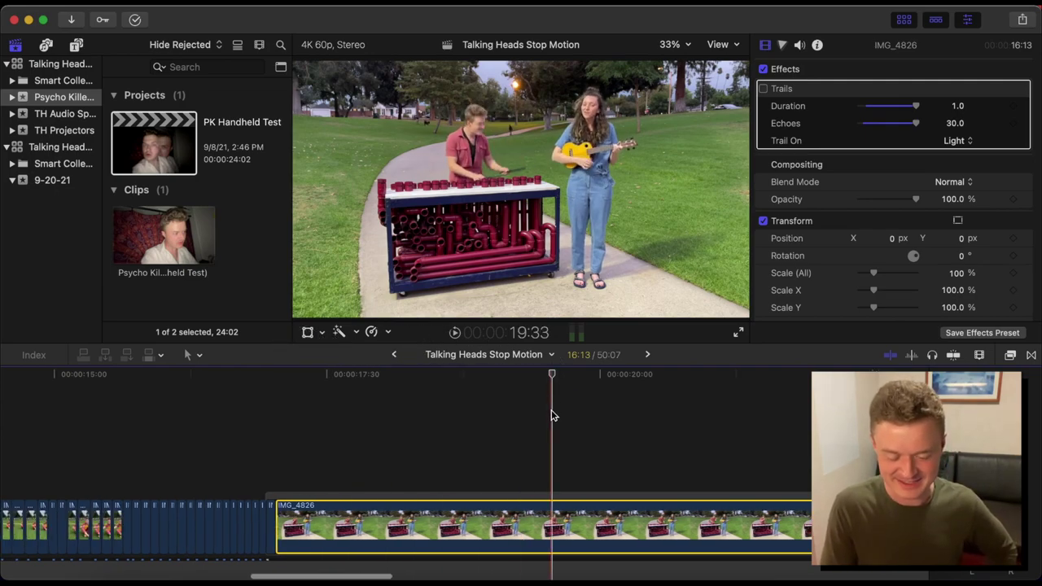
pyautogui.press('super+minus')
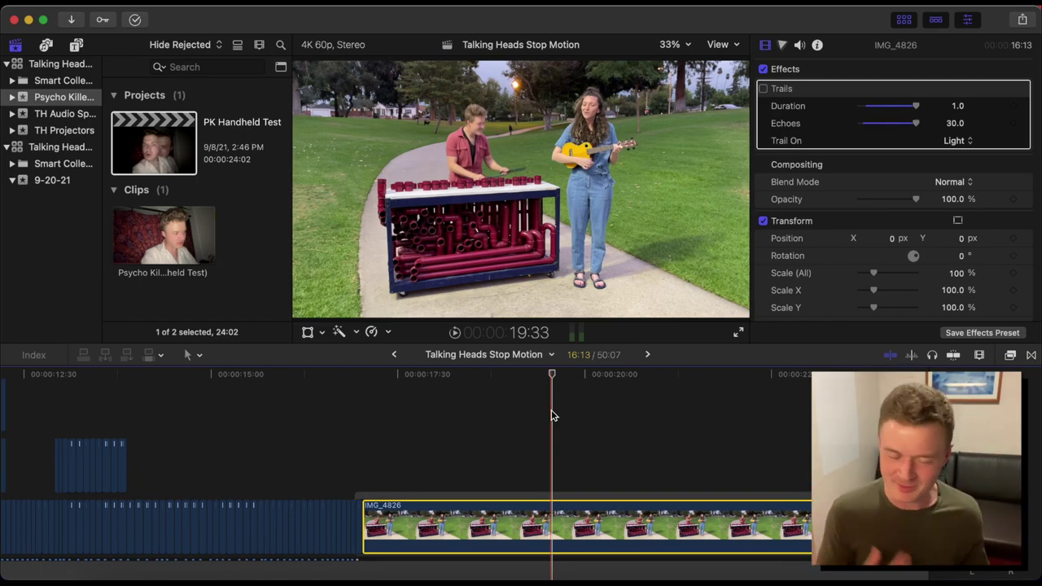
pyautogui.hscroll(8, 552, 416)
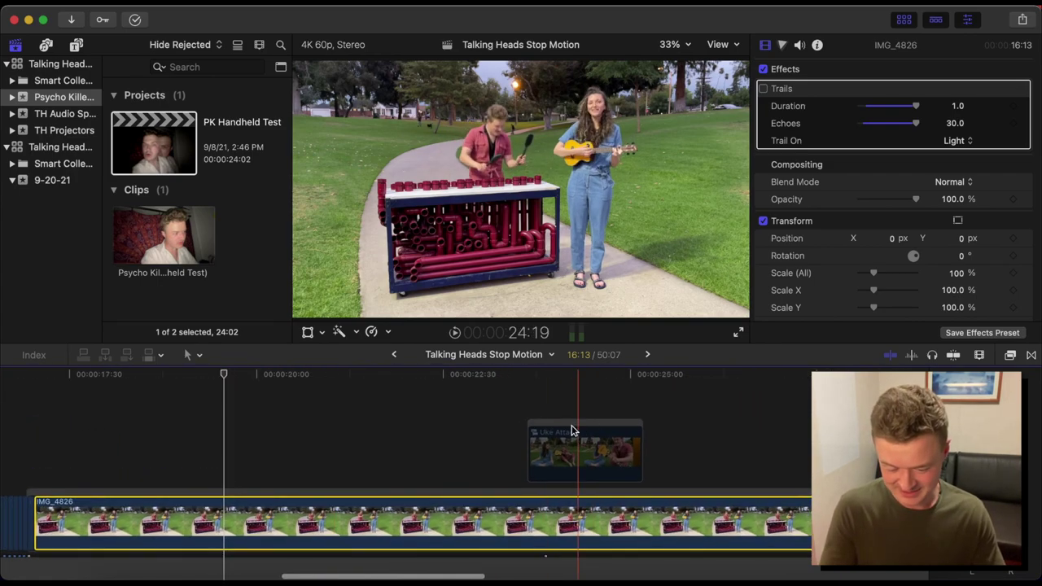
pyautogui.click(555, 431)
pyautogui.press('v')
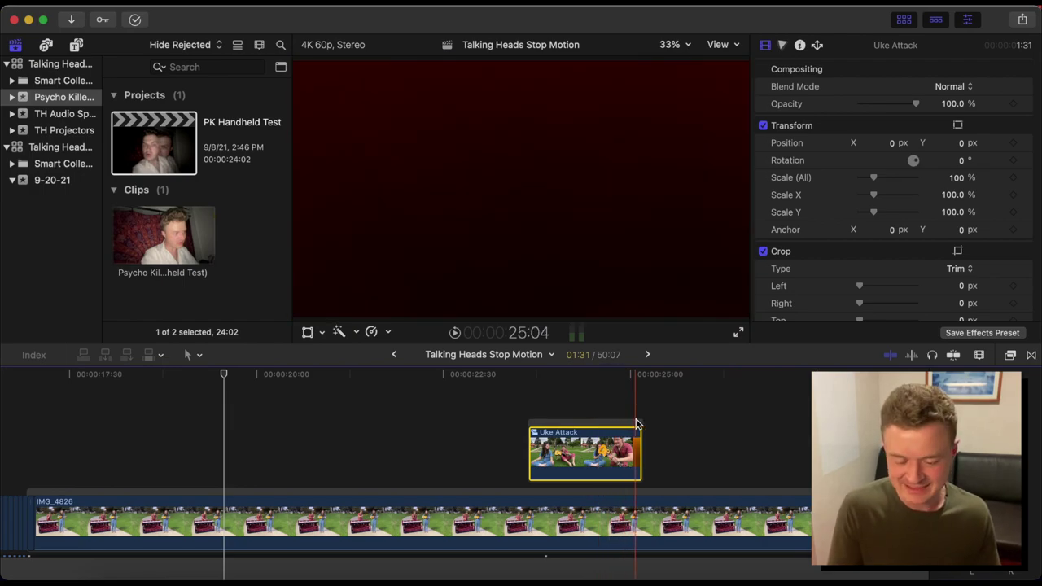
pyautogui.hscroll(10, 645, 421)
# - Zoom out, move the playhead to about 32:18, and return to the Talking Heads Music Video project
pyautogui.hscroll(3, 645, 421)
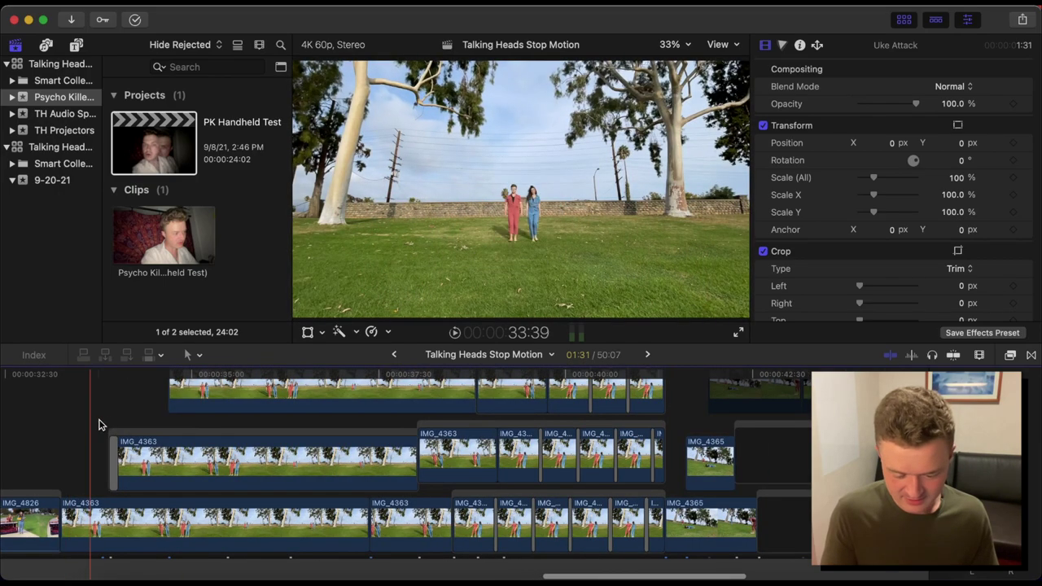
pyautogui.press('super+minus')
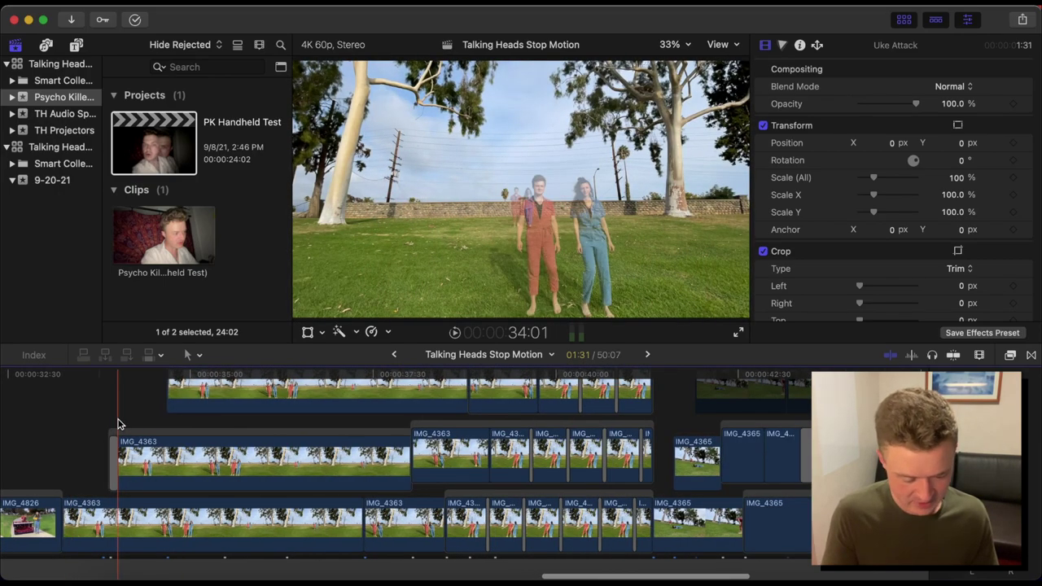
pyautogui.click(20, 380)
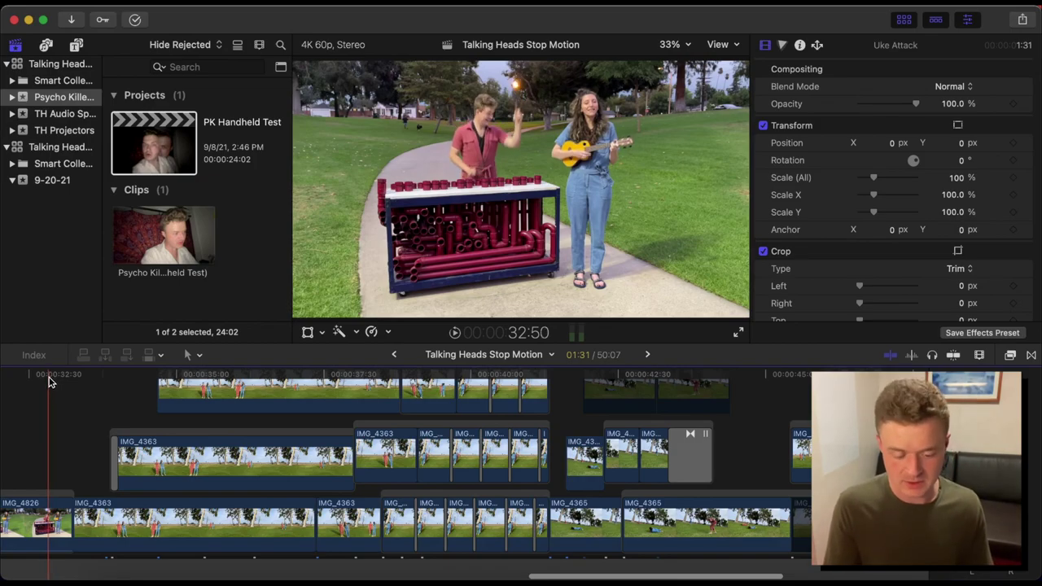
pyautogui.click(646, 355)
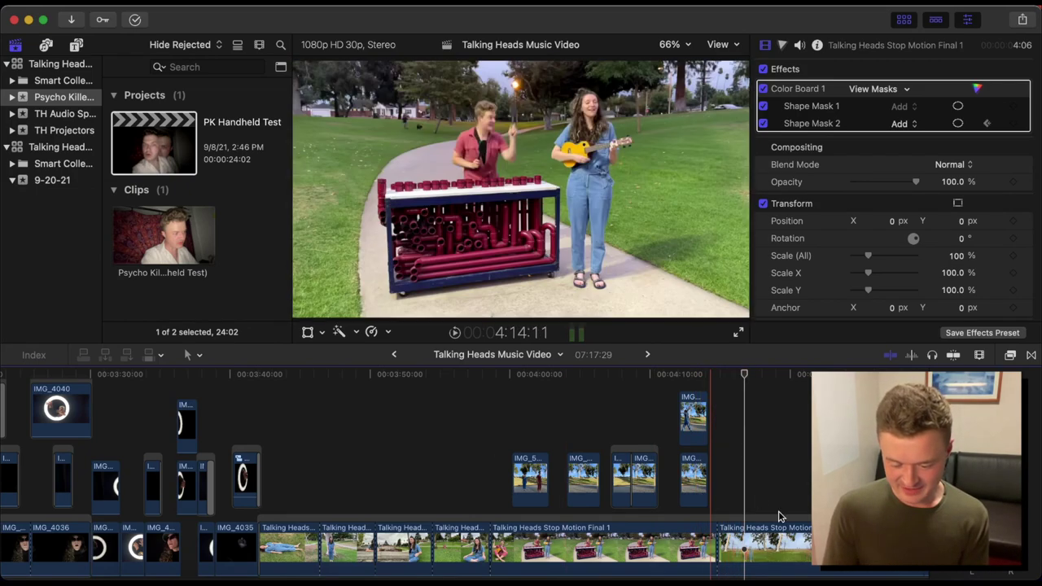
# - Open the later Talking Heads Stop Motion compound clip, browse it, then return and play the music video
pyautogui.click(761, 547)
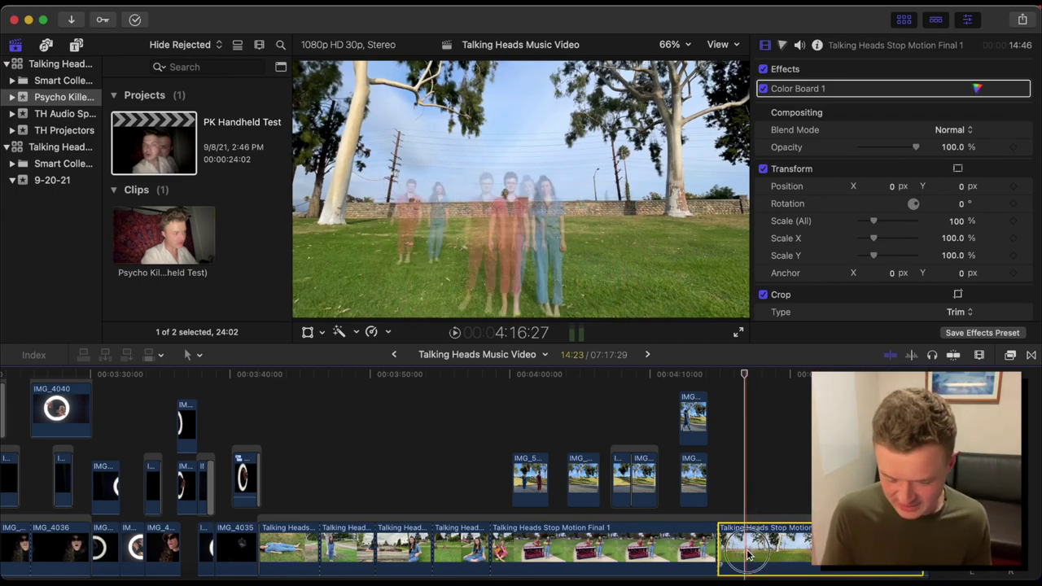
pyautogui.doubleClick(759, 552)
pyautogui.hscroll(-5, 89, 414)
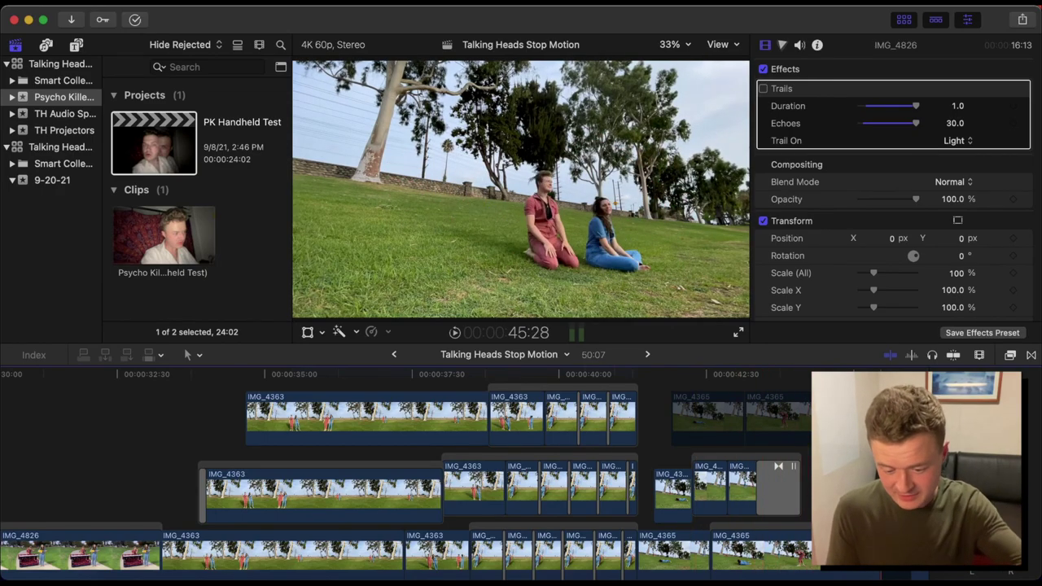
pyautogui.hscroll(5, 667, 469)
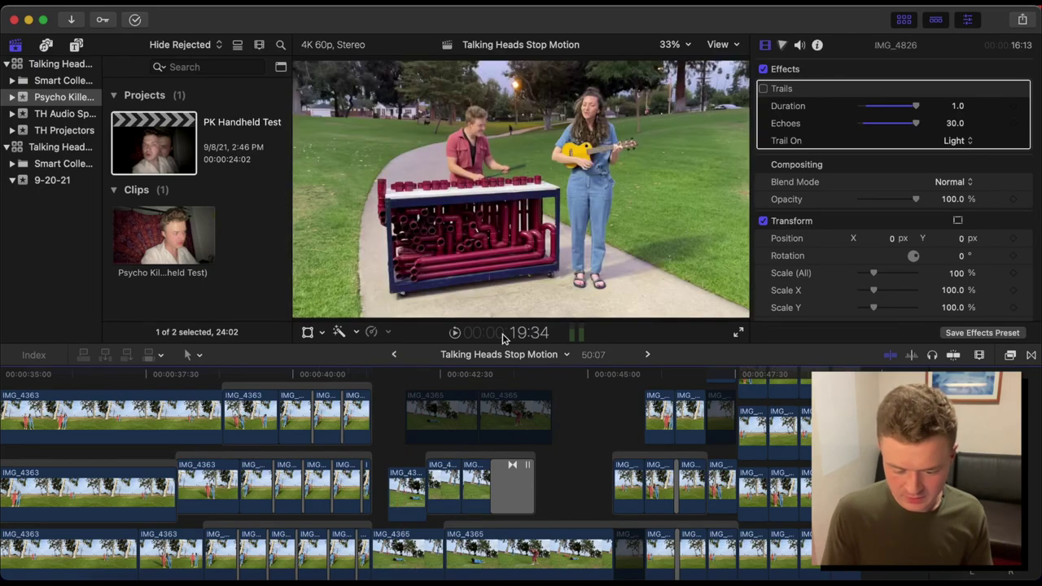
pyautogui.click(649, 355)
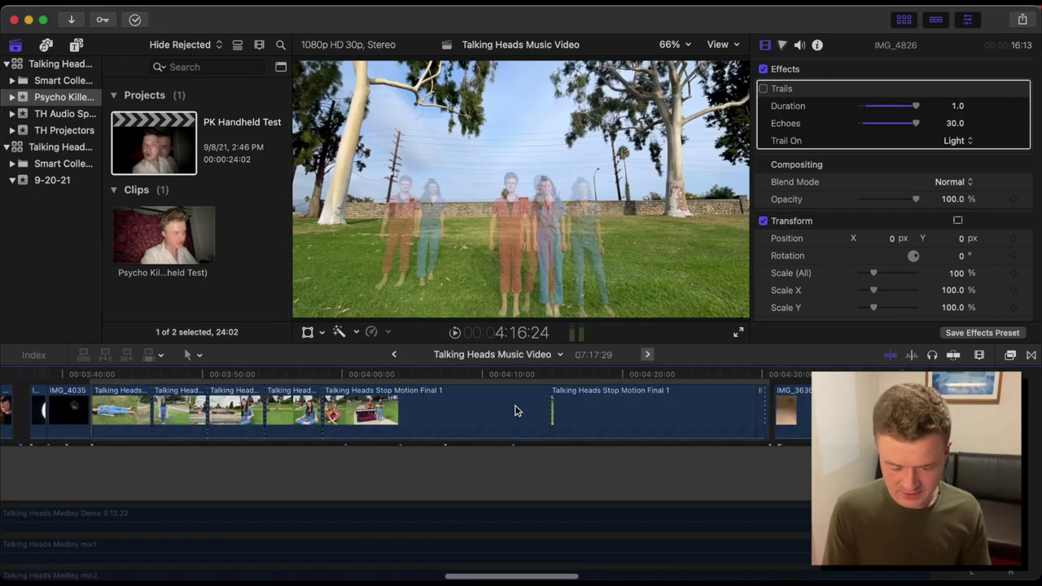
pyautogui.press('space')
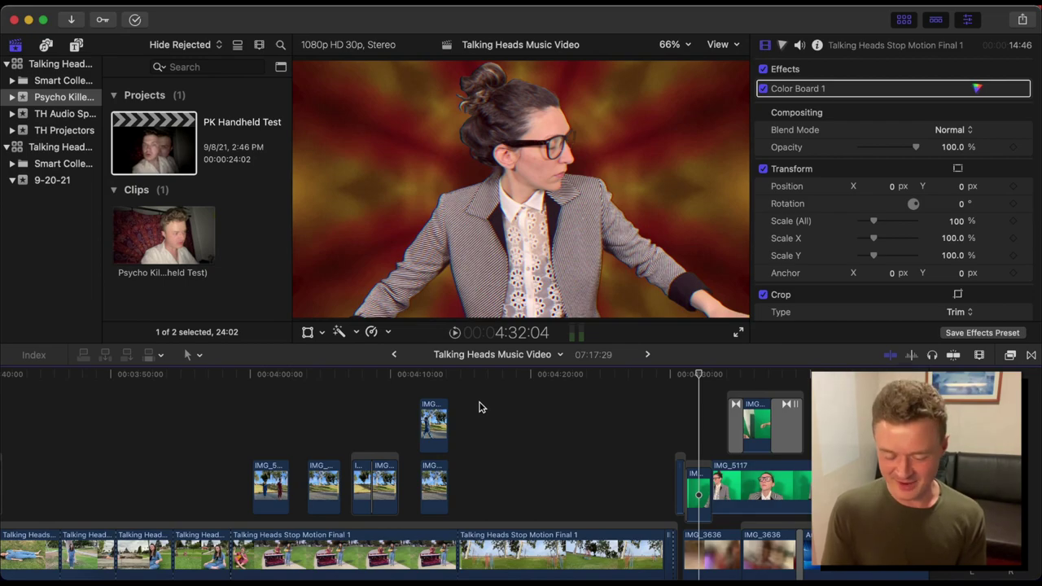
# - Stop playback and scroll along the Talking Heads Music Video timeline
pyautogui.press('space')
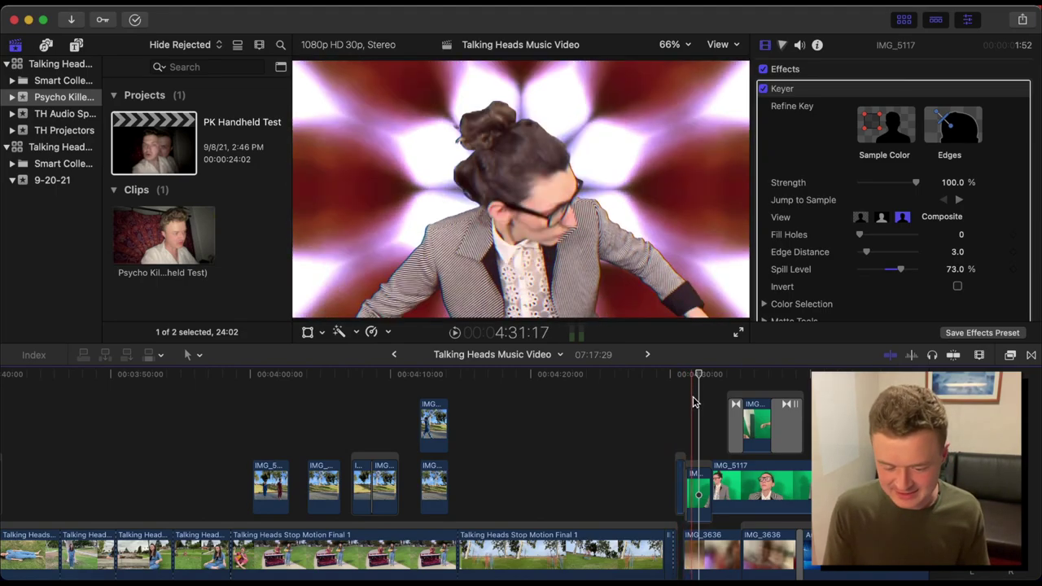
pyautogui.hscroll(10, 700, 401)
pyautogui.scroll(-2, 700, 401)
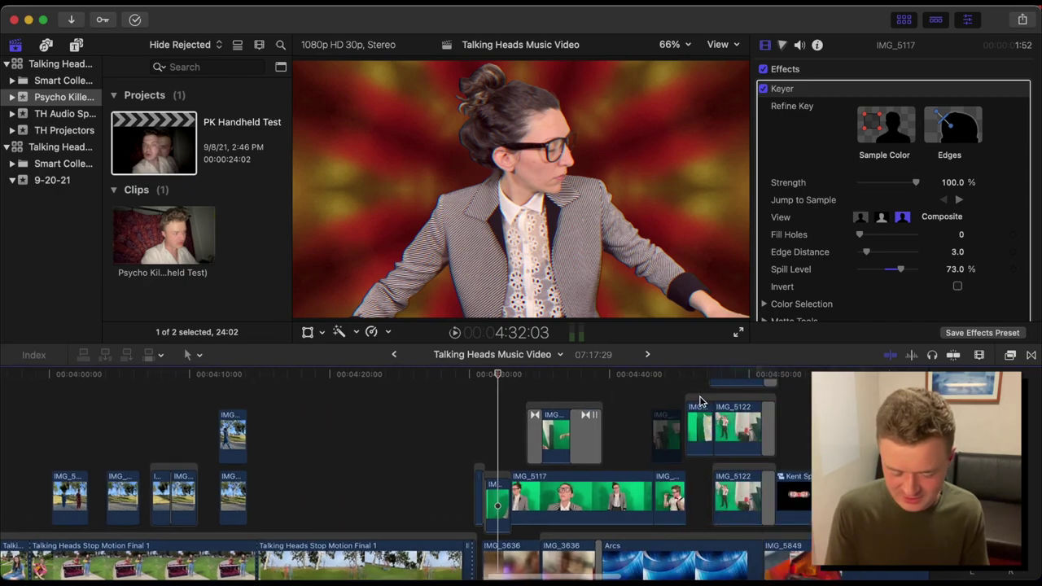
pyautogui.scroll(4, 700, 401)
pyautogui.hscroll(1, 700, 401)
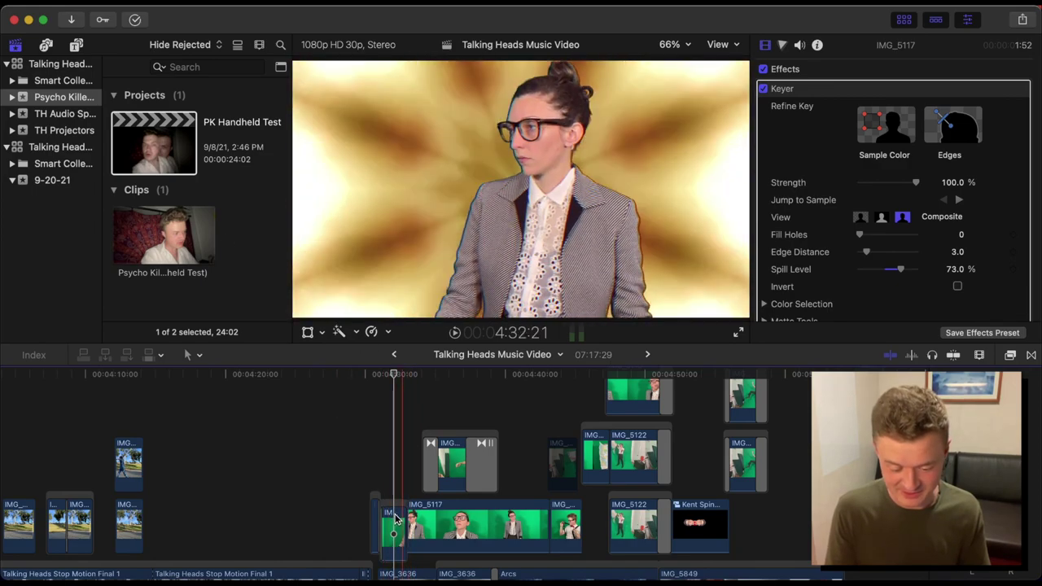
pyautogui.hscroll(1, 395, 518)
pyautogui.hscroll(5, 396, 518)
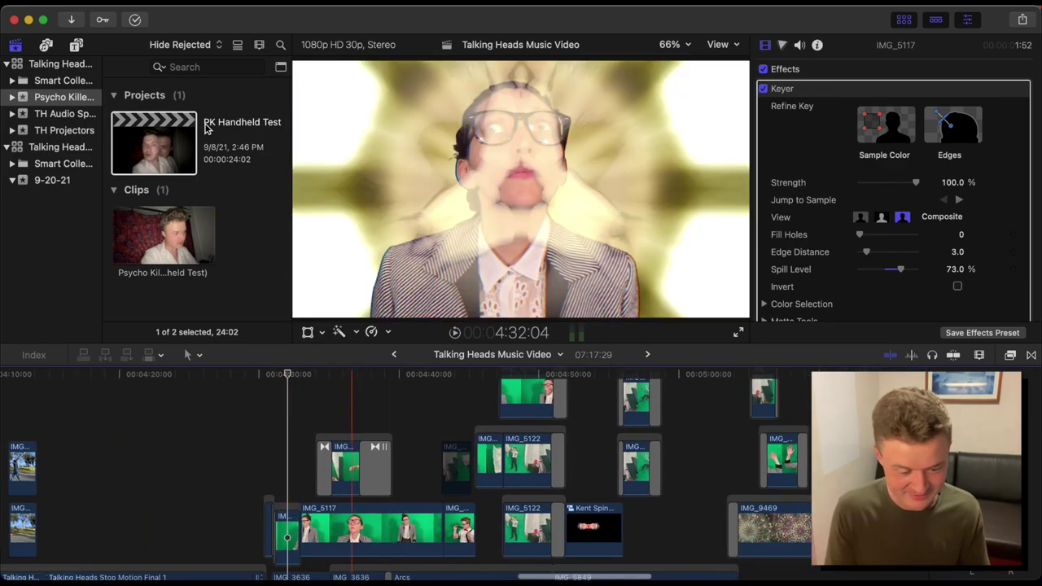
# - Show the 9-20-21 event's clips and preview raw green-screen clip IMG_5122
pyautogui.press('super+1')
pyautogui.click(52, 180)
pyautogui.click(114, 197)
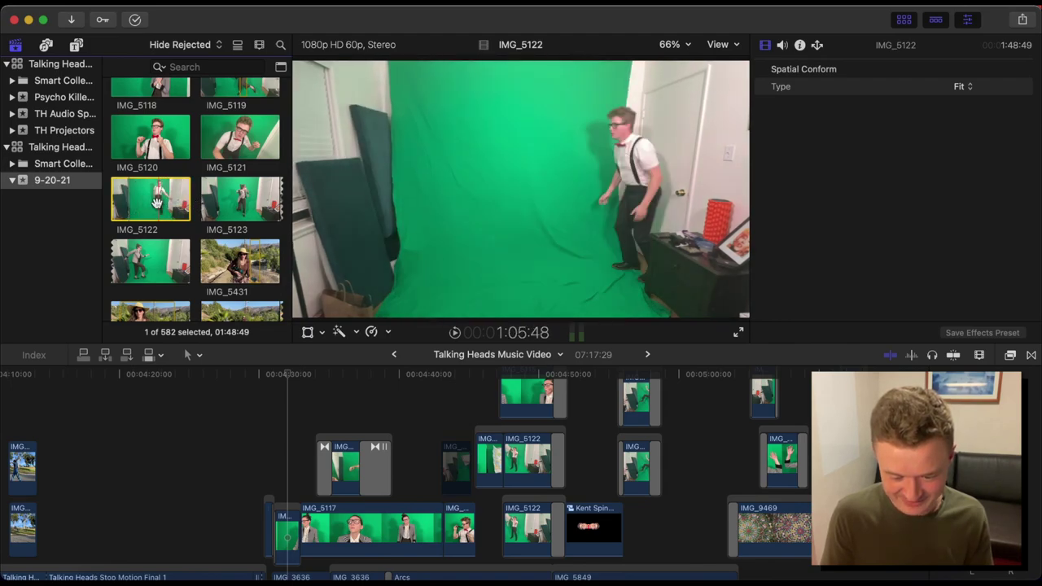
pyautogui.press('space')
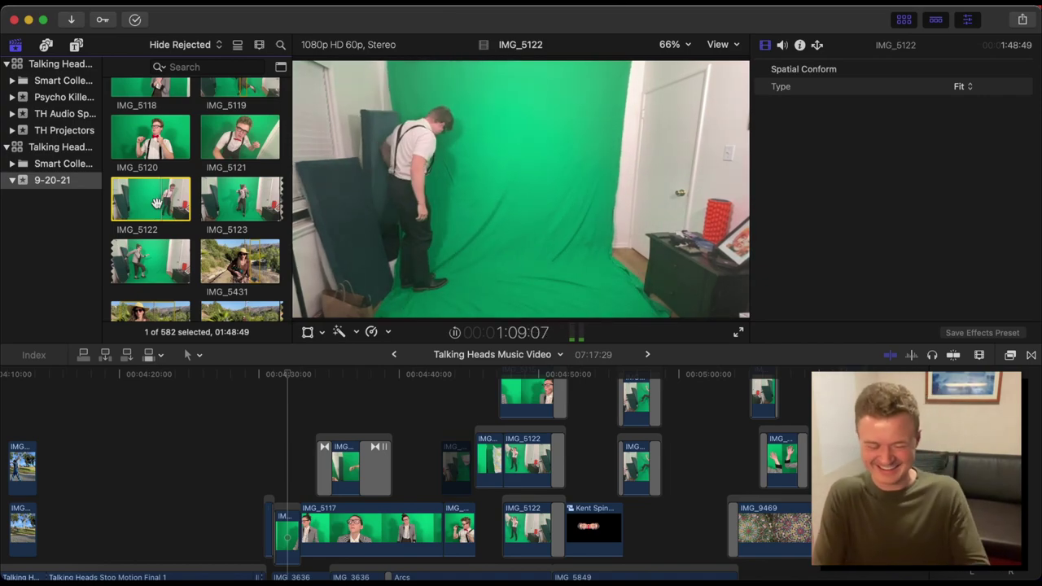
pyautogui.press('space')
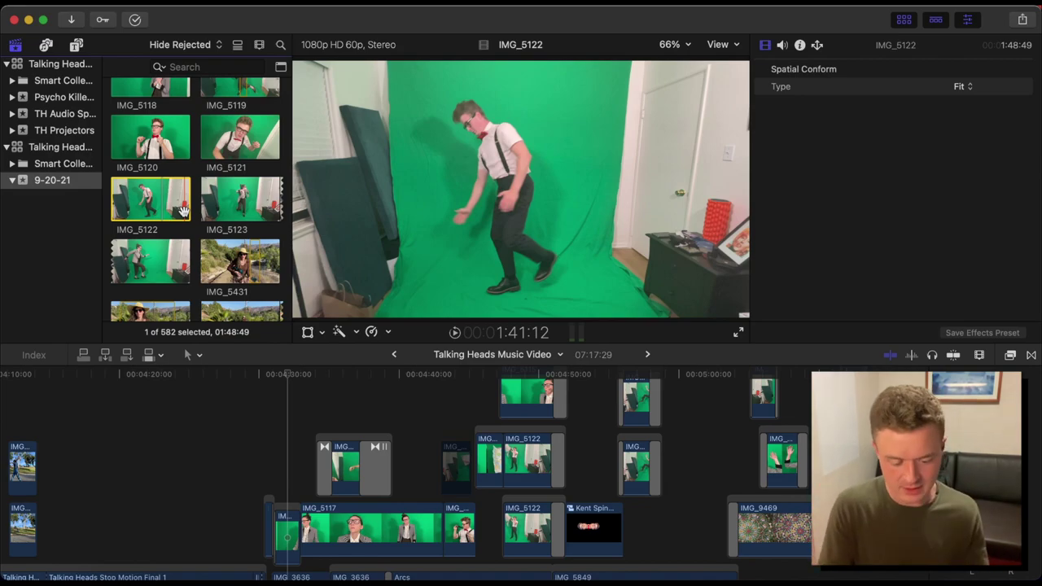
# - Select the keyed IMG_5117 clip and play its section of the timeline
pyautogui.click(296, 498)
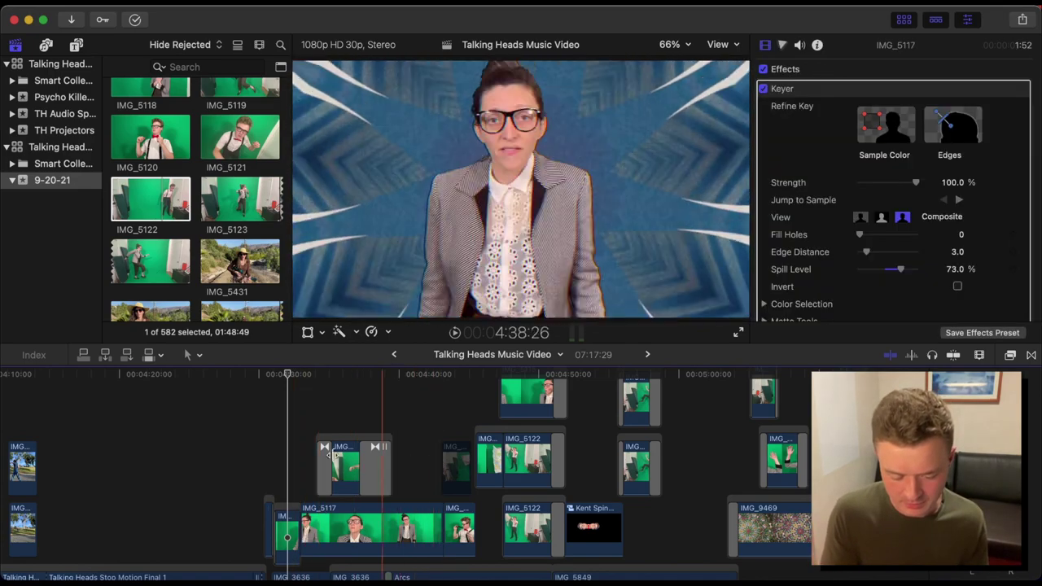
pyautogui.press('space')
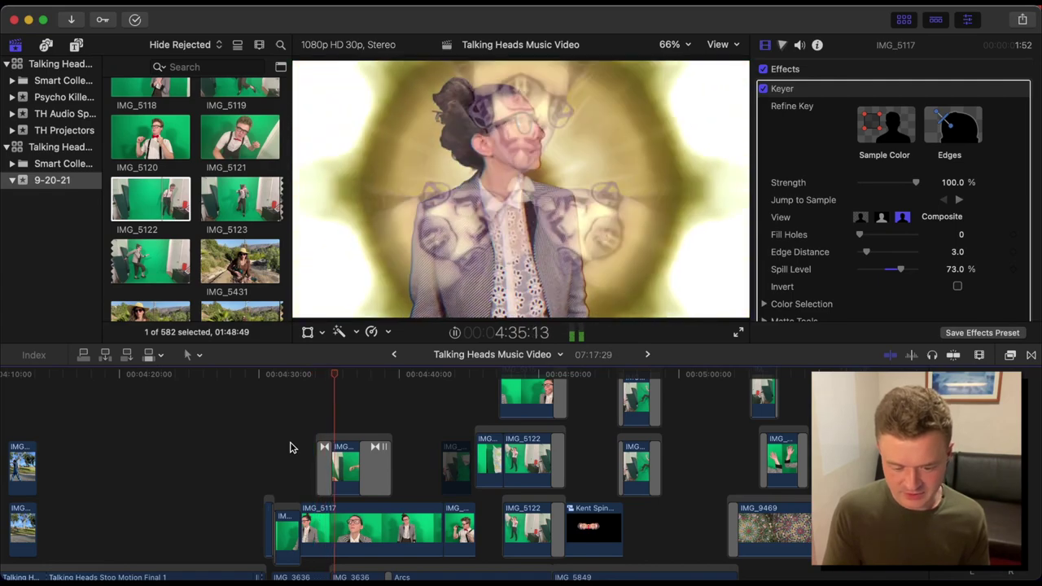
pyautogui.press('space')
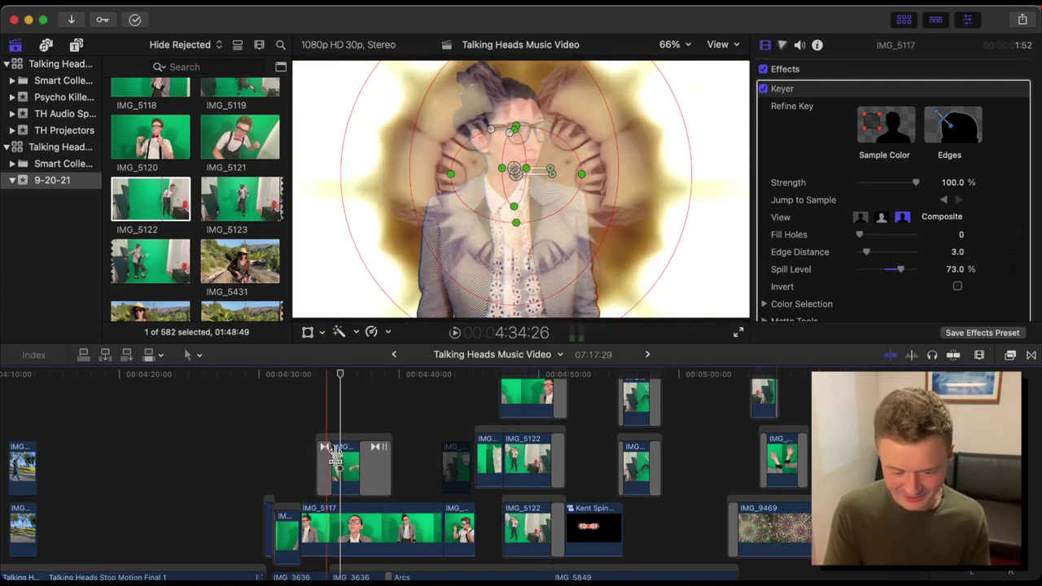
# - Play IMG_5121's kaleidoscope section, then select IMG_5122 in the browser
pyautogui.click(333, 375)
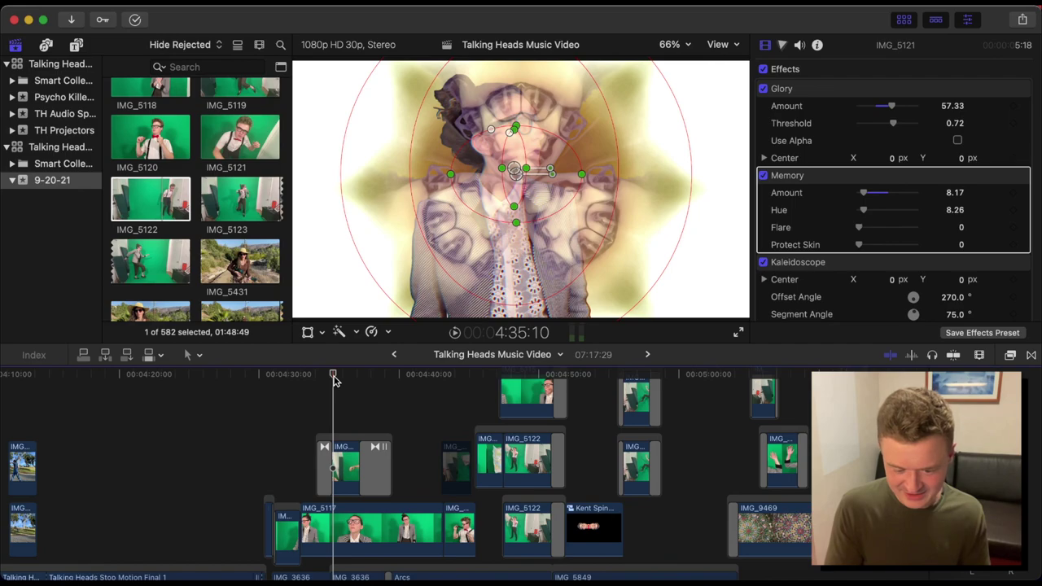
pyautogui.press('space')
pyautogui.scroll(-3, 365, 441)
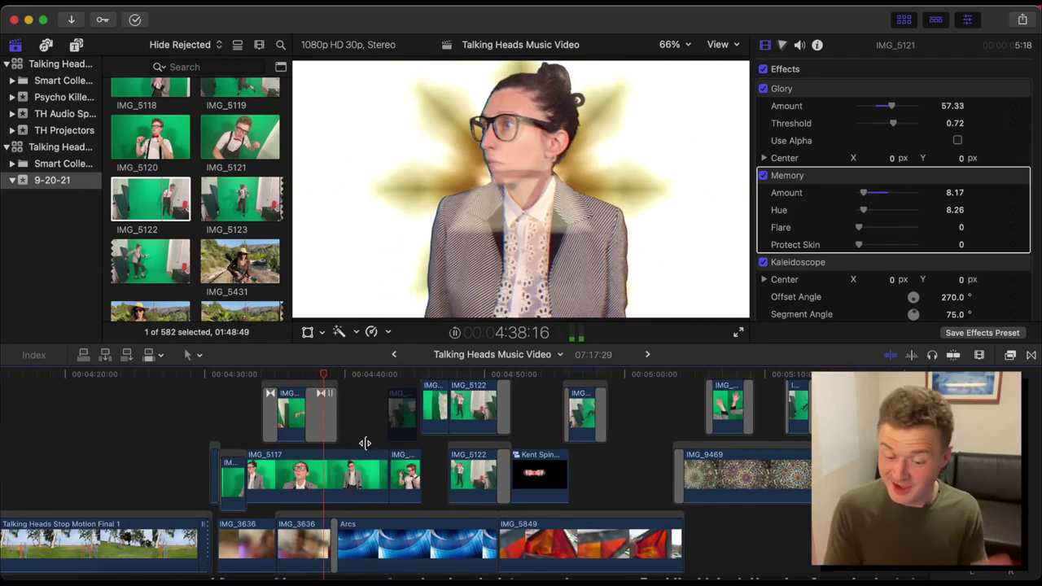
pyautogui.press('space')
pyautogui.click(172, 173)
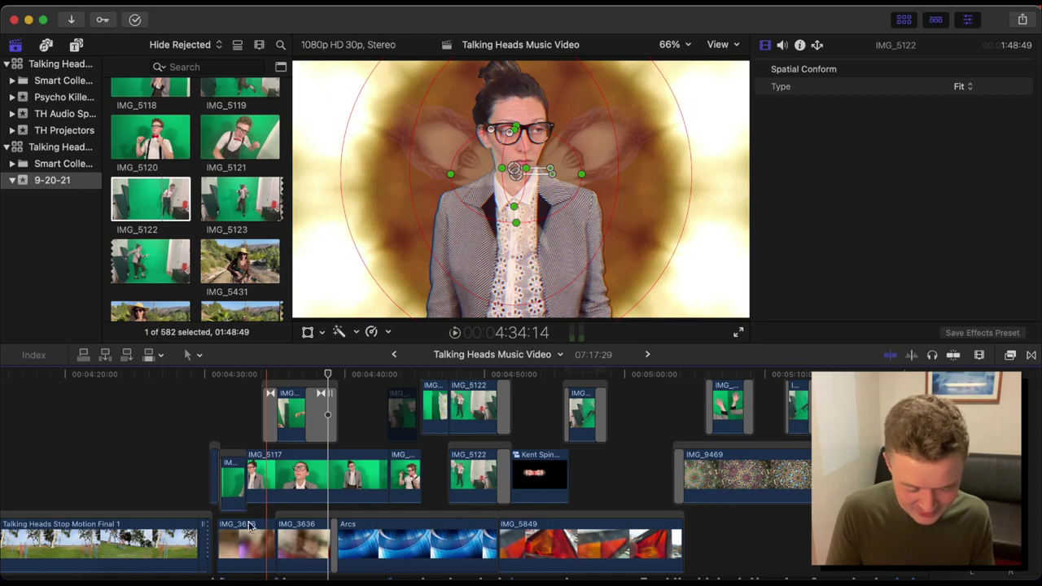
pyautogui.click(301, 545)
pyautogui.scroll(-2, 301, 545)
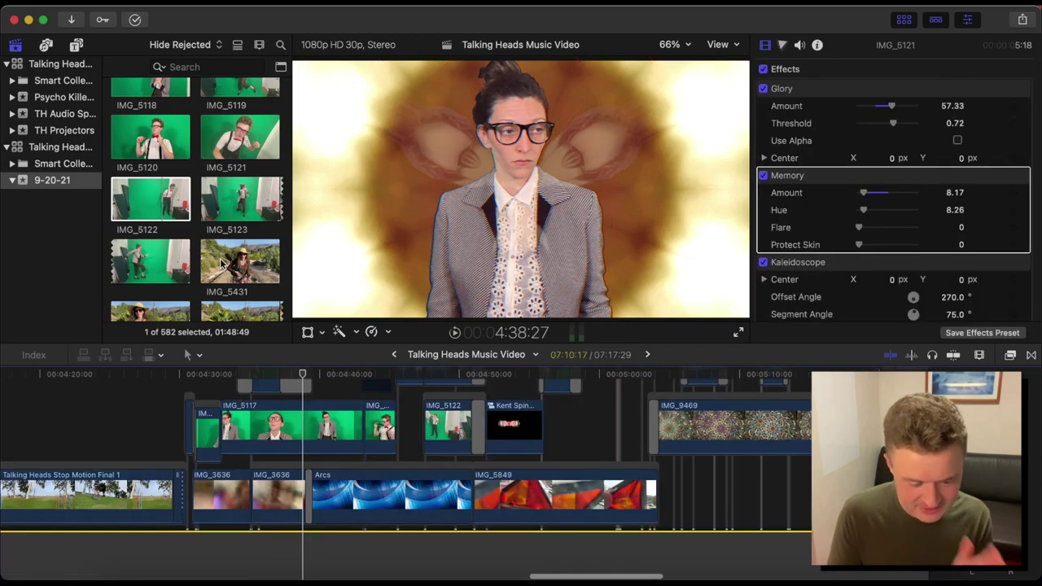
pyautogui.click(113, 576)
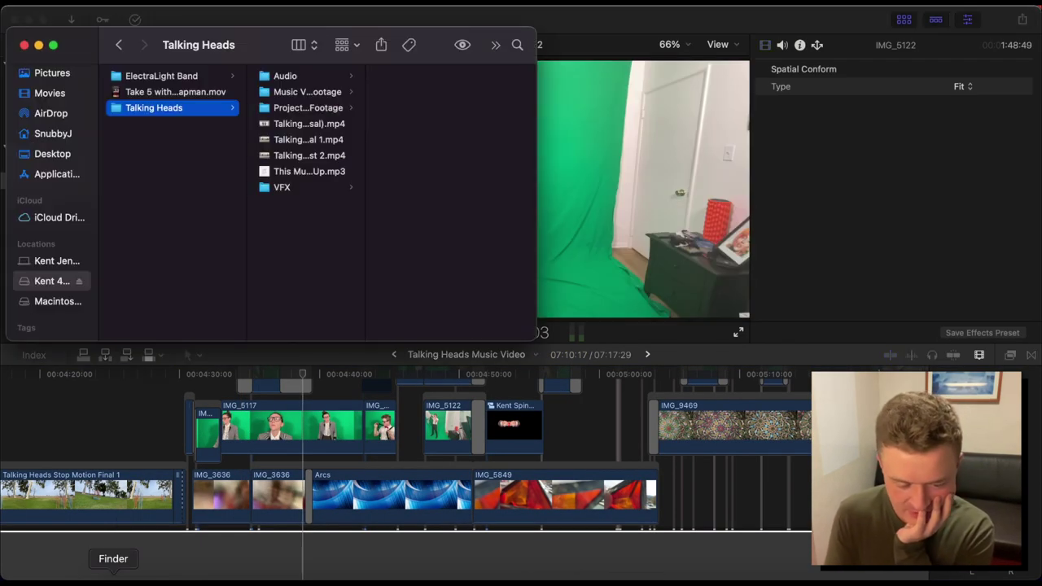
pyautogui.click(286, 114)
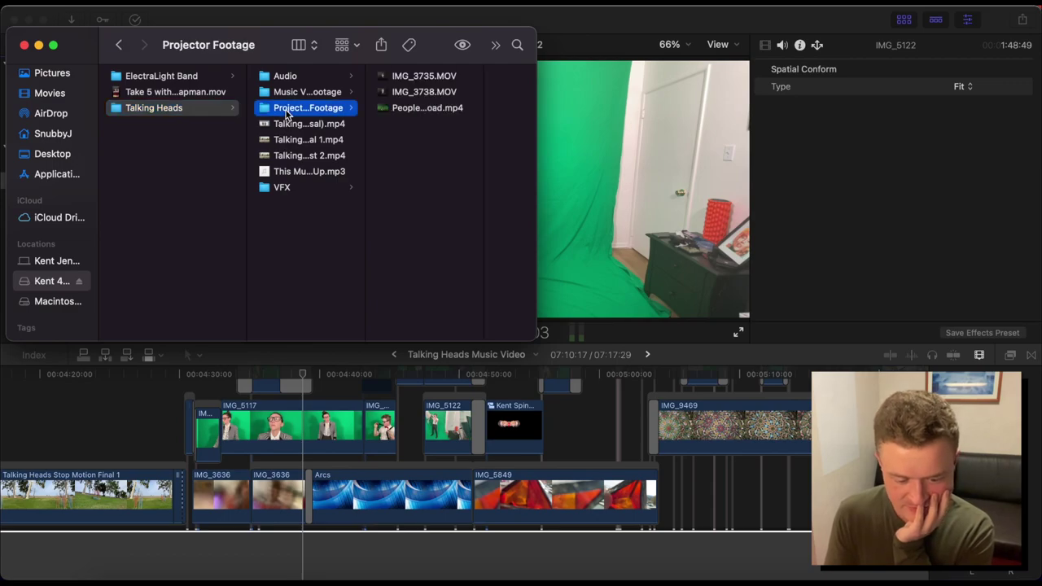
pyautogui.click(302, 188)
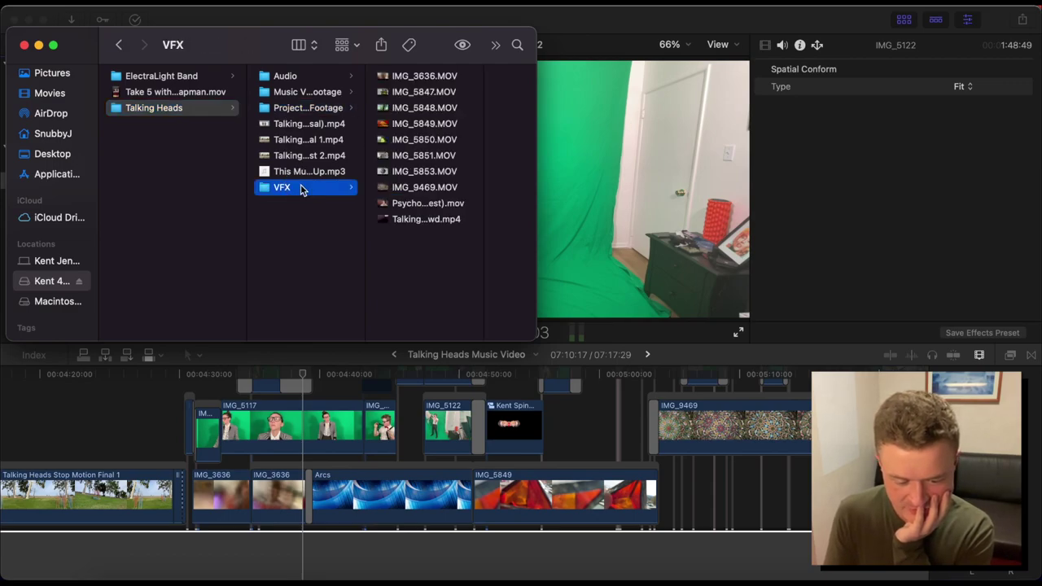
pyautogui.click(413, 77)
pyautogui.press('space')
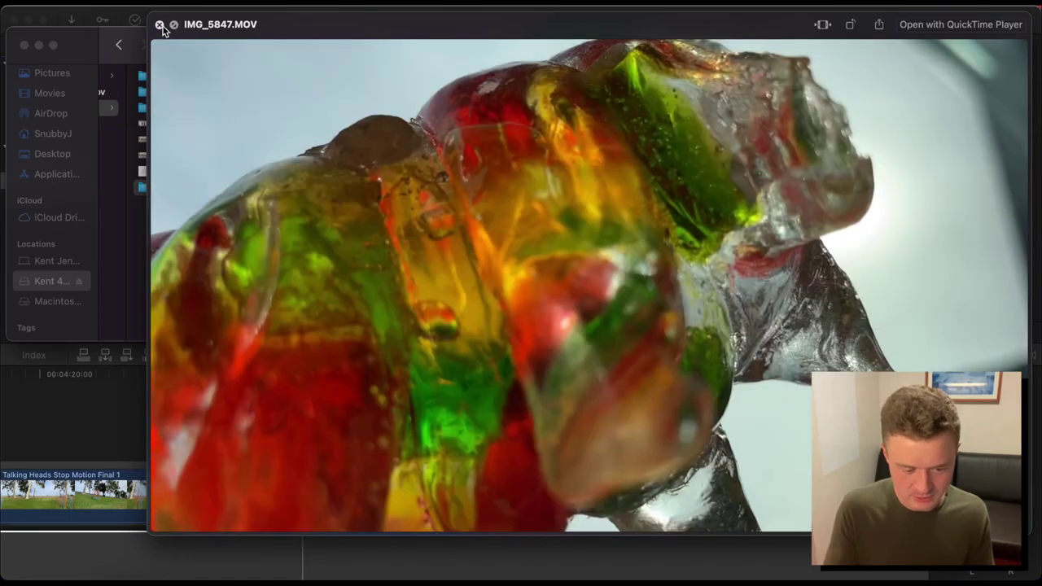
pyautogui.click(159, 25)
pyautogui.click(23, 45)
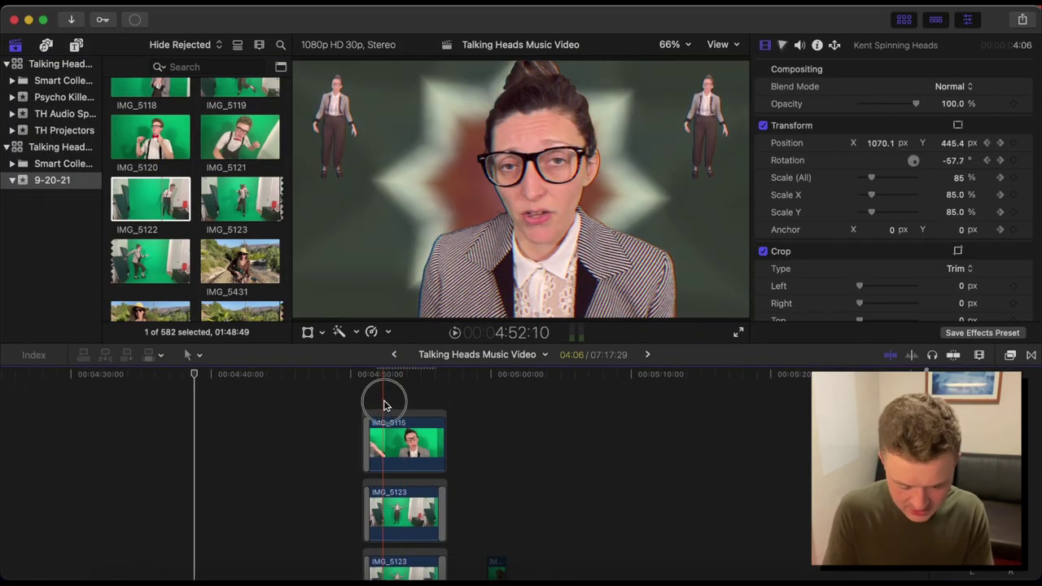
# - Marquee-select the stacked IMG_5115 and IMG_5123 clips, rearrange them, then undo it
pyautogui.moveTo(385, 404); pyautogui.dragTo(389, 560)
pyautogui.press('super+z')
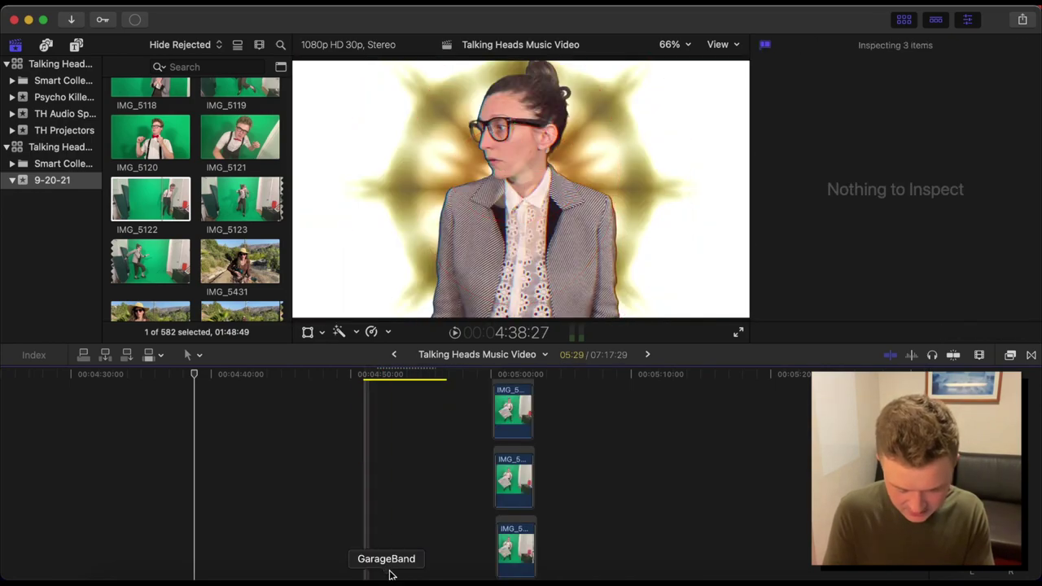
pyautogui.click(393, 525)
pyautogui.press('super+z')
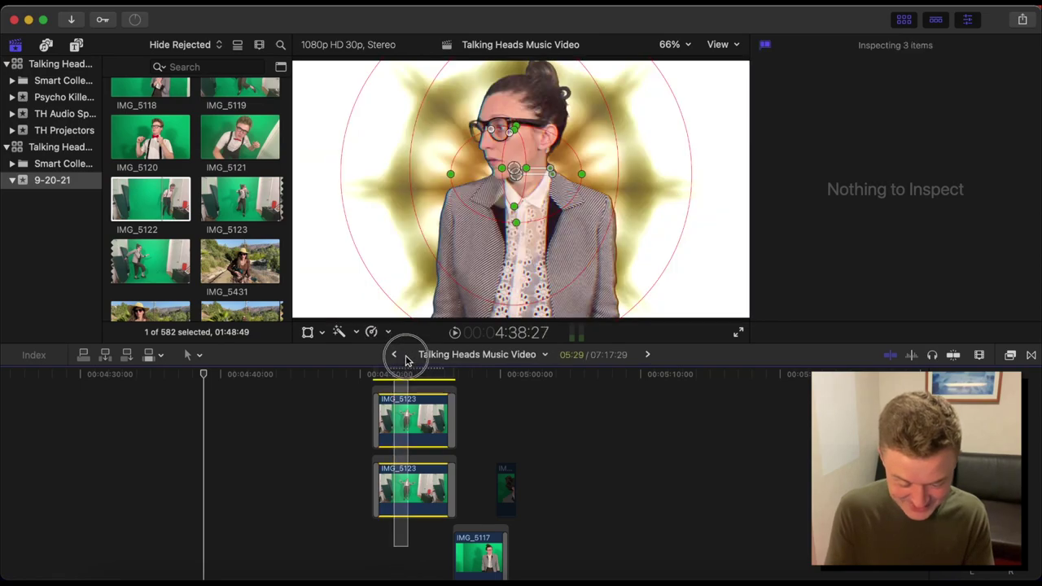
pyautogui.press('super+z')
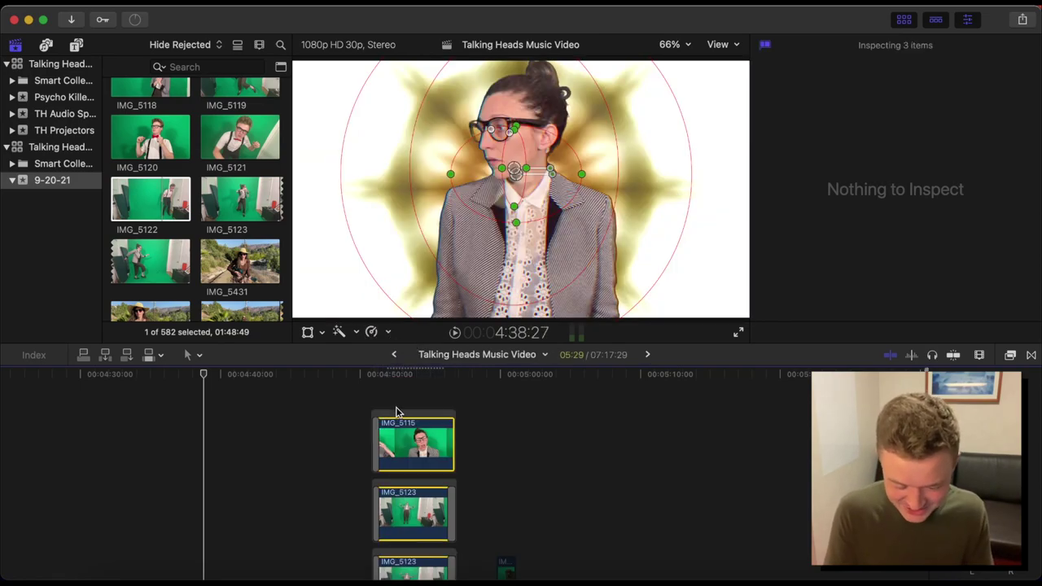
# - Select the IMG_5849 background clip to show its Kaleidoscope effect in the Inspector
pyautogui.click(400, 437)
pyautogui.press('super+z')
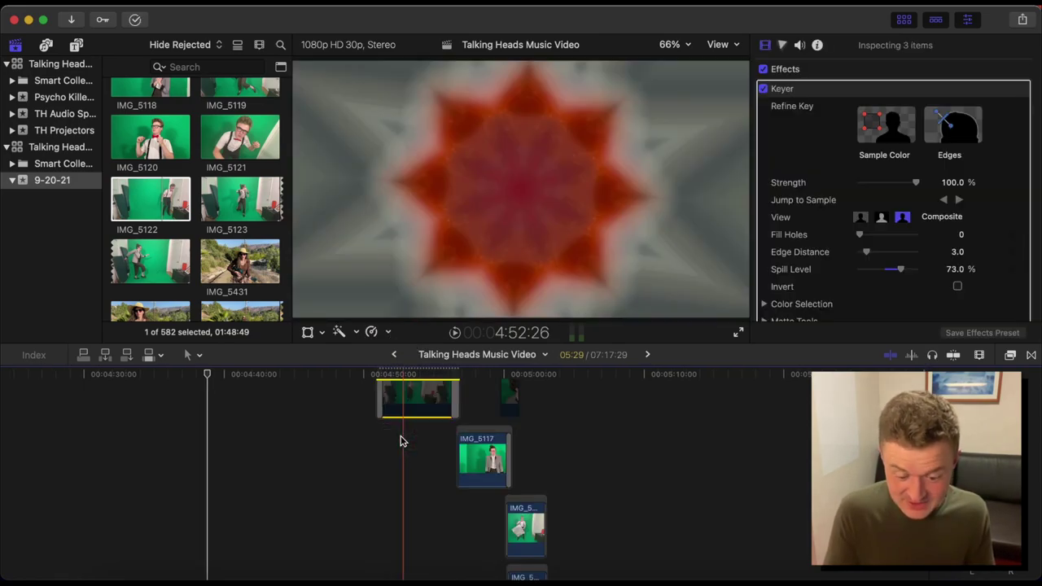
pyautogui.press('super+z')
pyautogui.press('super+z')
pyautogui.press('super+z')
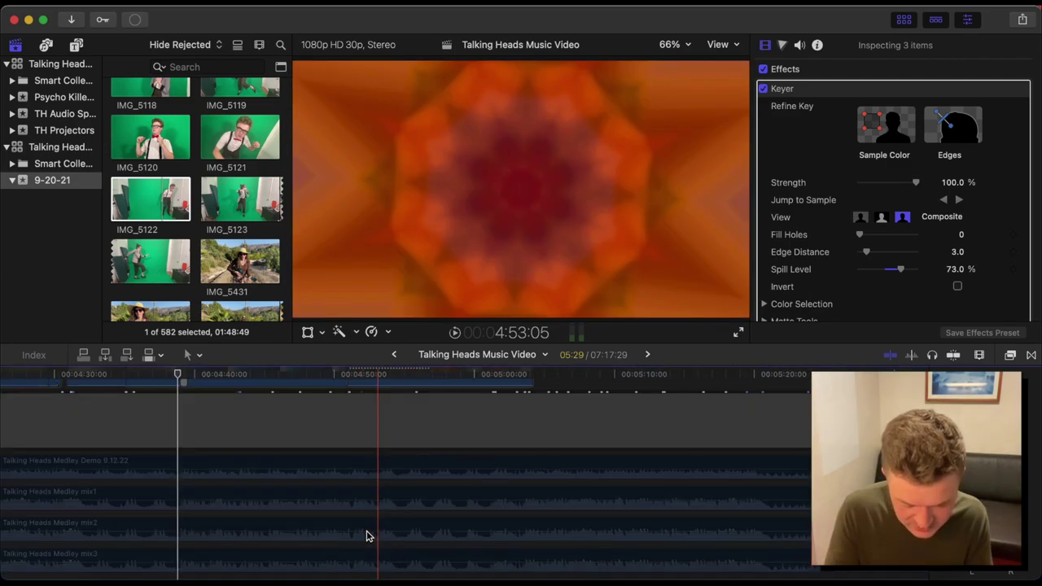
pyautogui.press('super+z')
pyautogui.press('super+z')
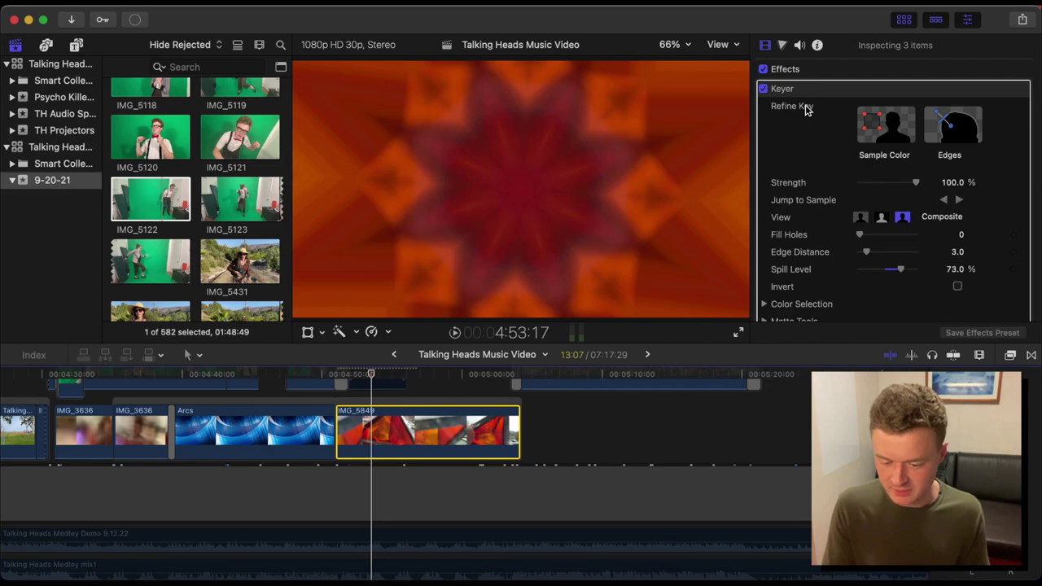
# - Turn off IMG_5849's effects, play the raw background footage, then move the playhead back
pyautogui.click(764, 69)
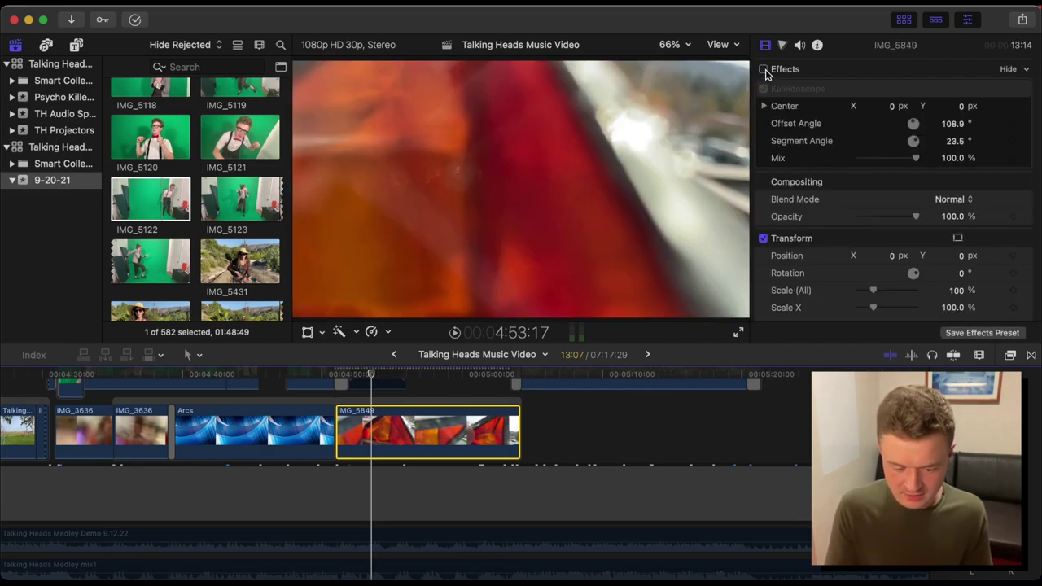
pyautogui.press('space')
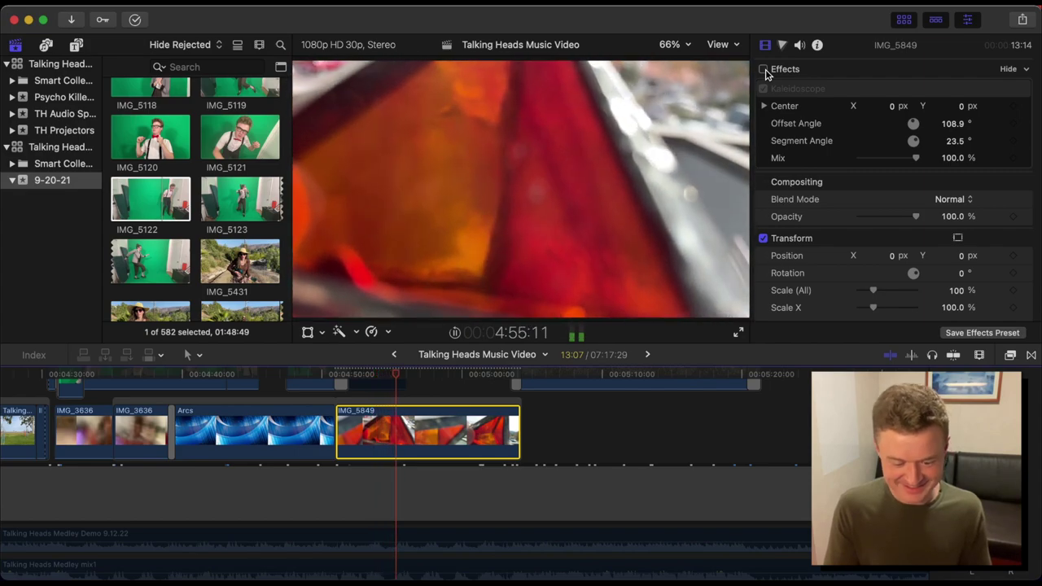
pyautogui.press('space')
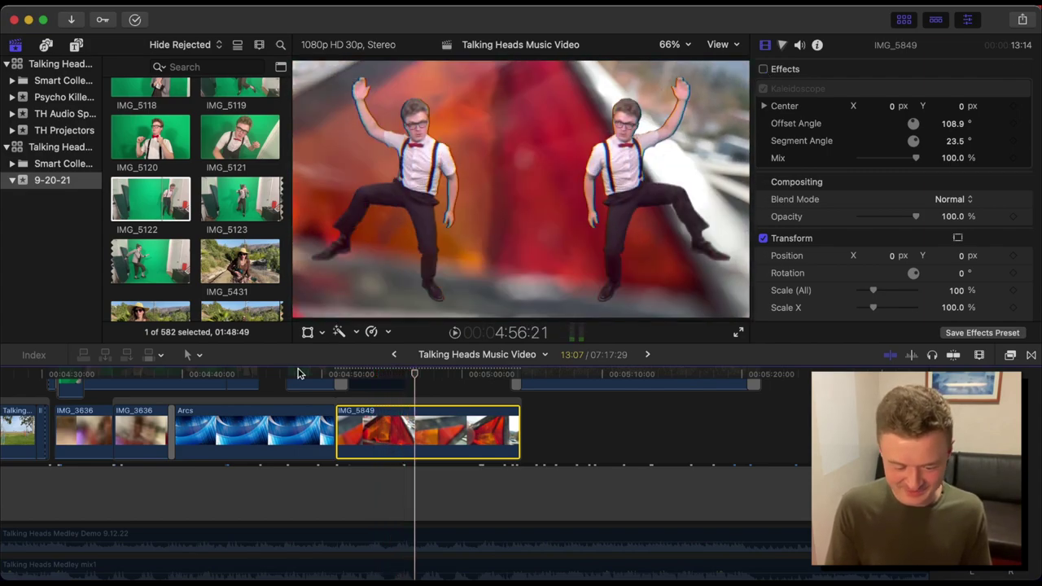
pyautogui.click(355, 376)
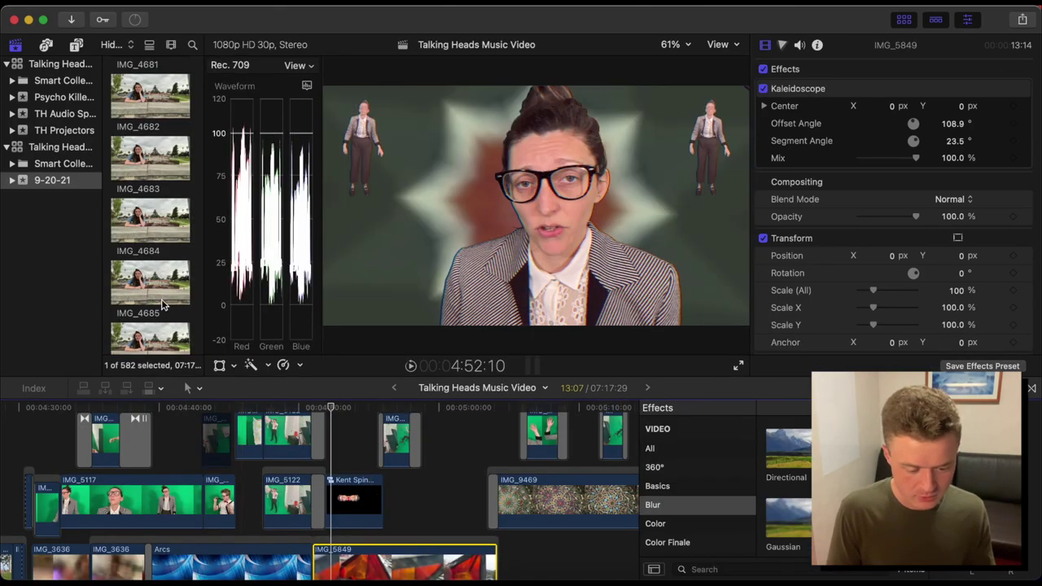
# - Check the proxy frame size in IMG_3711's Transcode Media dialog, then dismiss it
pyautogui.click(162, 304)
pyautogui.scroll(15, 163, 302)
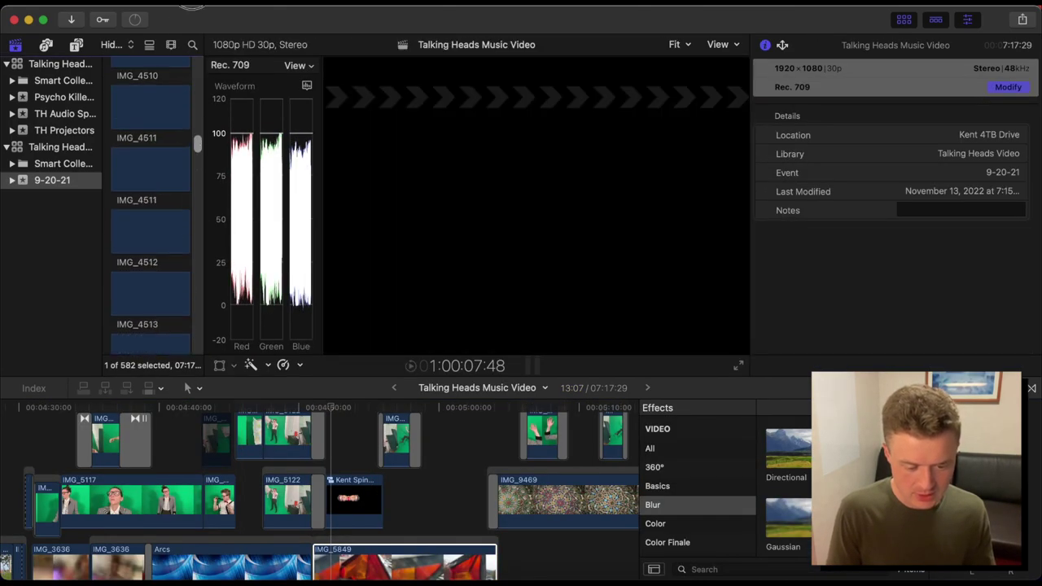
pyautogui.scroll(10, 163, 215)
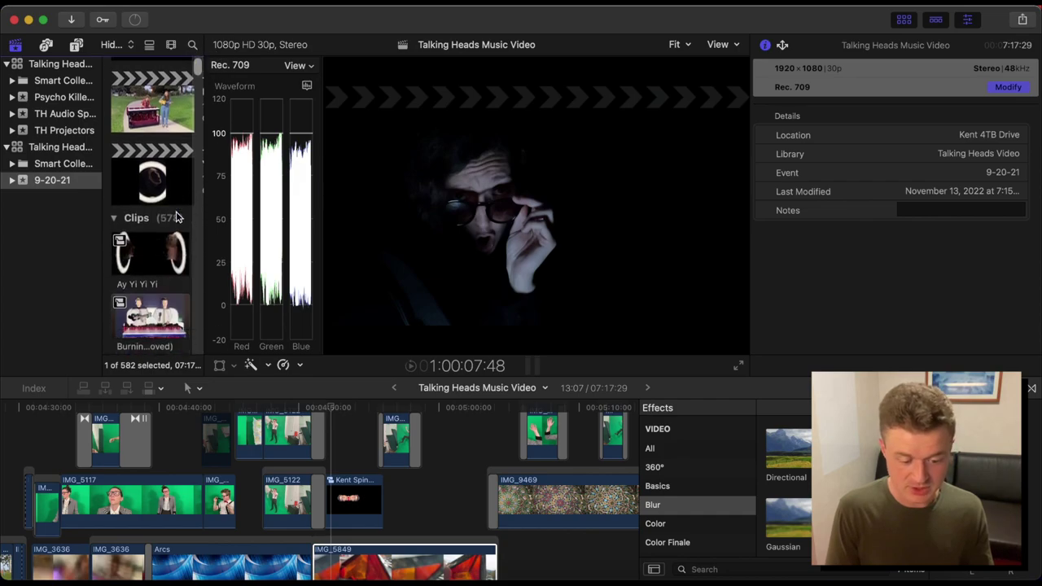
pyautogui.scroll(-2, 178, 216)
pyautogui.scroll(-5, 177, 216)
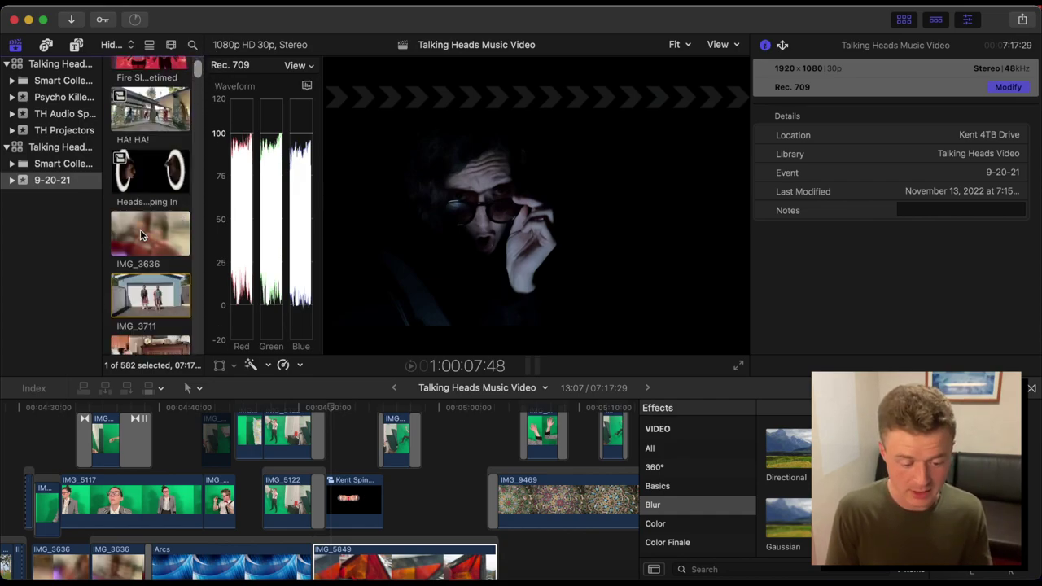
pyautogui.click(140, 231)
pyautogui.rightClick(140, 304)
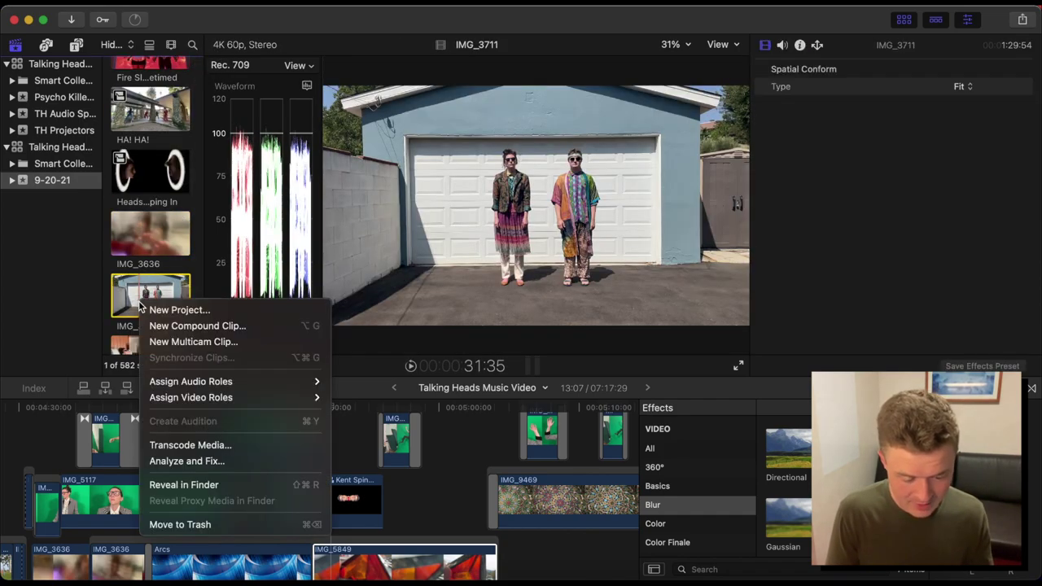
pyautogui.click(222, 447)
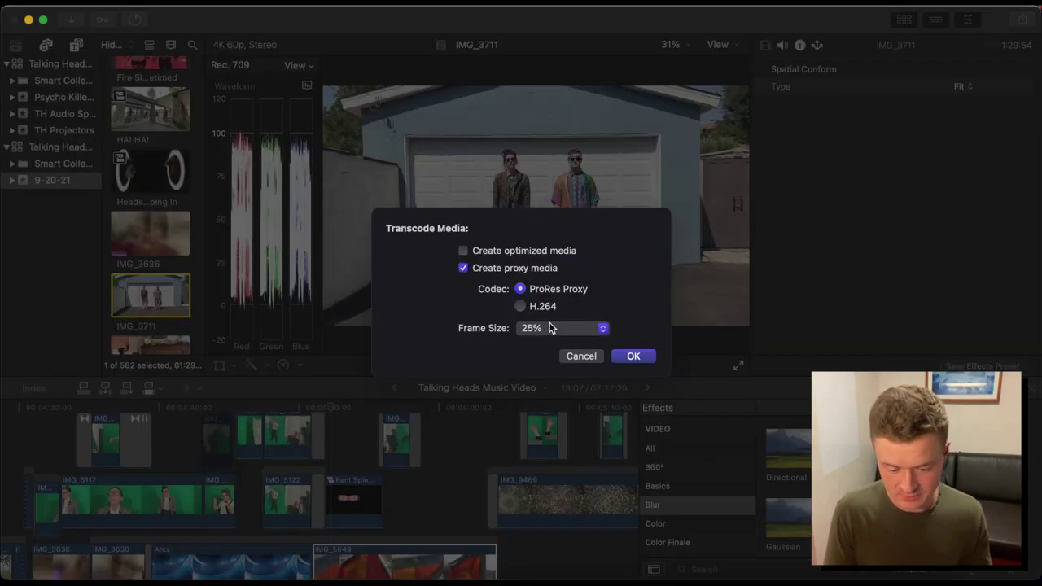
pyautogui.click(550, 326)
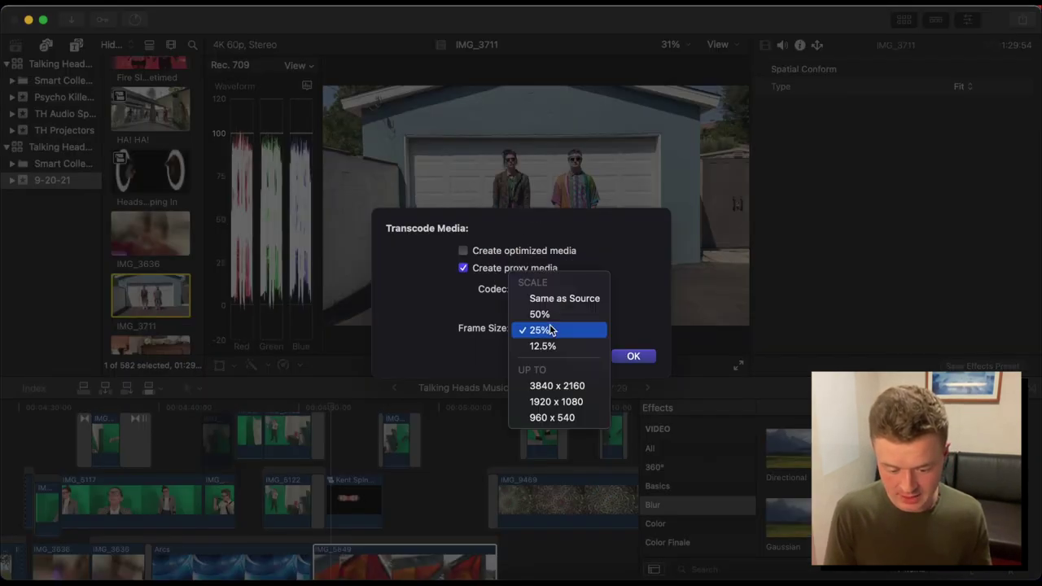
pyautogui.press('Return')
pyautogui.press('Return')
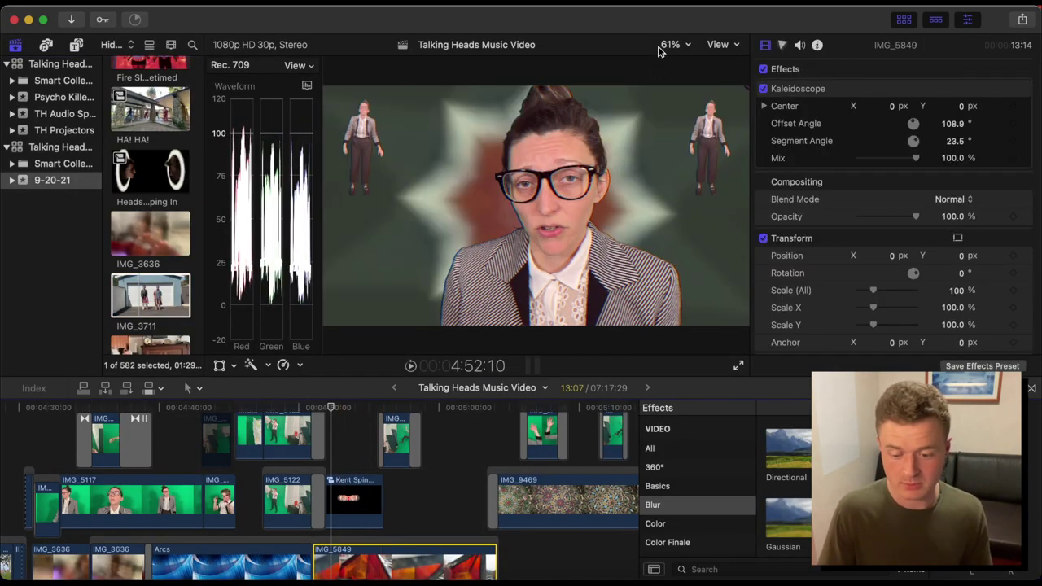
# - Switch the viewer to Optimized/Original media and show IMG_5115's Keyer settings
pyautogui.click(734, 44)
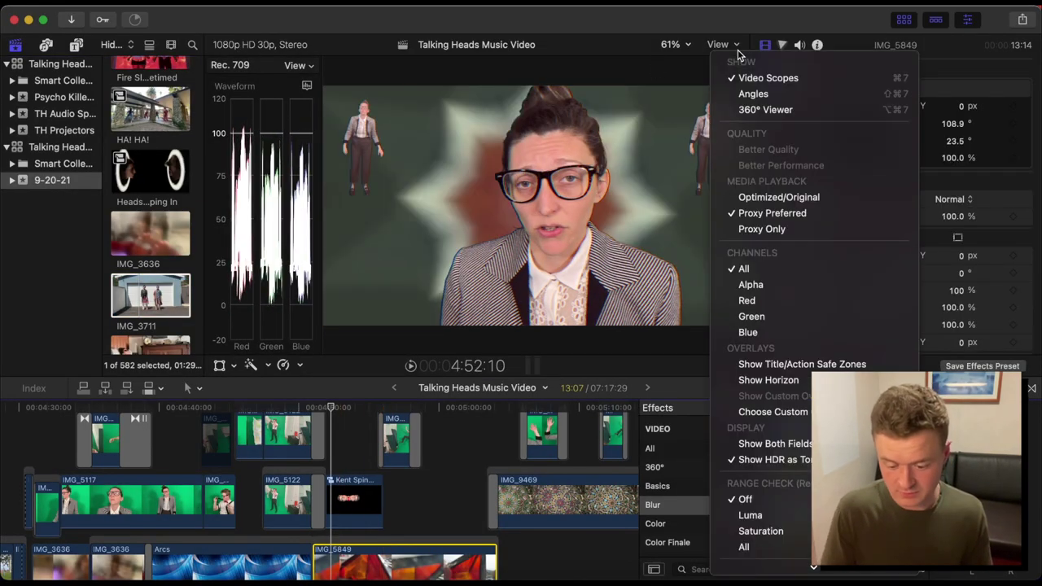
pyautogui.click(760, 201)
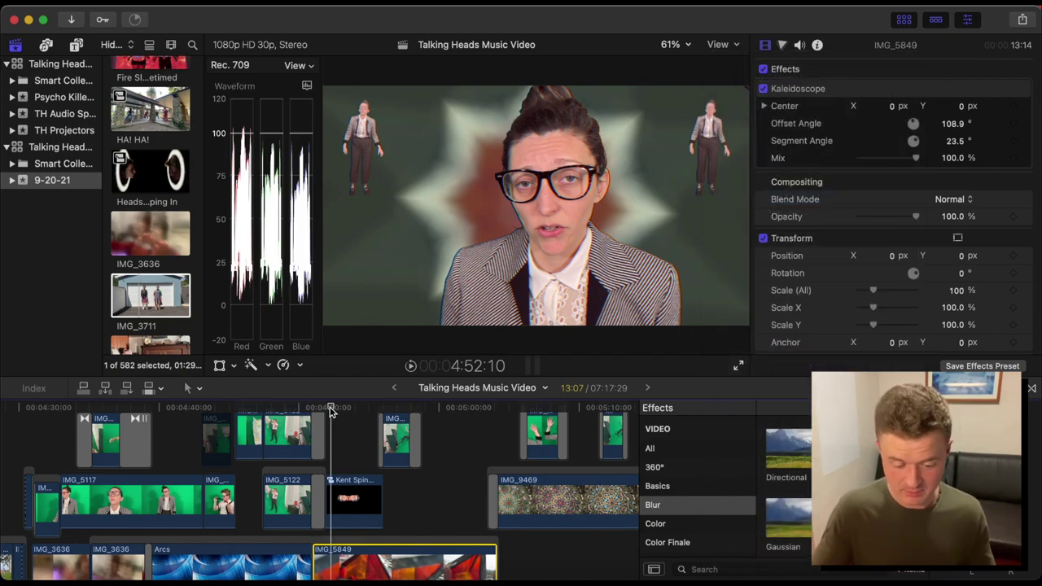
pyautogui.scroll(-3, 330, 440)
pyautogui.click(330, 462)
pyautogui.scroll(3, 330, 462)
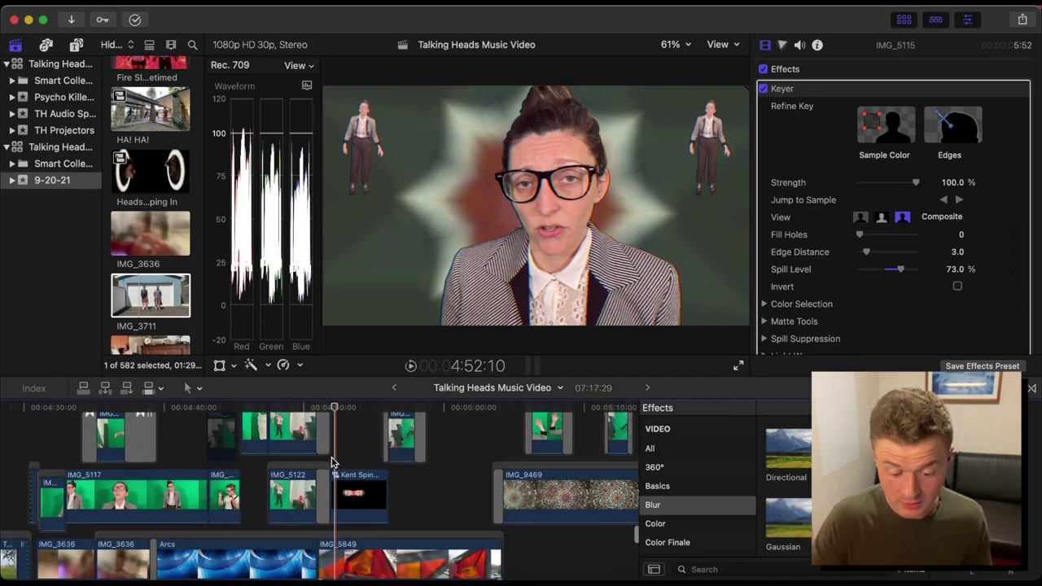
pyautogui.scroll(2, 330, 462)
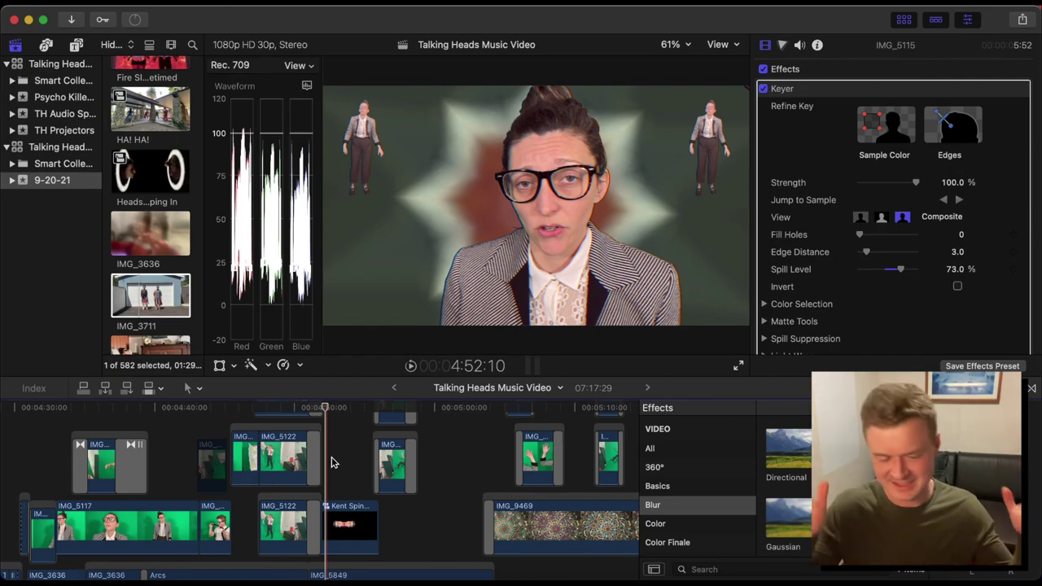
pyautogui.scroll(-5, 327, 431)
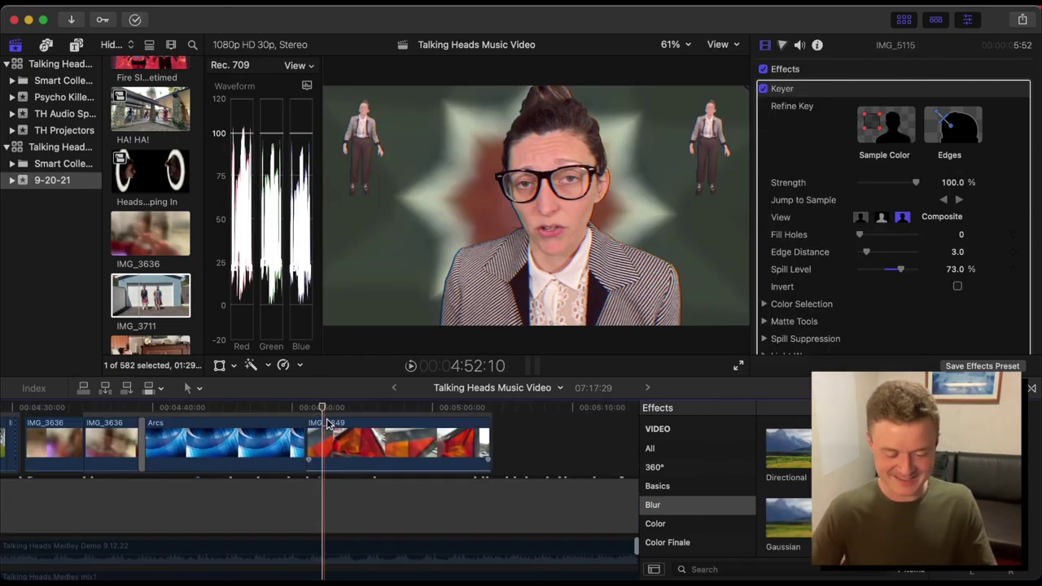
pyautogui.scroll(5, 327, 423)
pyautogui.hscroll(-2, 327, 423)
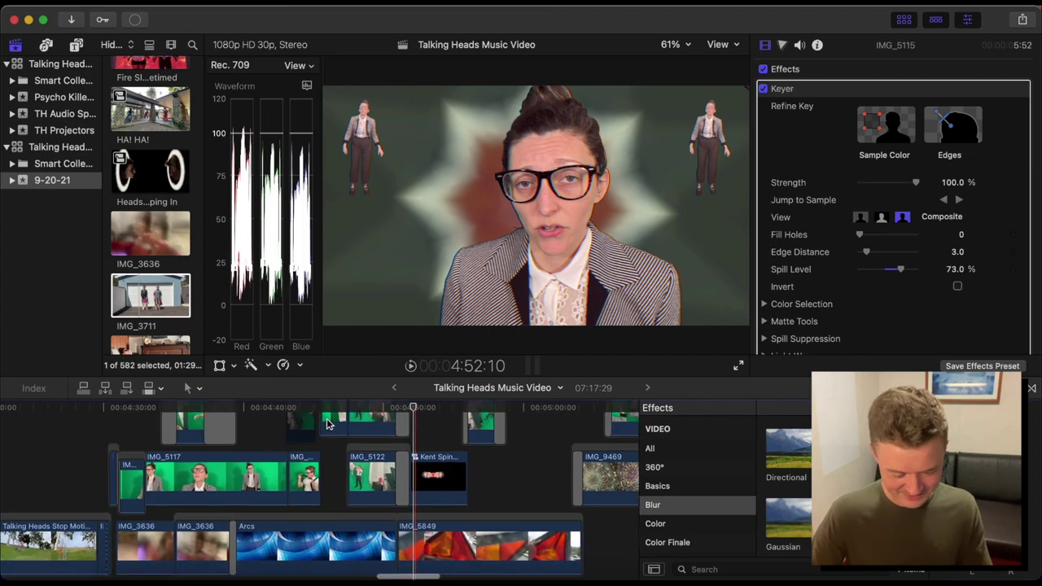
# - In Finder's Talking Heads > VFX folder, preview IMG_5848.MOV and IMG_5849.MOV
pyautogui.click(113, 579)
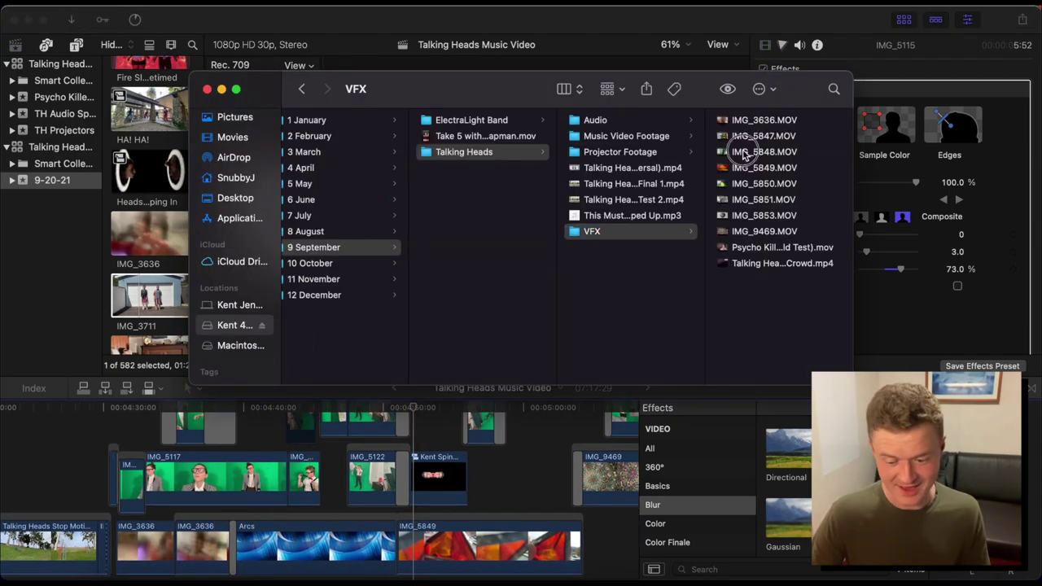
pyautogui.click(726, 91)
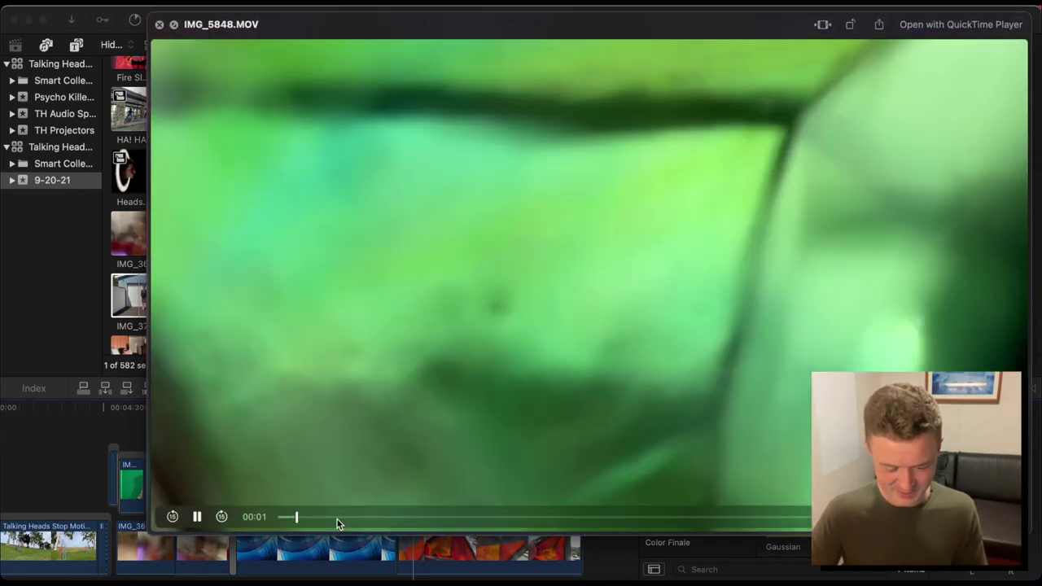
pyautogui.moveTo(337, 519); pyautogui.dragTo(489, 513)
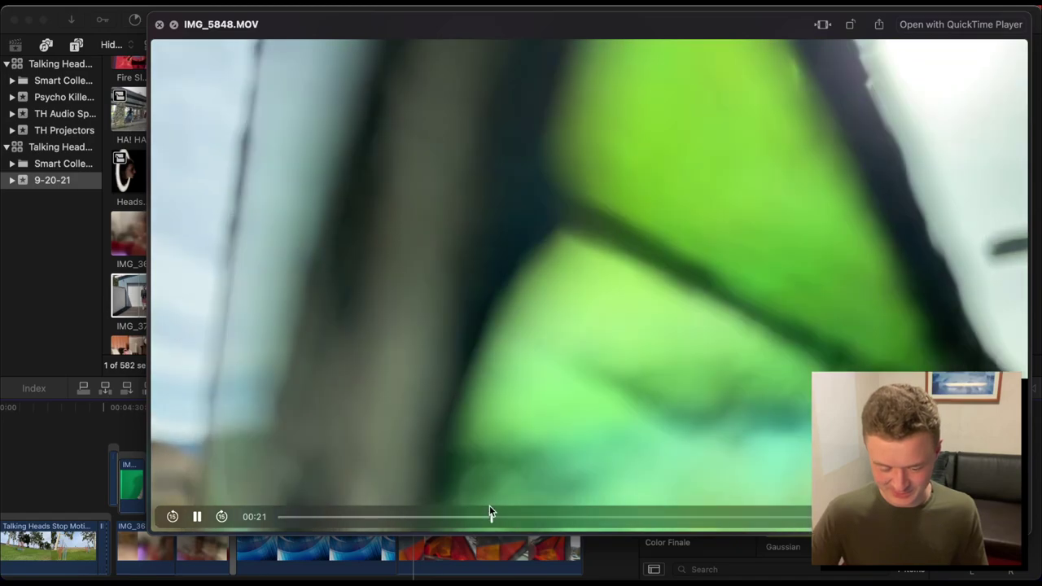
pyautogui.press('Down')
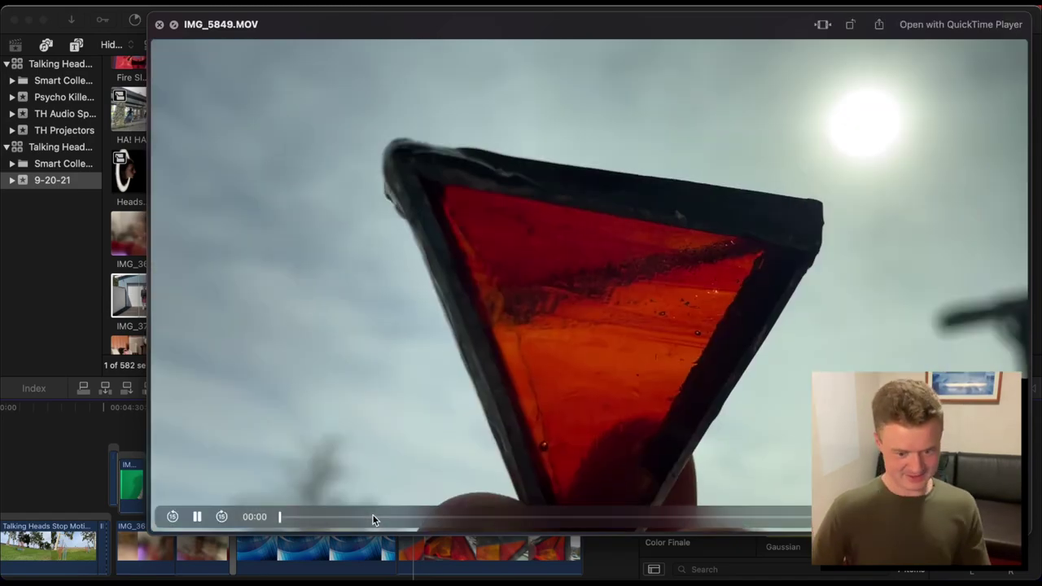
pyautogui.moveTo(372, 516); pyautogui.dragTo(505, 521)
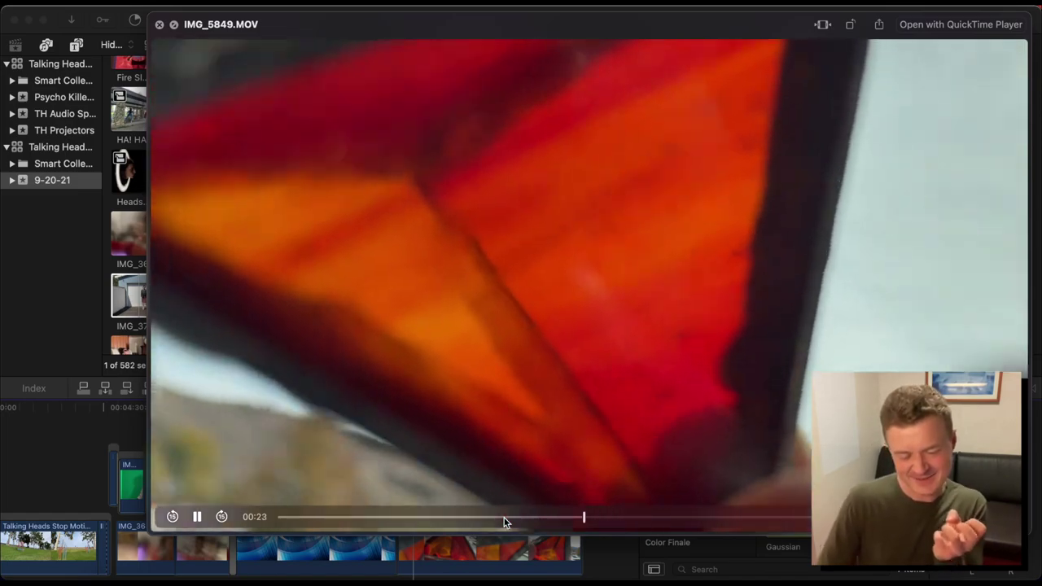
# - Preview IMG_5850.MOV, IMG_5851.MOV and the IMG_9469.MOV kaleidoscope clip, skipping ahead in each
pyautogui.press('Right')
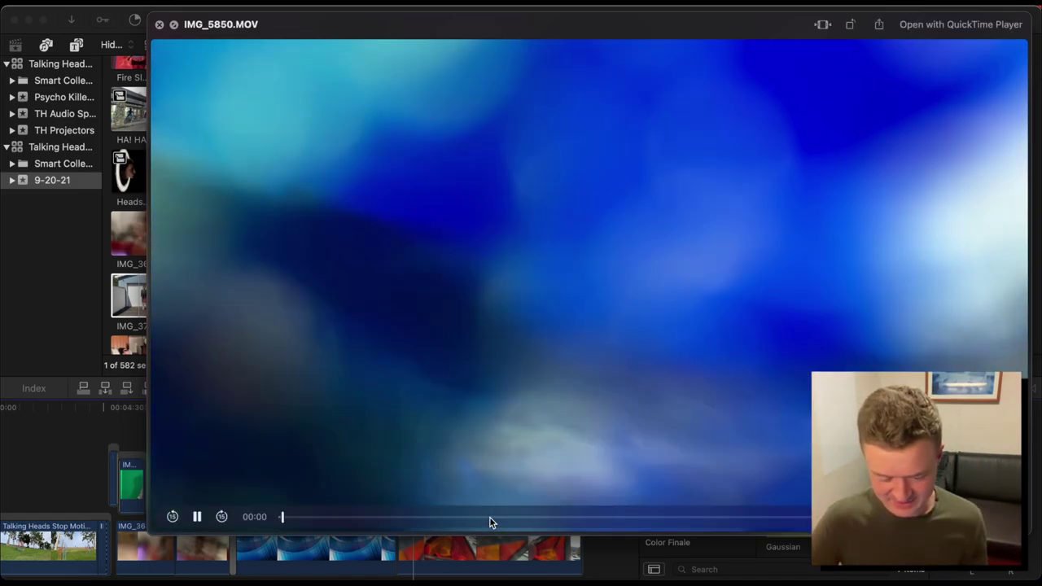
pyautogui.moveTo(491, 517); pyautogui.dragTo(526, 516)
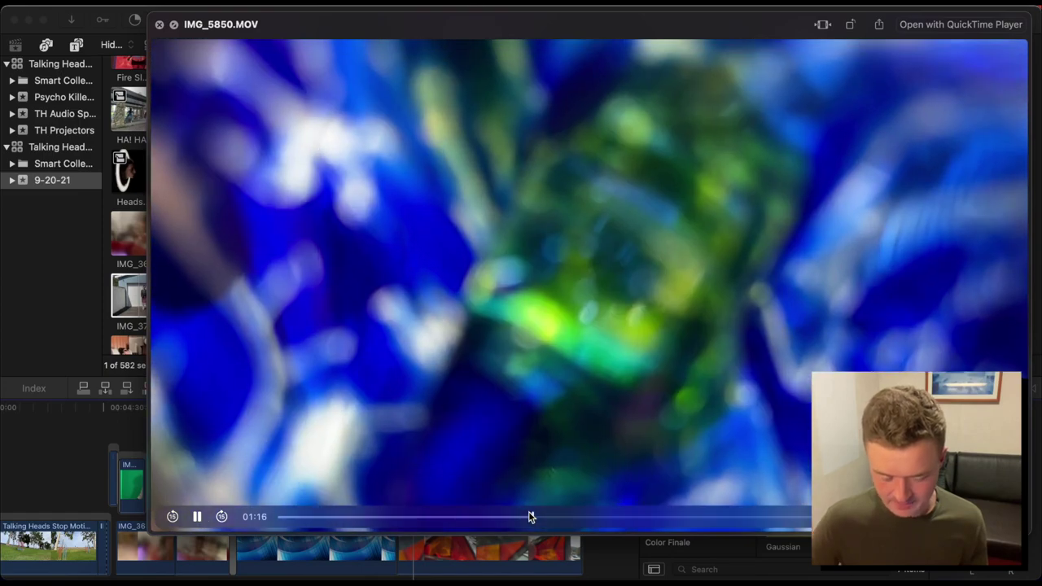
pyautogui.press('Right')
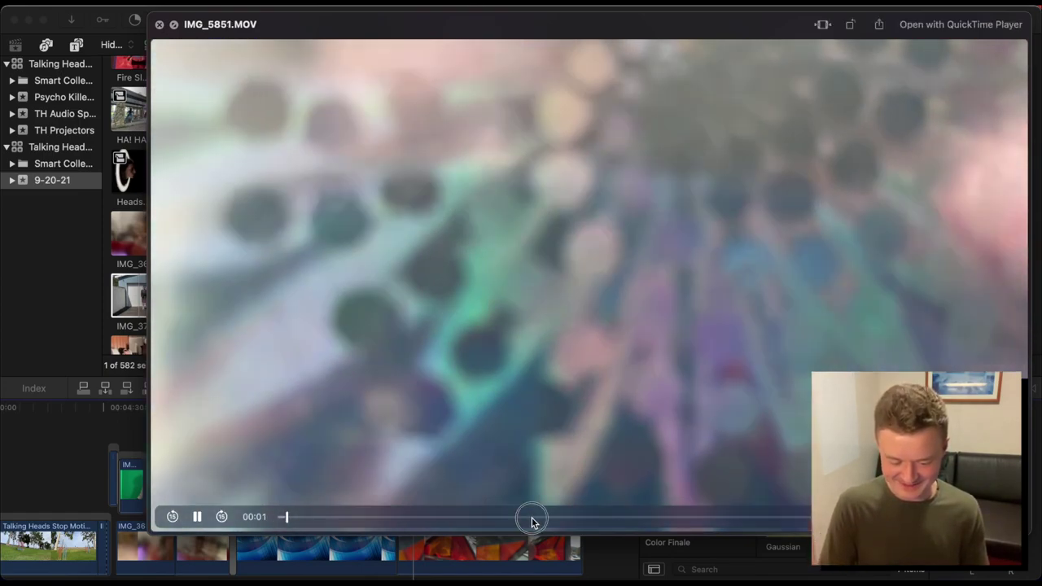
pyautogui.click(533, 518)
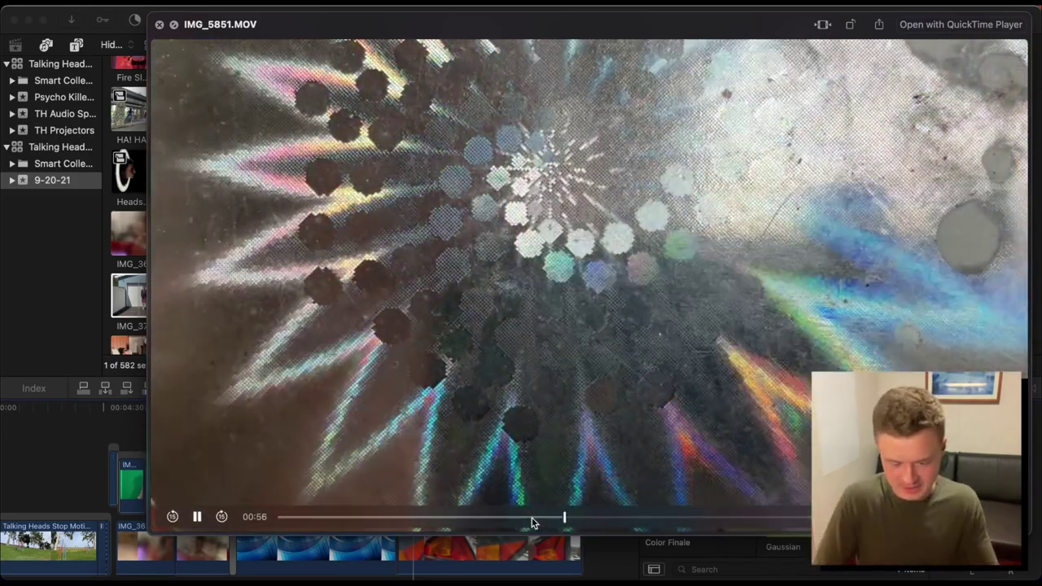
pyautogui.moveTo(561, 518); pyautogui.dragTo(623, 516)
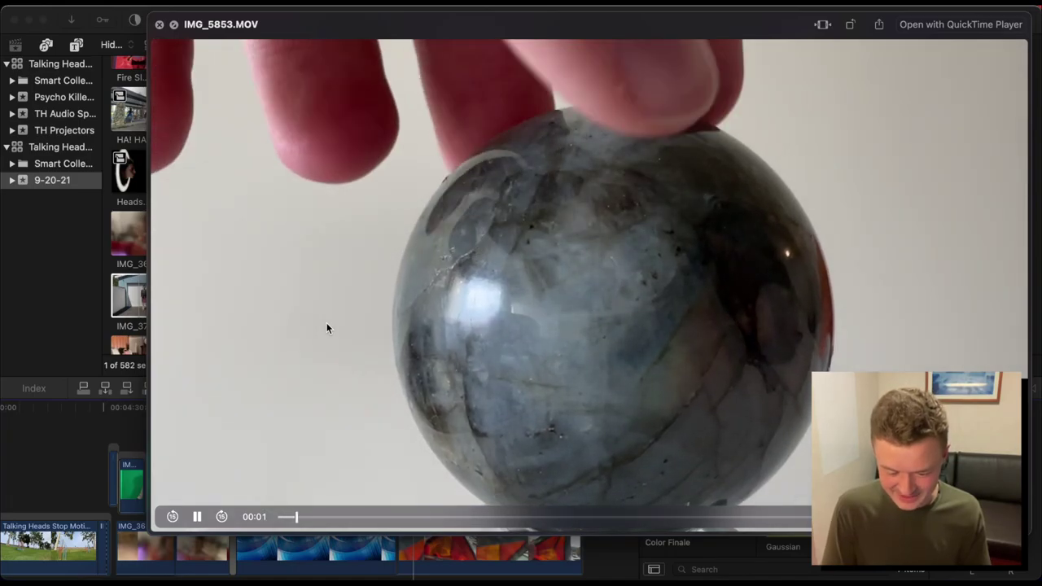
pyautogui.press('Down')
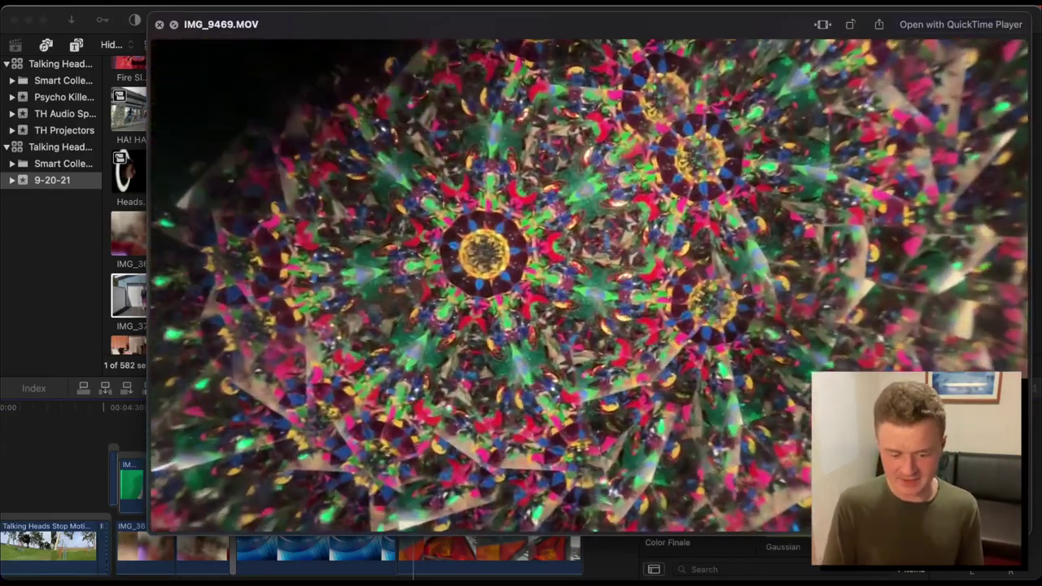
pyautogui.click(325, 517)
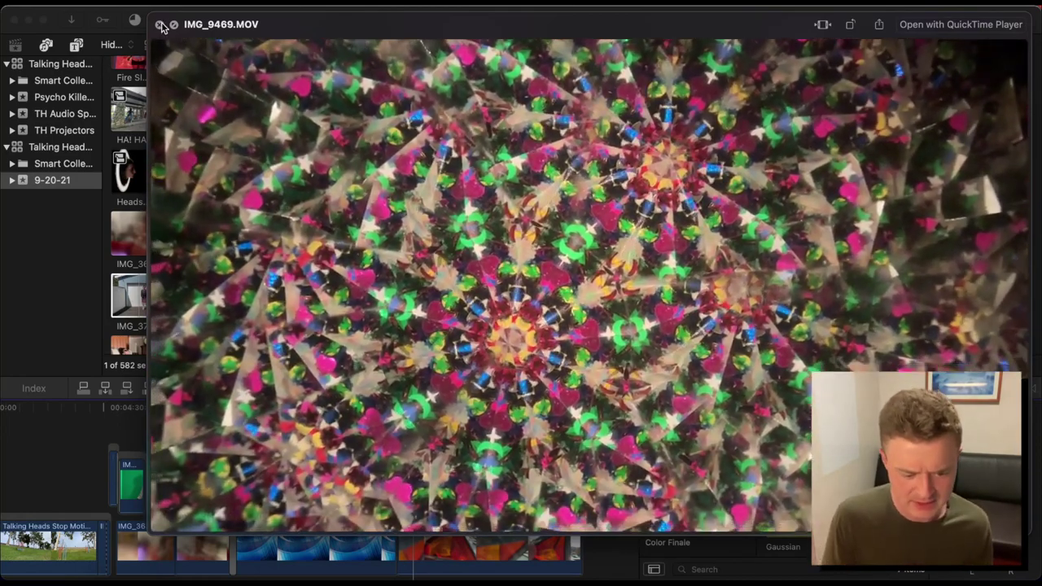
# - Close Quick Look and play the edit from the keyed section past 5:20, following the playhead
pyautogui.click(106, 407)
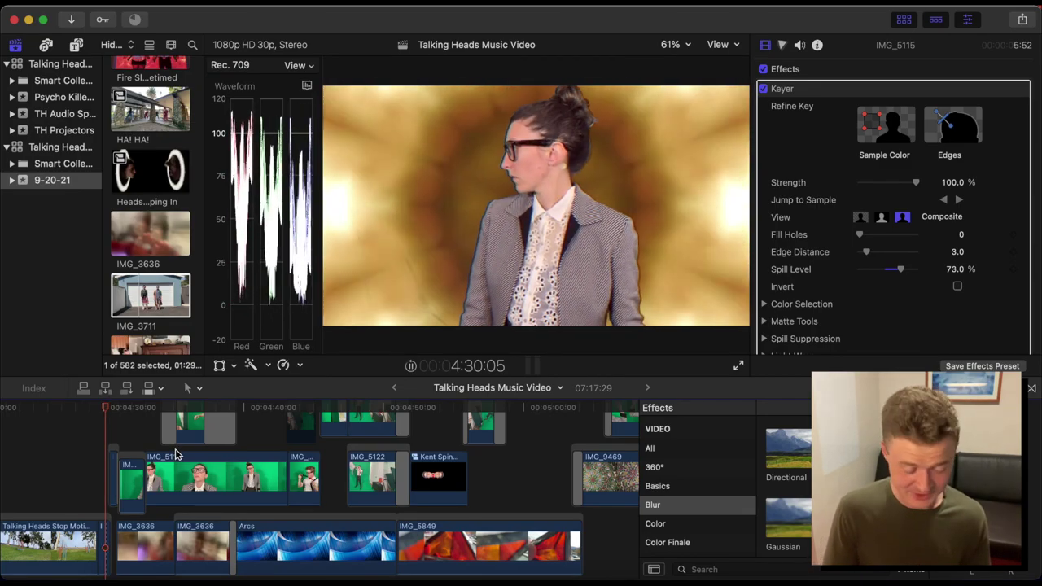
pyautogui.press('space')
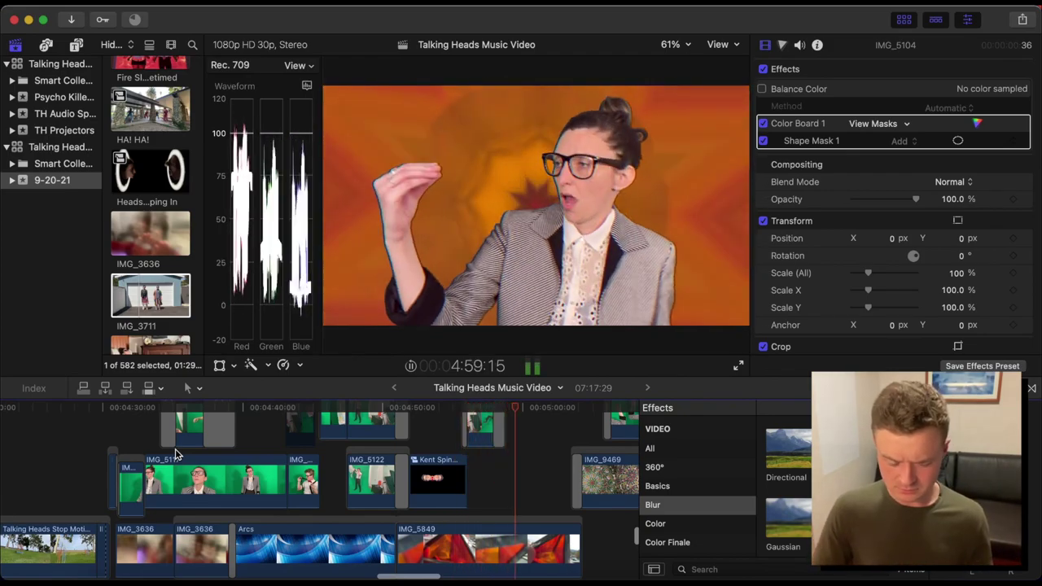
pyautogui.hscroll(5, 372, 493)
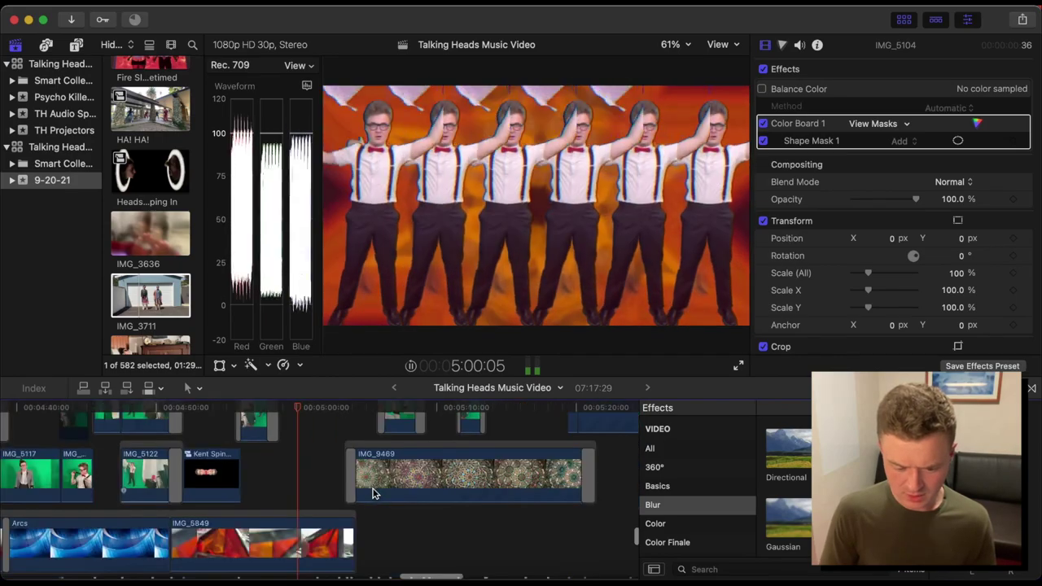
pyautogui.hscroll(5, 372, 492)
pyautogui.scroll(2, 372, 492)
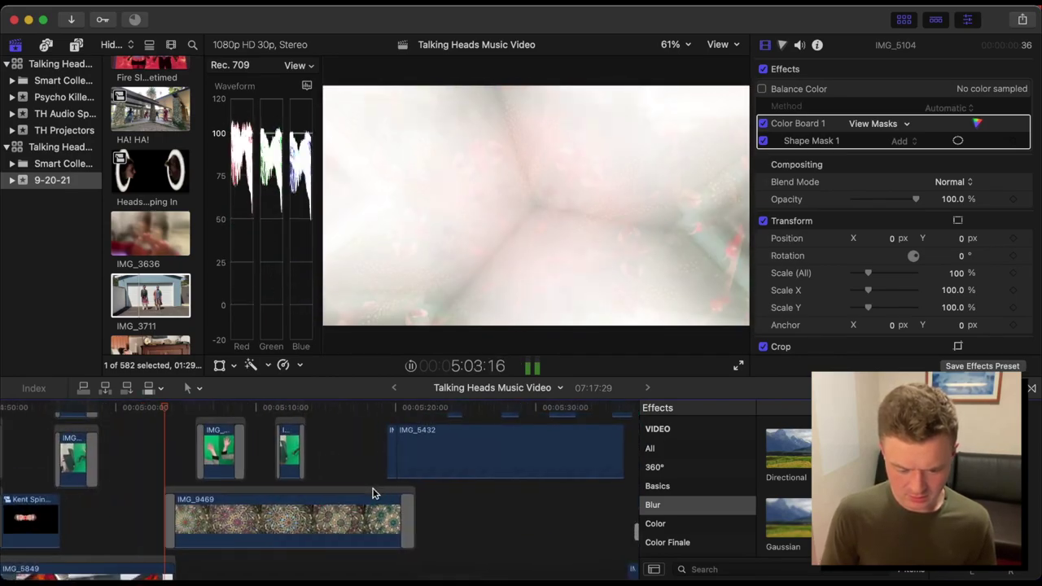
pyautogui.hscroll(-3, 372, 493)
pyautogui.scroll(4, 372, 493)
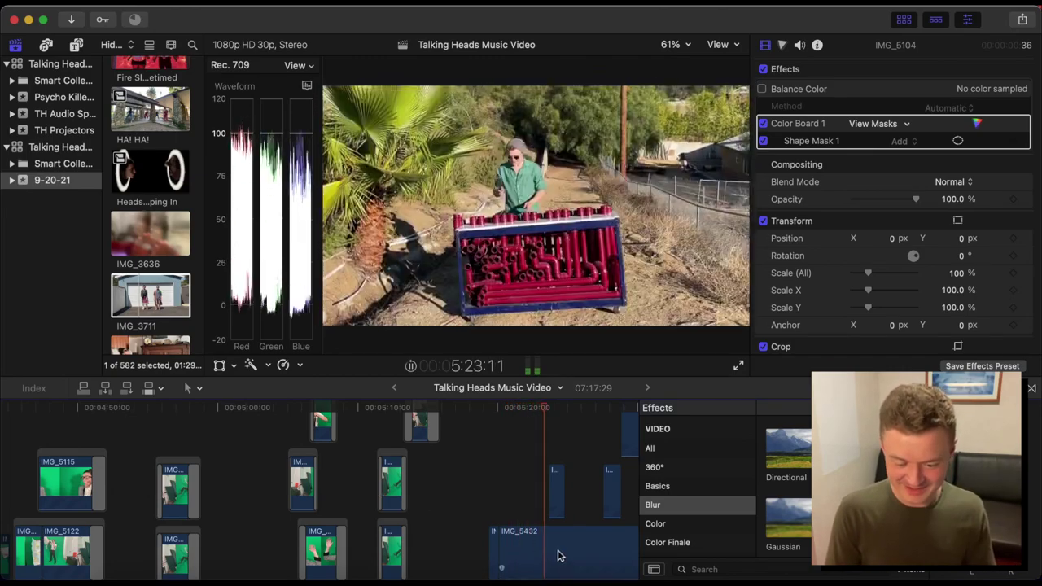
# - Play from the xylophone shot around 5:31 and stop on the Road Shadows scene
pyautogui.hscroll(5, 554, 552)
pyautogui.scroll(-2, 553, 551)
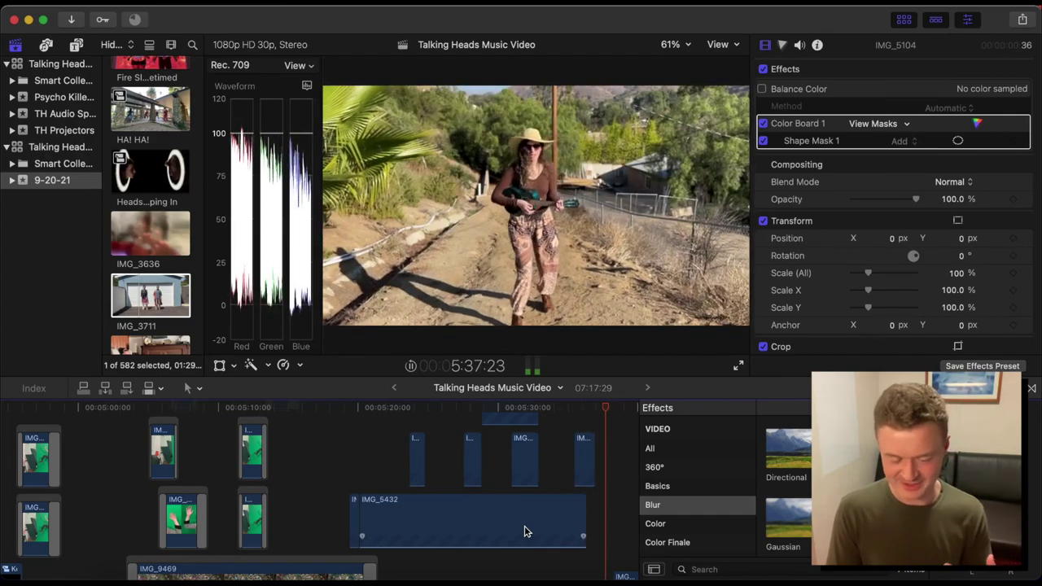
pyautogui.press('space')
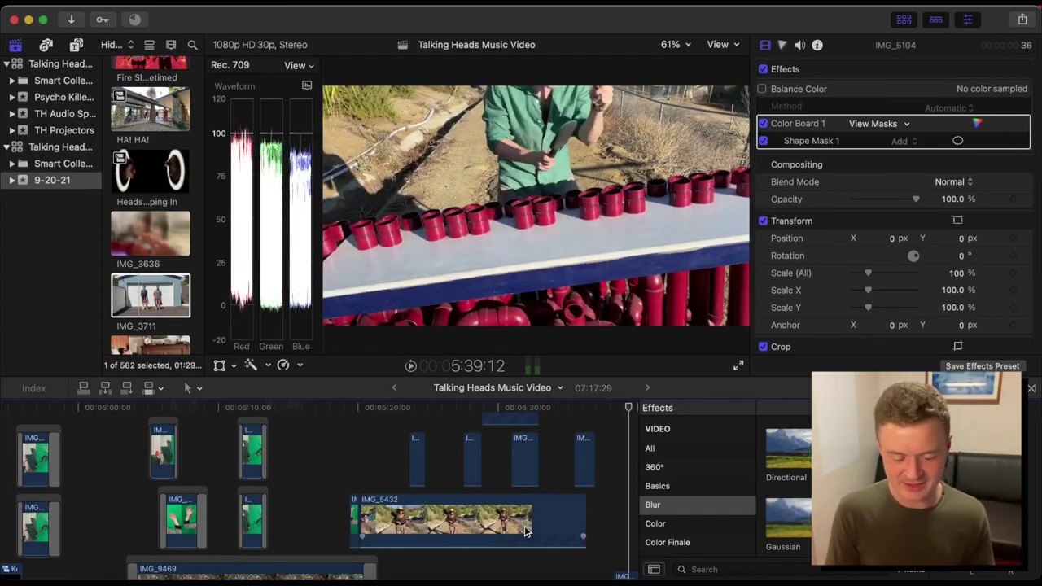
pyautogui.click(377, 411)
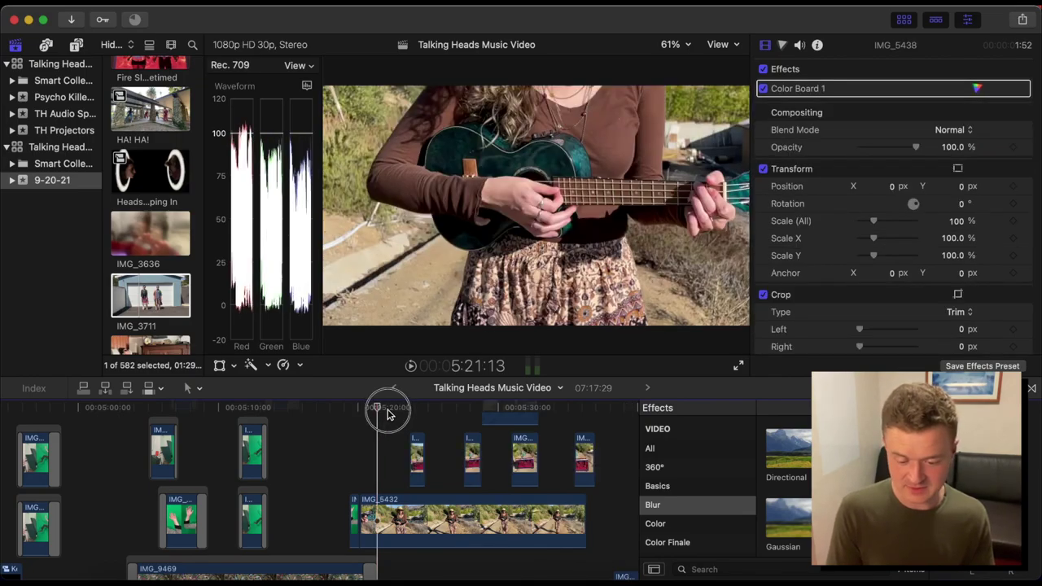
pyautogui.moveTo(388, 415); pyautogui.dragTo(424, 442)
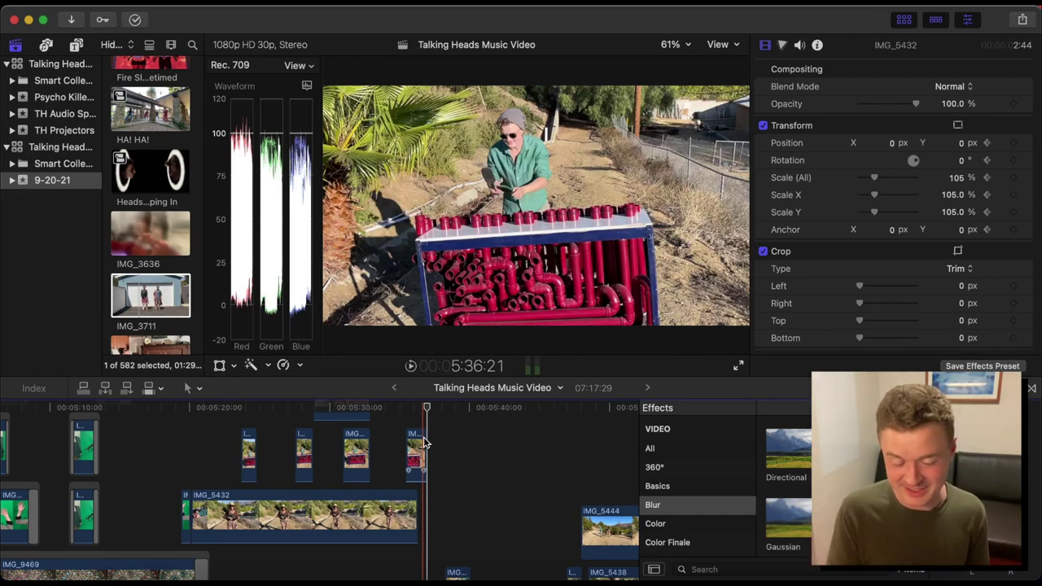
pyautogui.press('space')
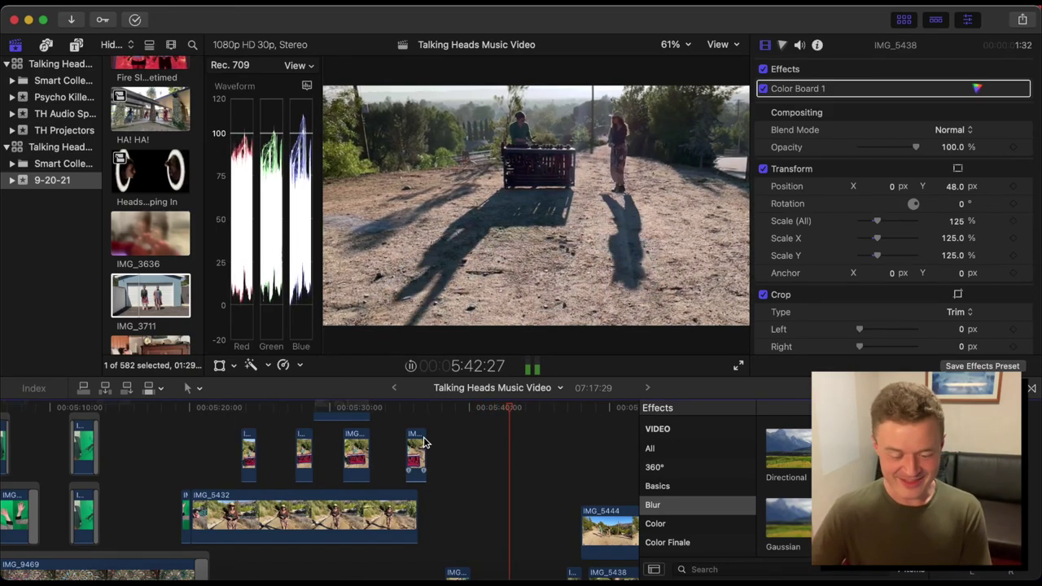
pyautogui.press('space')
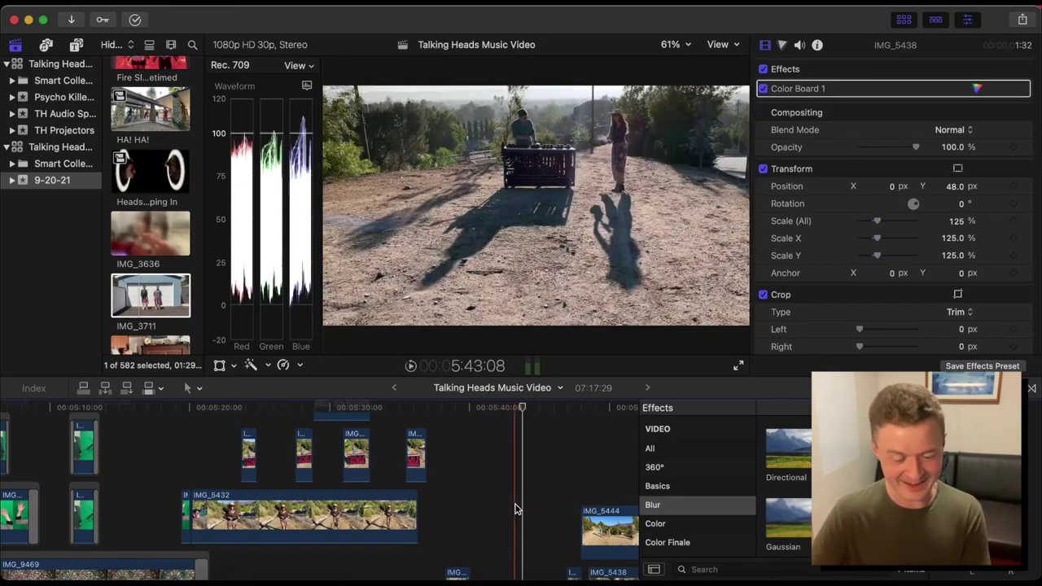
pyautogui.scroll(-5, 515, 508)
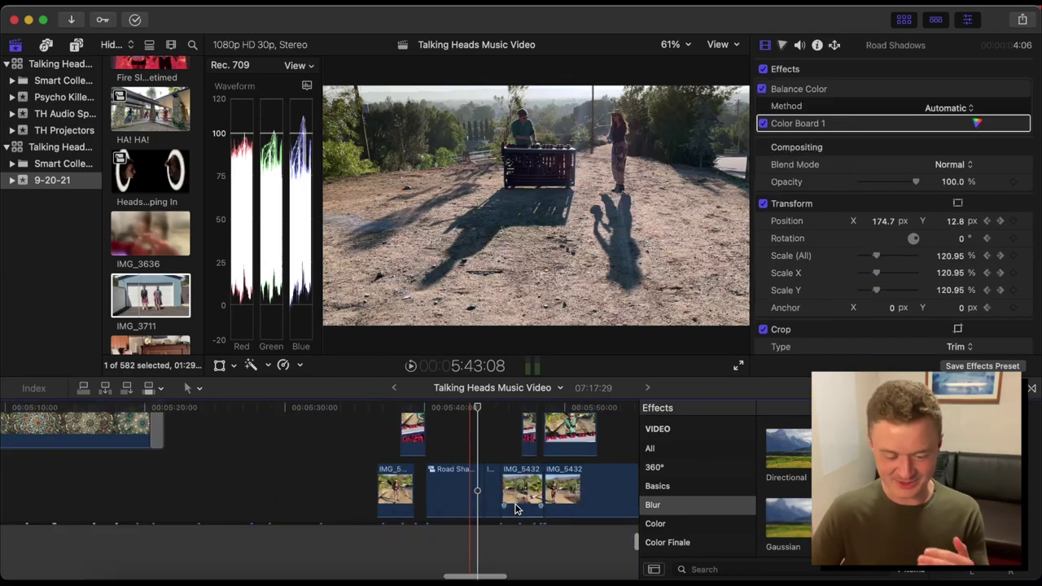
# - Open the Road Shadows compound and play it with the top IMG_5450 layer disabled
pyautogui.doubleClick(469, 487)
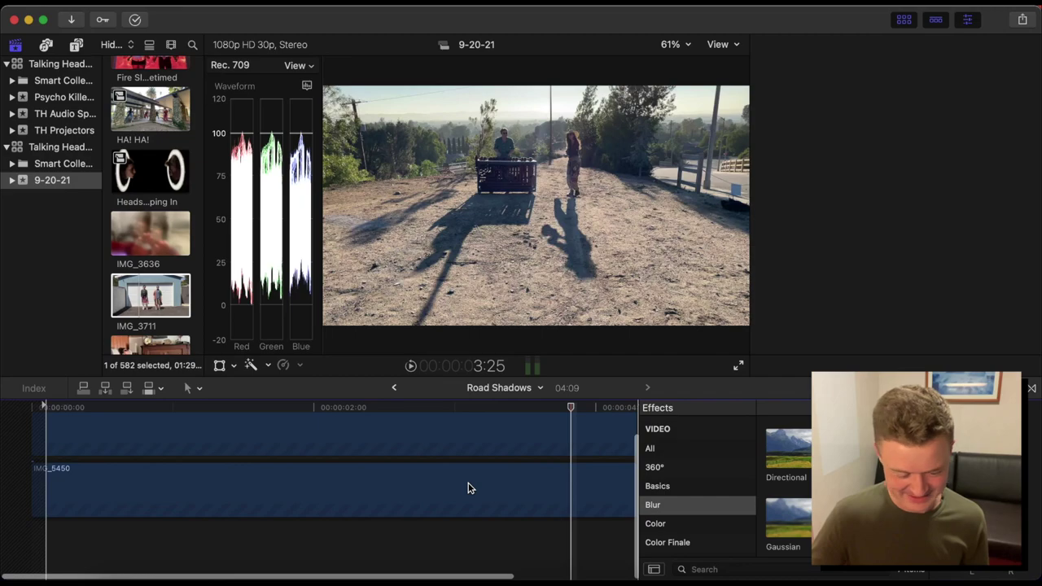
pyautogui.click(374, 448)
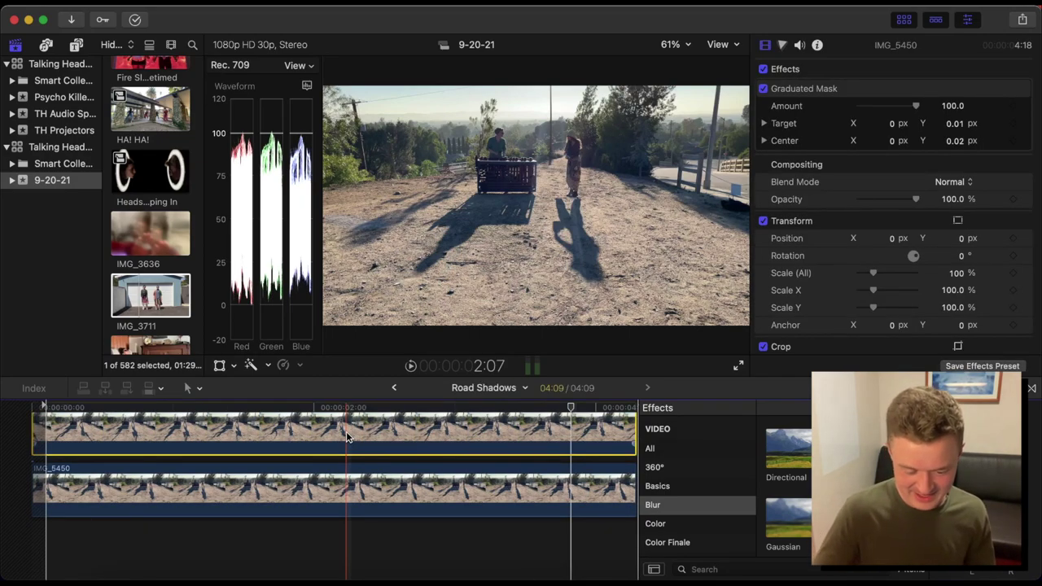
pyautogui.scroll(2, 346, 437)
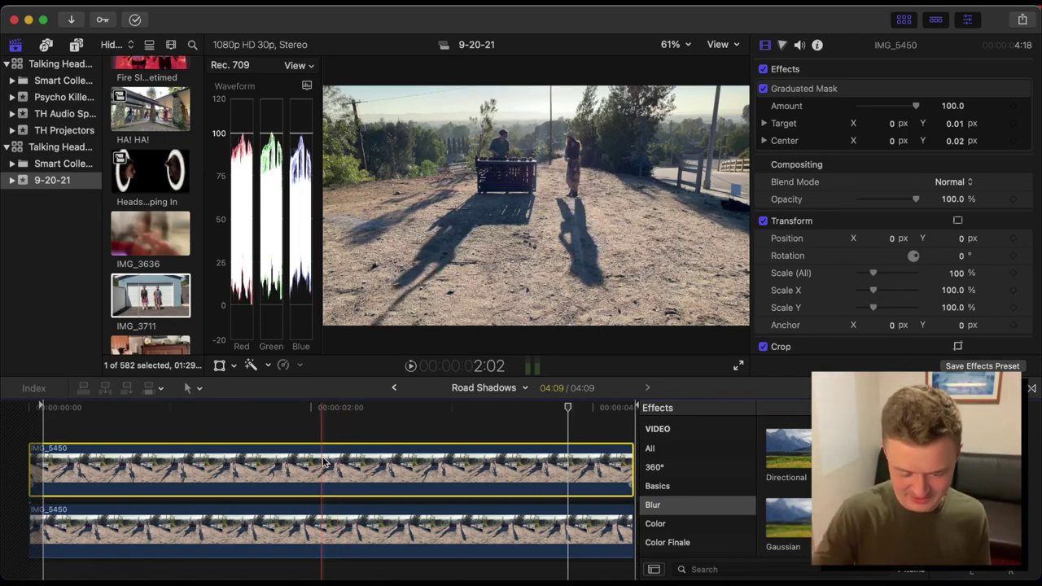
pyautogui.press('v')
pyautogui.press('space')
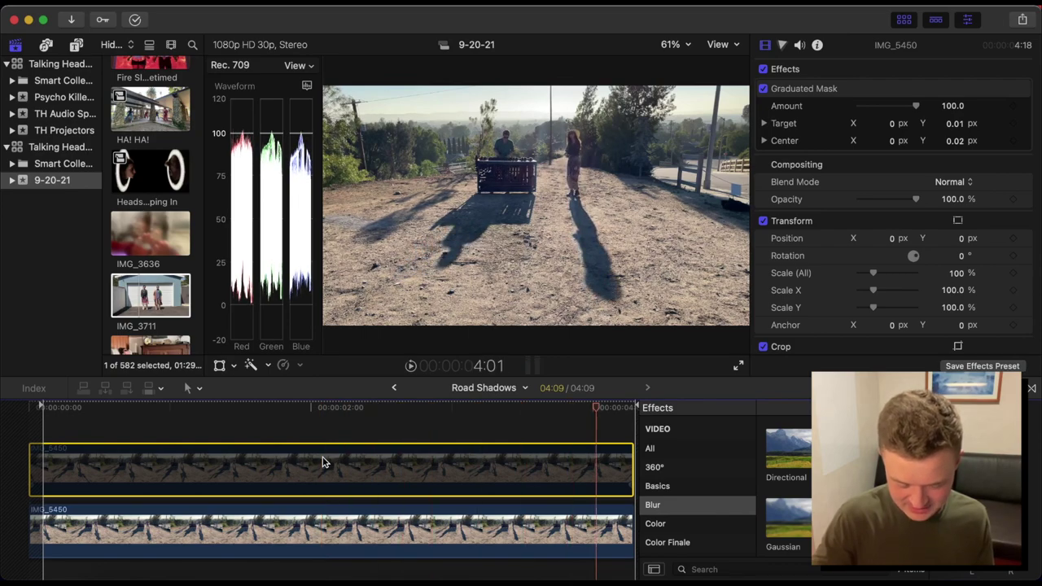
pyautogui.press('v')
# - Replay from about 1:17 with both layers on, then return to the main timeline
pyautogui.click(251, 408)
pyautogui.press('space')
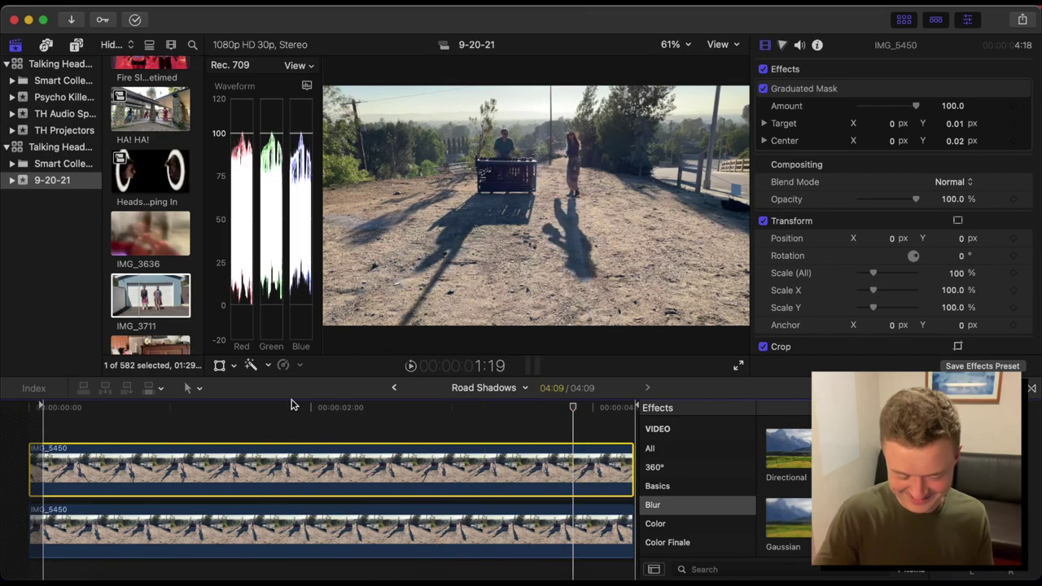
pyautogui.press('space')
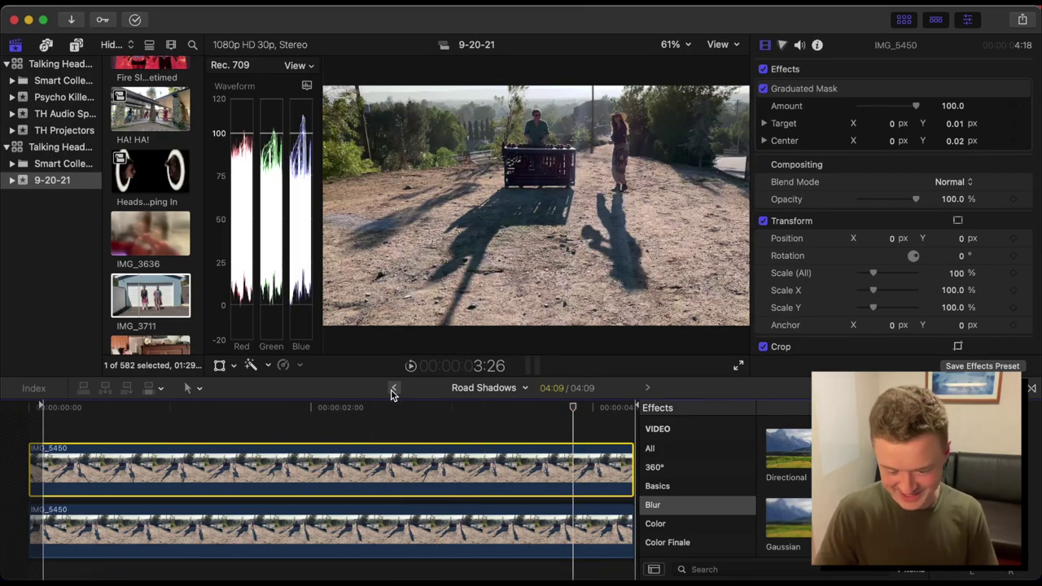
pyautogui.click(391, 390)
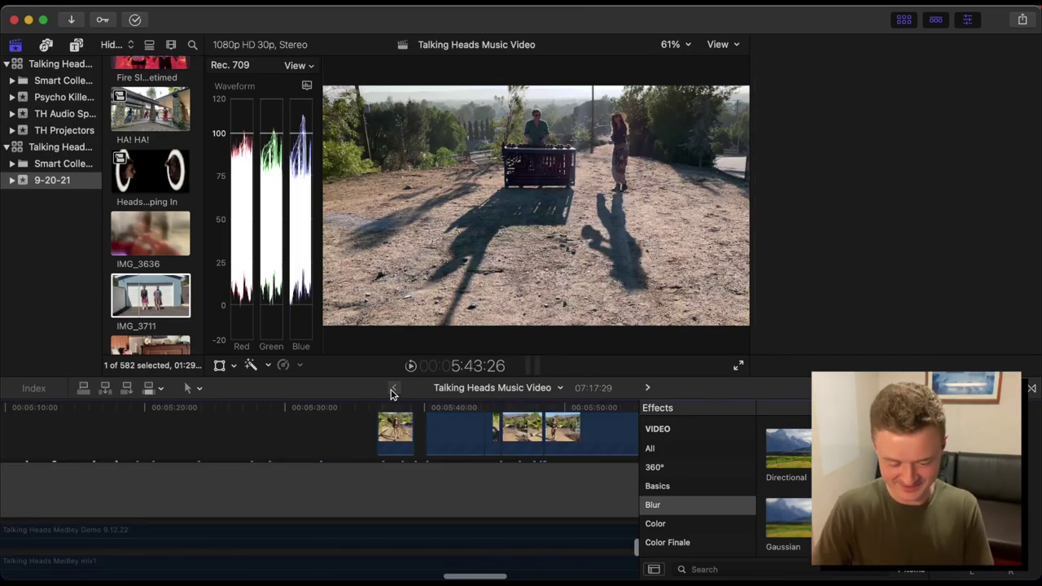
# - Play from the Road Shadows clip and stop on the keyed IMG_5116 tunnel shot at 6:11
pyautogui.doubleClick(388, 439)
pyautogui.press('space')
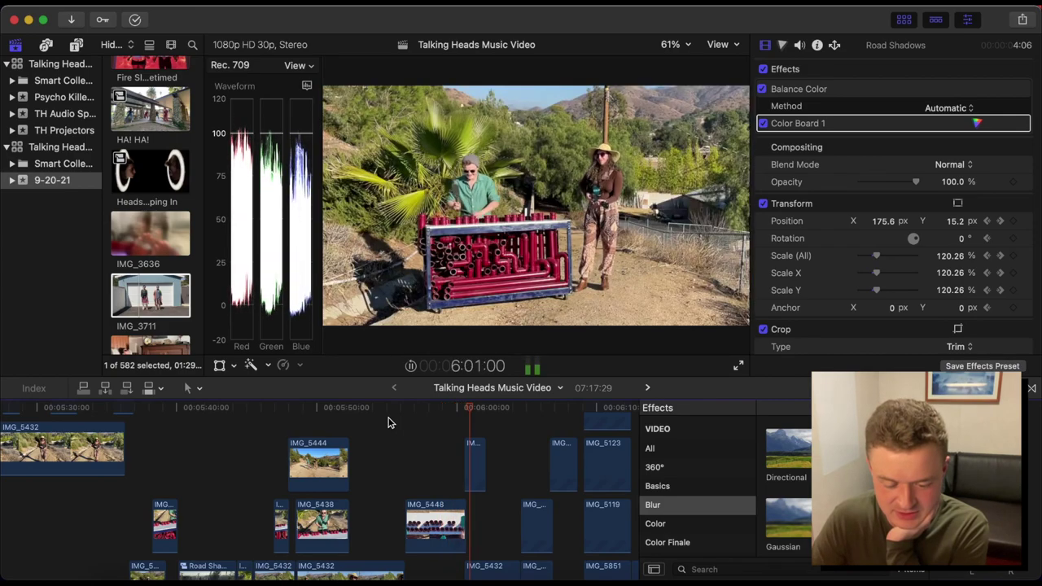
pyautogui.hscroll(5, 388, 422)
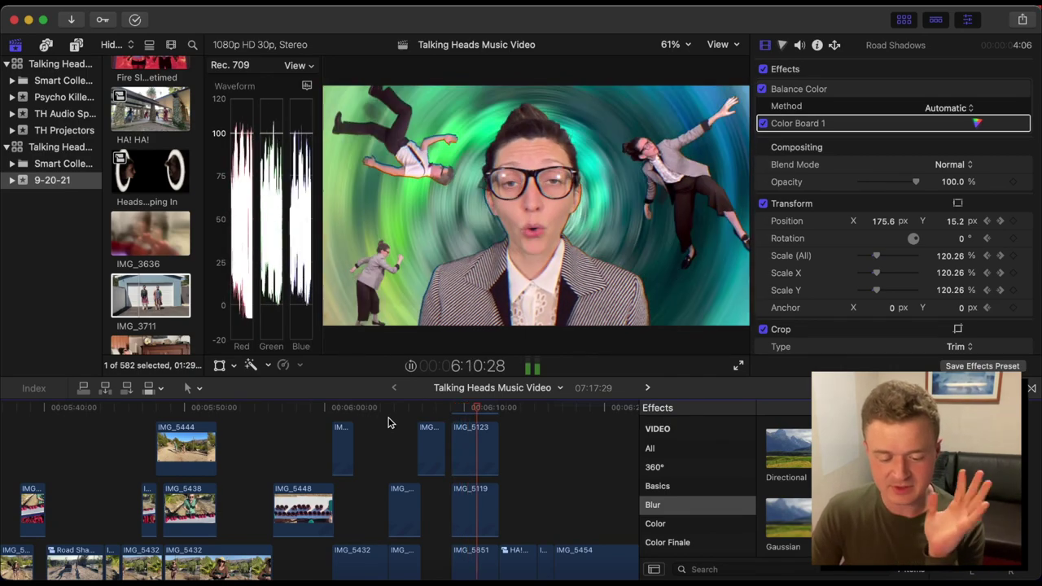
pyautogui.press('space')
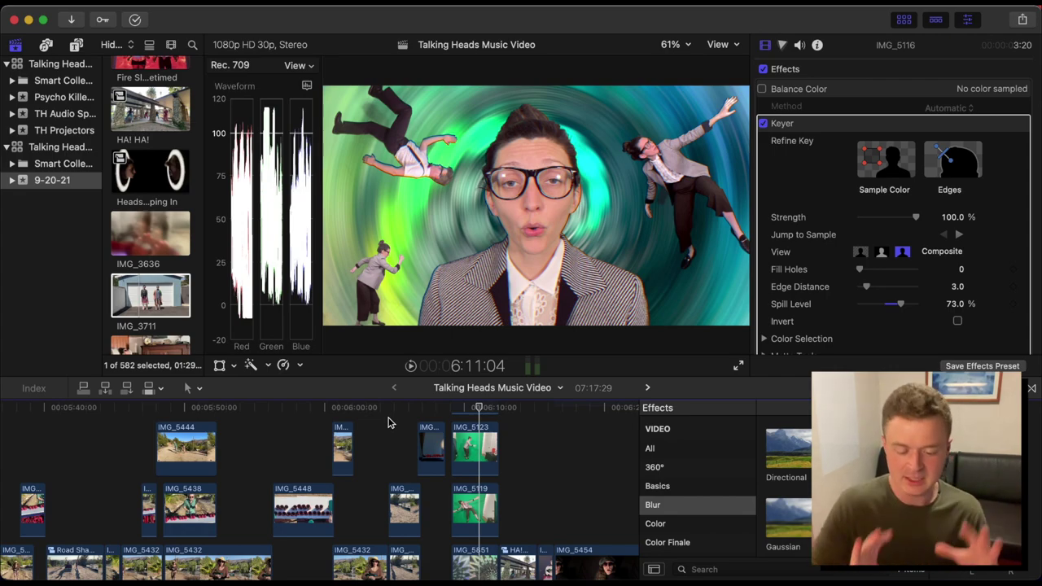
# - Play from 6:07, then from the ring-light shot at 6:16:22 on to the laughing close-up
pyautogui.click(425, 407)
pyautogui.press('space')
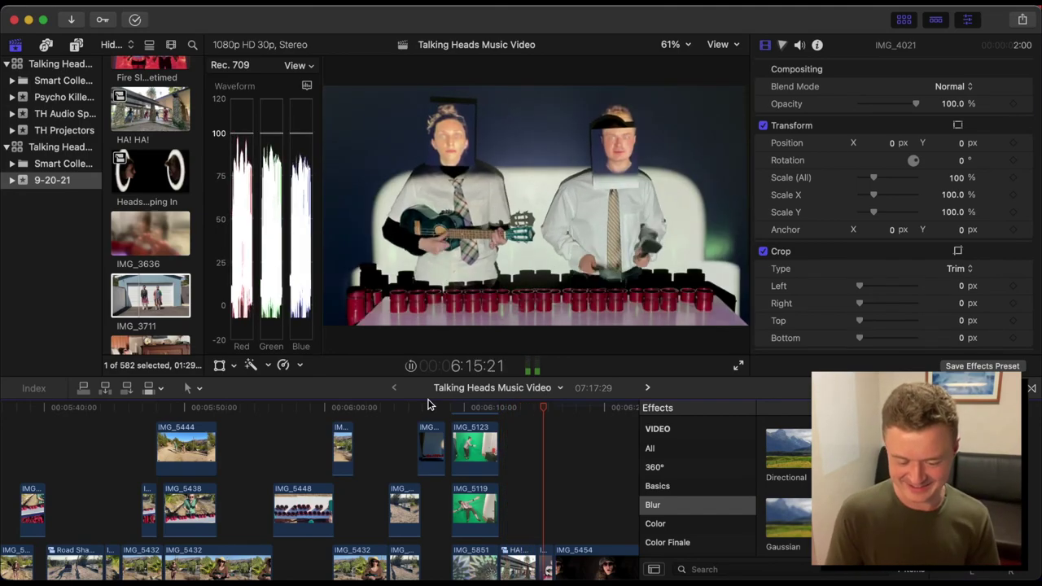
pyautogui.press('space')
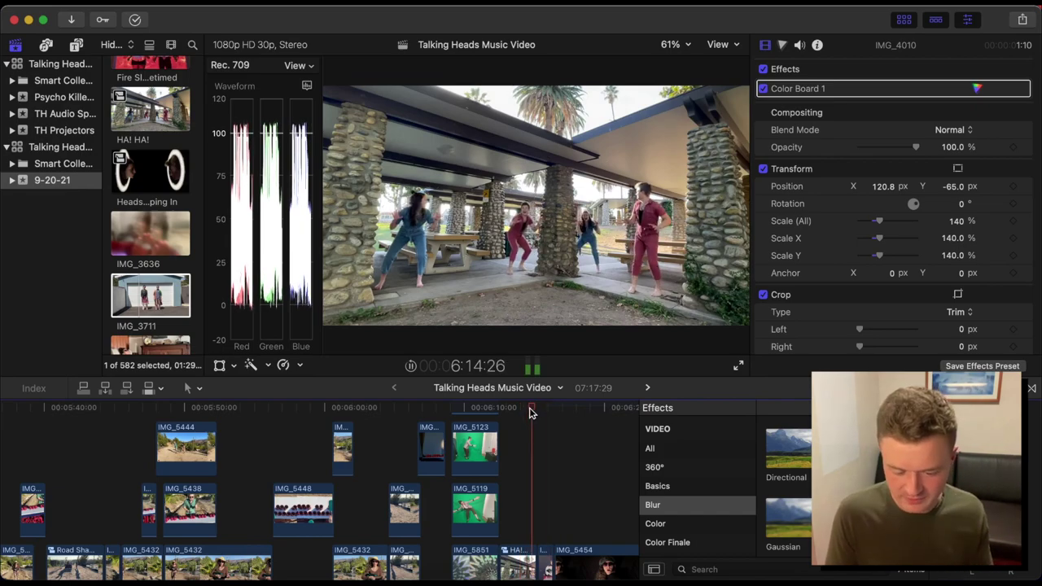
pyautogui.click(557, 409)
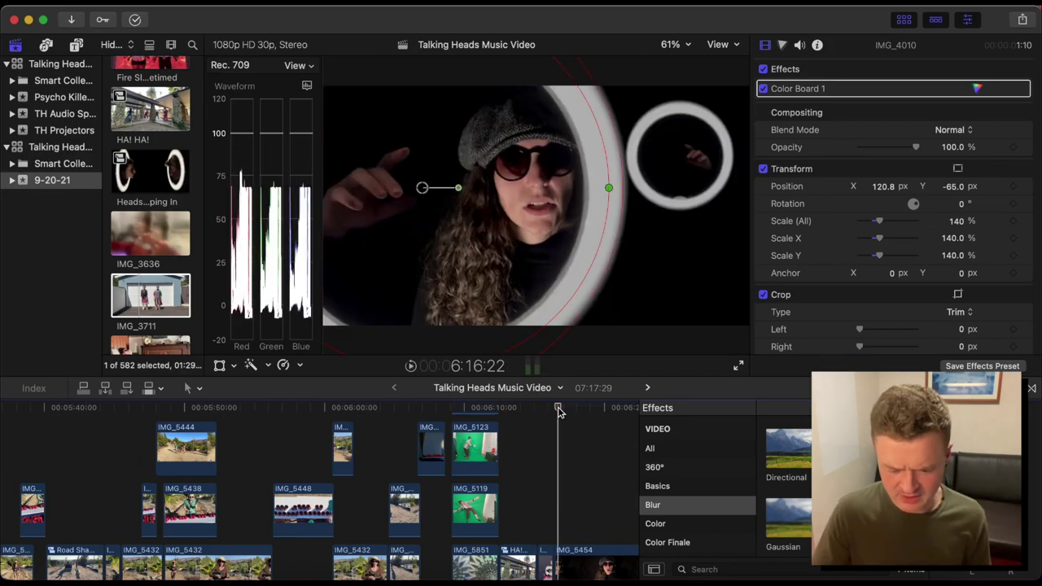
pyautogui.hscroll(5, 559, 417)
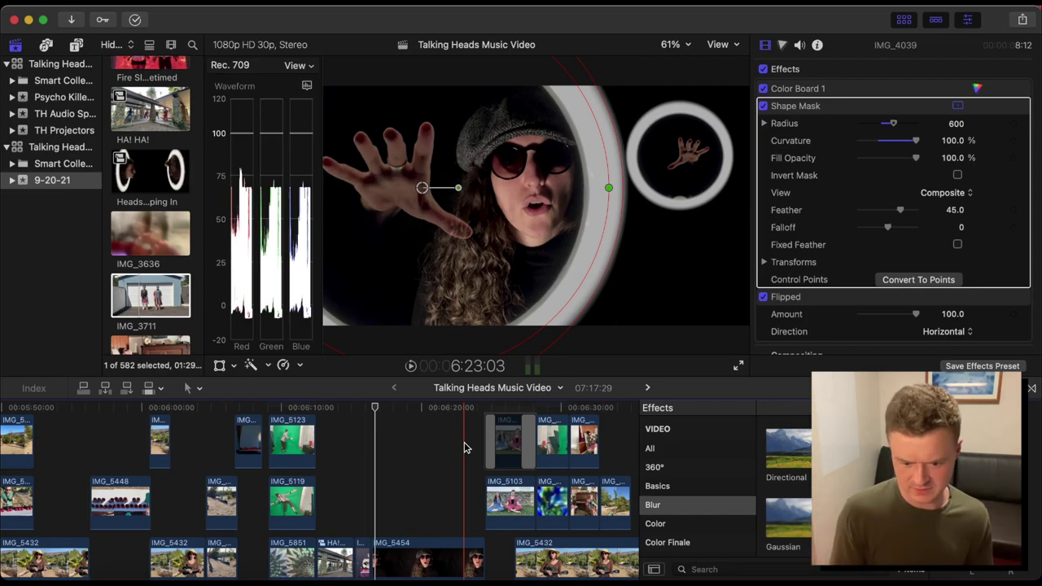
pyautogui.press('space')
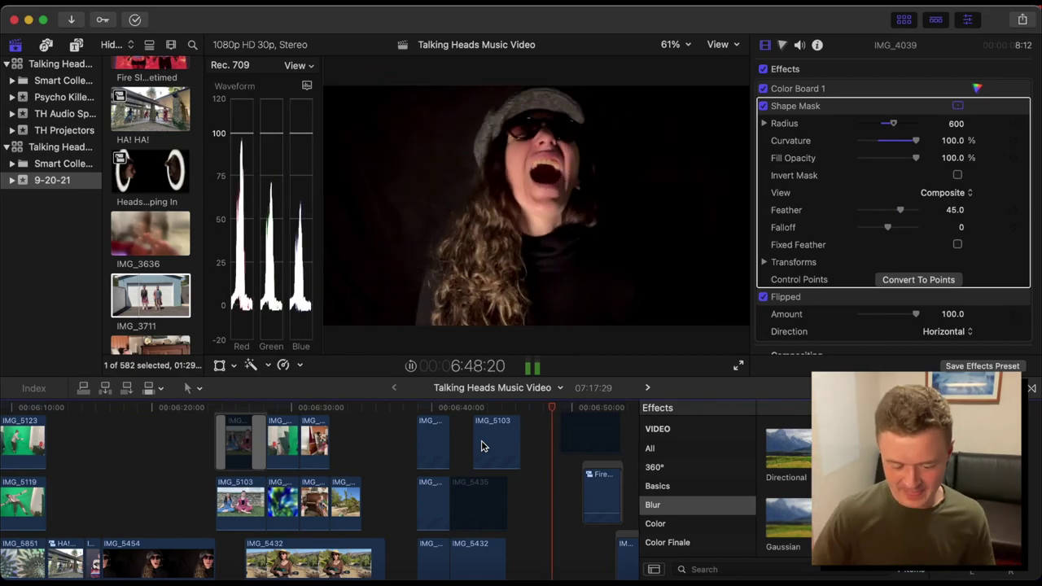
# - Stop playback on the two-person masked shot and step frame by frame through the reversed ending
pyautogui.press('space')
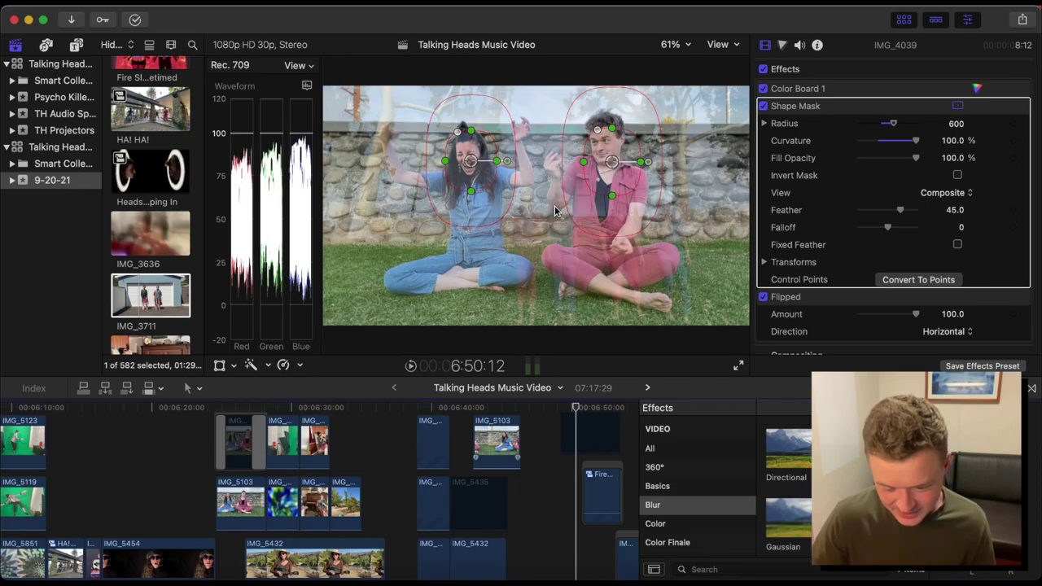
pyautogui.press('Right')
pyautogui.press('Right')
pyautogui.press('Right')
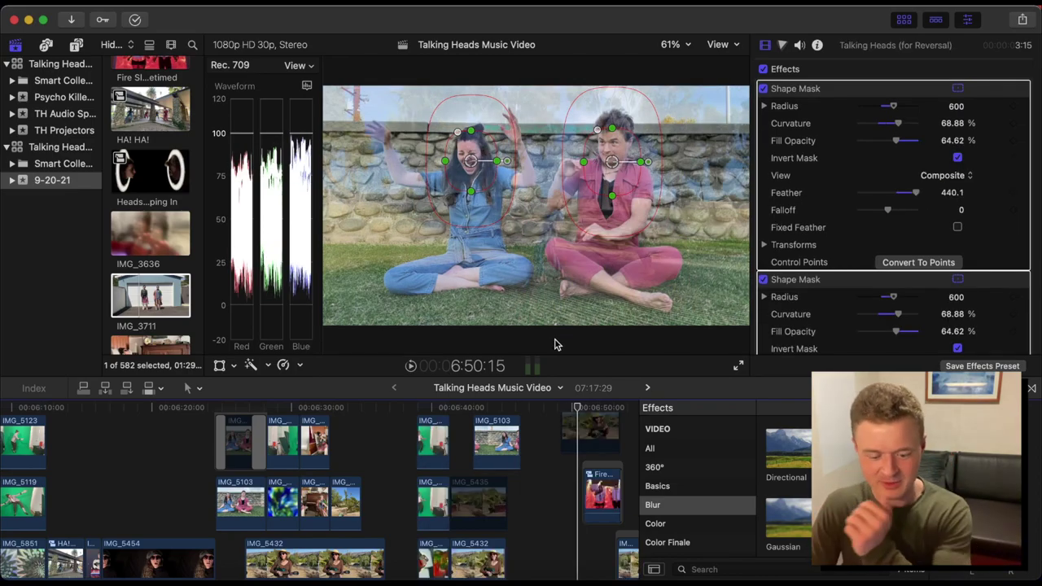
pyautogui.press('Right')
pyautogui.press('Right')
pyautogui.press('Right')
pyautogui.press('Right')
pyautogui.press('Right')
pyautogui.press('Right')
pyautogui.press('Right')
pyautogui.press('Right')
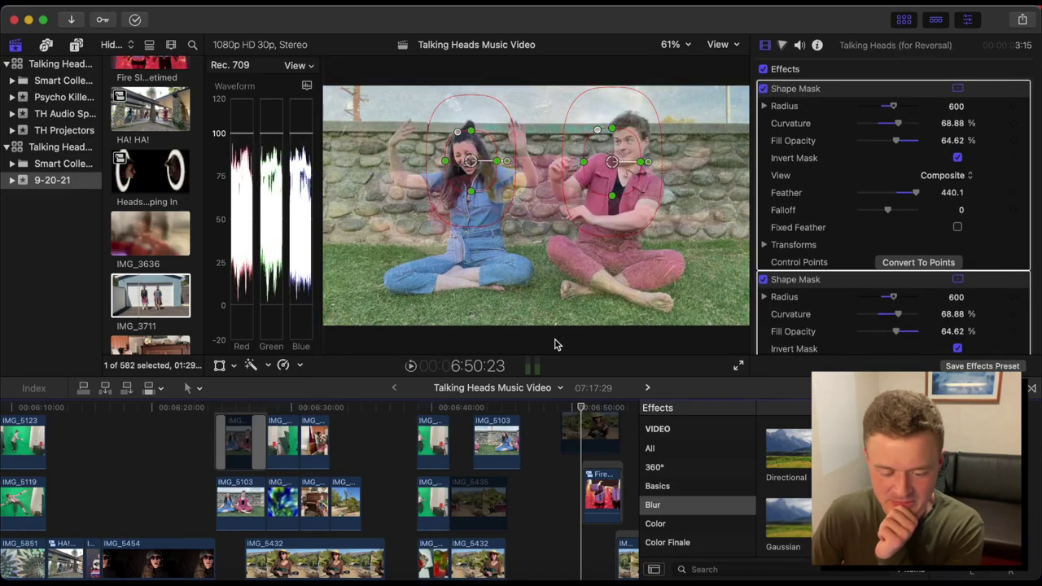
pyautogui.press('Right')
pyautogui.press('Right')
pyautogui.press('Right')
pyautogui.press('Right')
pyautogui.press('Right')
pyautogui.press('Right')
pyautogui.press('Right')
pyautogui.press('Right')
pyautogui.press('Right')
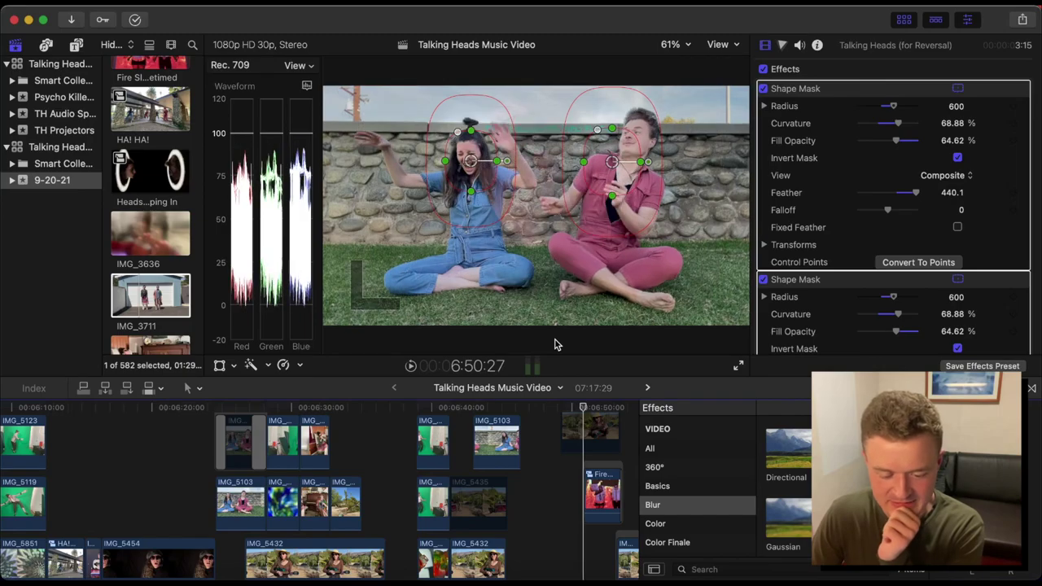
pyautogui.press('Right')
pyautogui.press('Right')
pyautogui.press('Right')
pyautogui.press('Right')
pyautogui.press('Right')
pyautogui.press('Right')
pyautogui.press('Right')
pyautogui.press('Right')
pyautogui.press('Right')
pyautogui.press('Right')
pyautogui.press('Right')
pyautogui.press('Right')
pyautogui.press('Right')
pyautogui.press('Right')
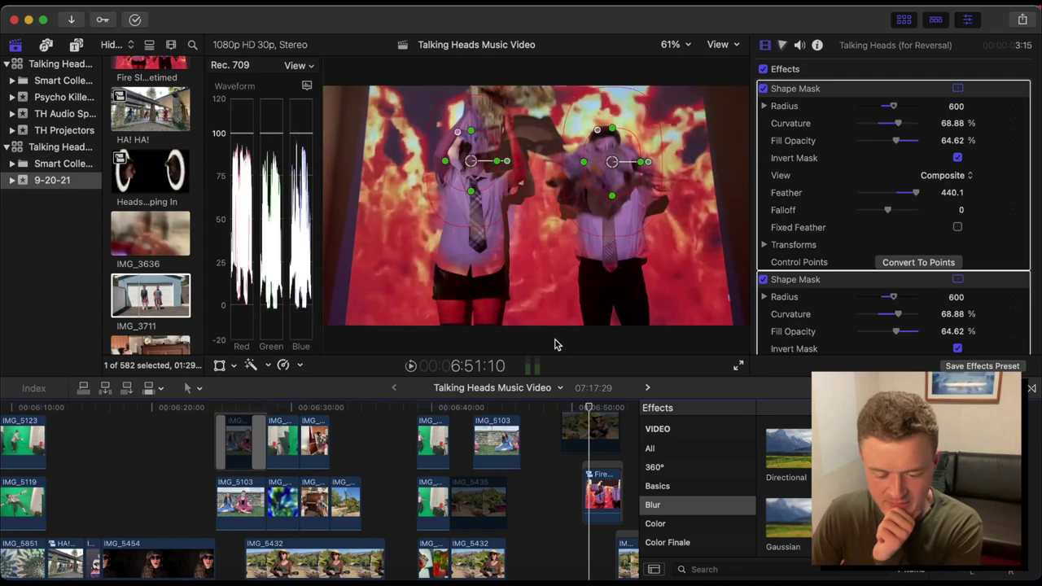
pyautogui.press('Right')
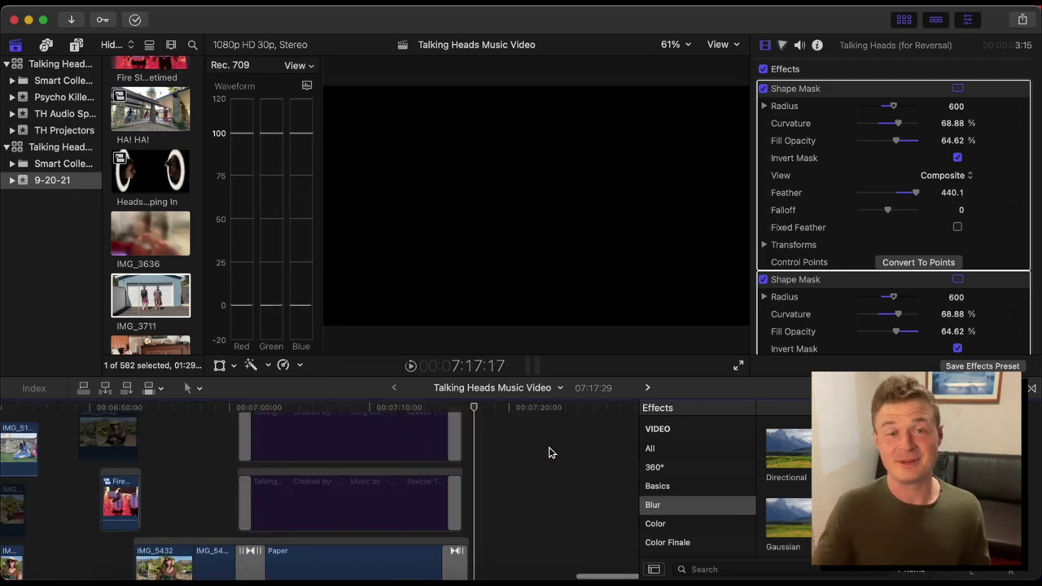
# - Zoom the timeline out to the full Talking Heads Music Video, then back in slightly
pyautogui.press('super+minus')
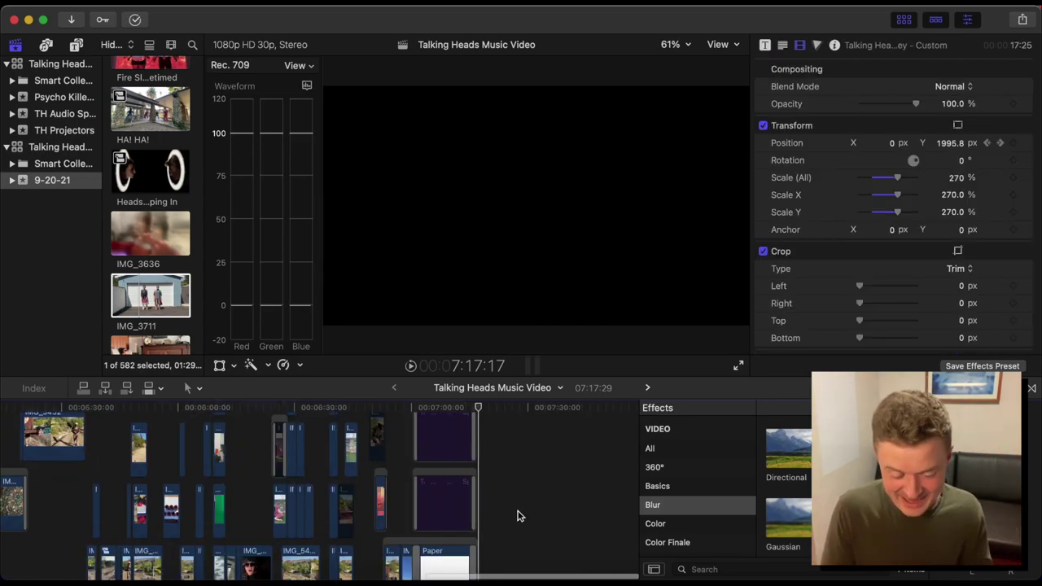
pyautogui.hscroll(-10, 519, 514)
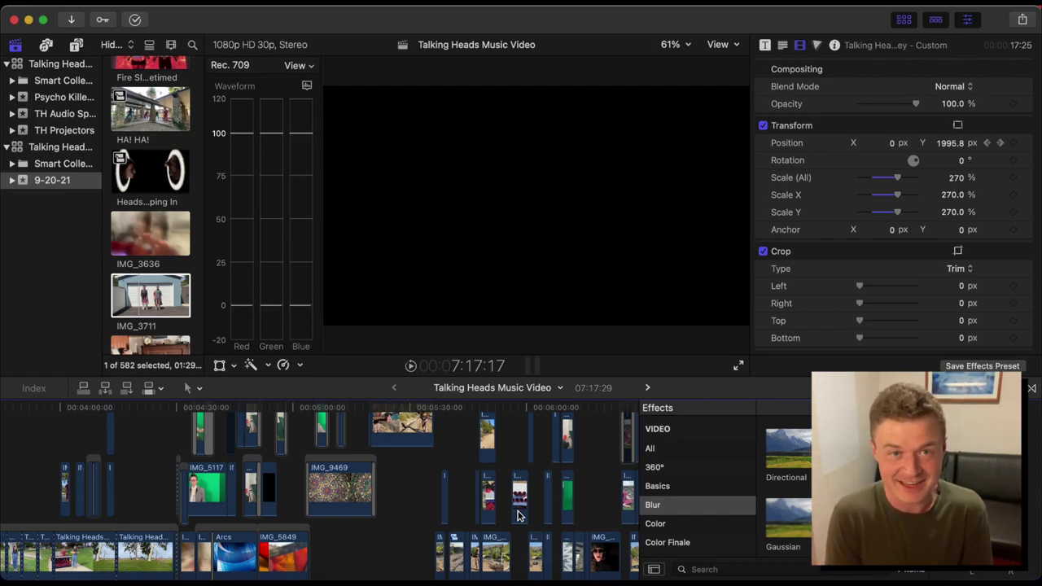
pyautogui.press('super+minus')
pyautogui.press('super+minus')
pyautogui.press('super+minus')
pyautogui.press('super+minus')
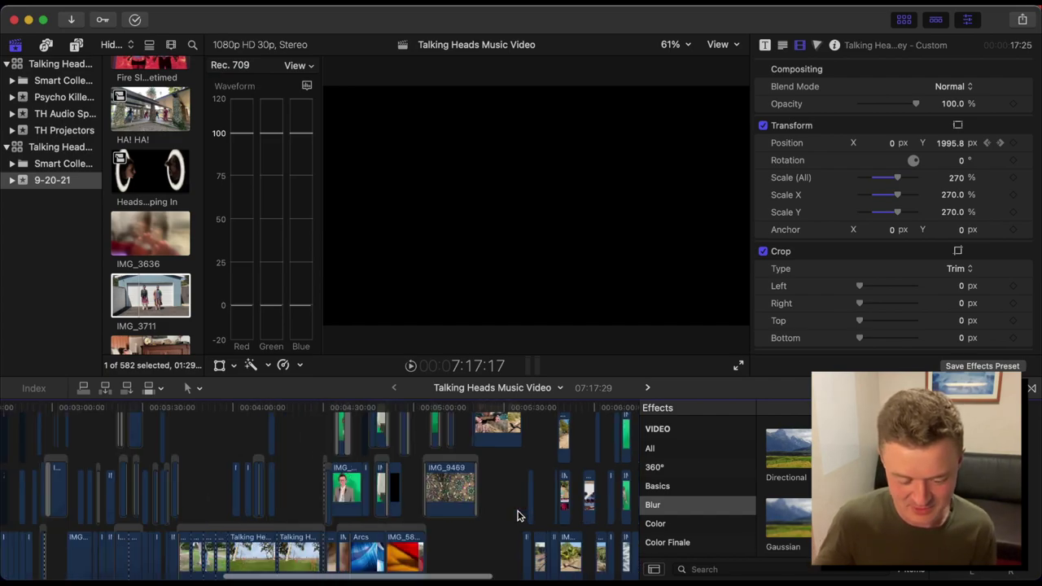
pyautogui.press('super+plus')
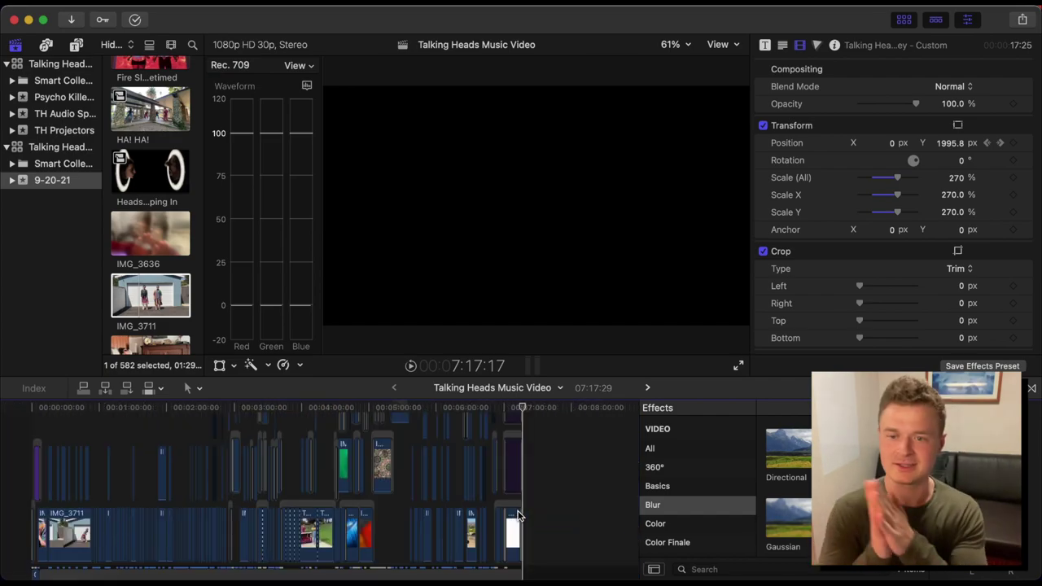